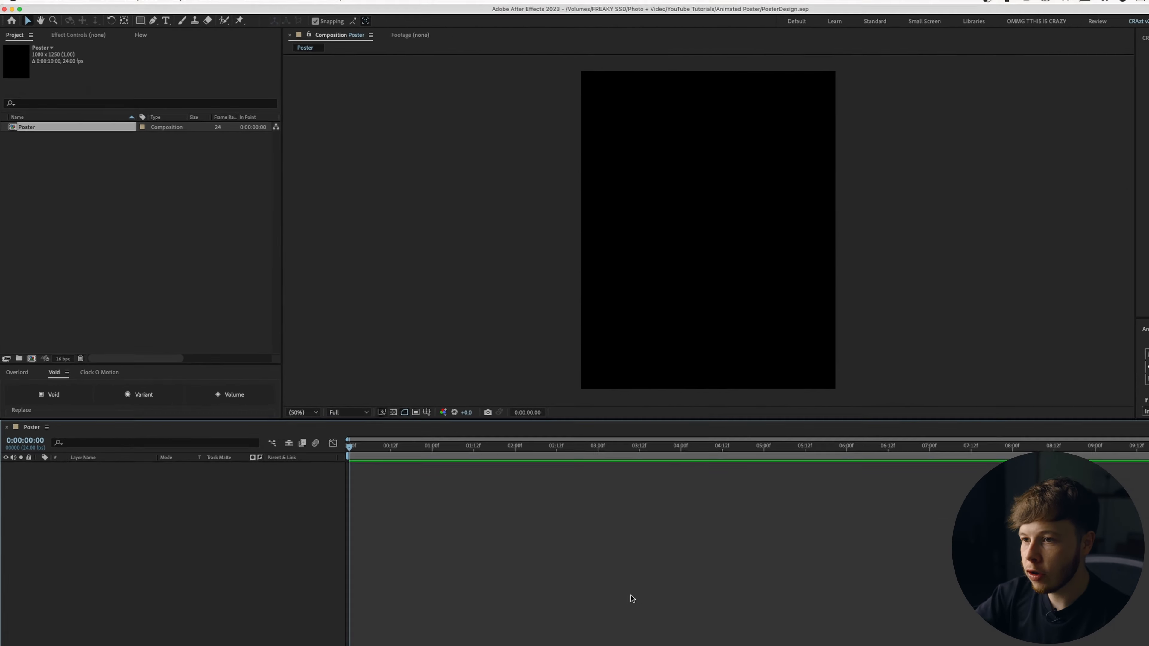
Create a full-size solid named Background with a pale cream colour.
{"action": "key", "text": "super+y"}
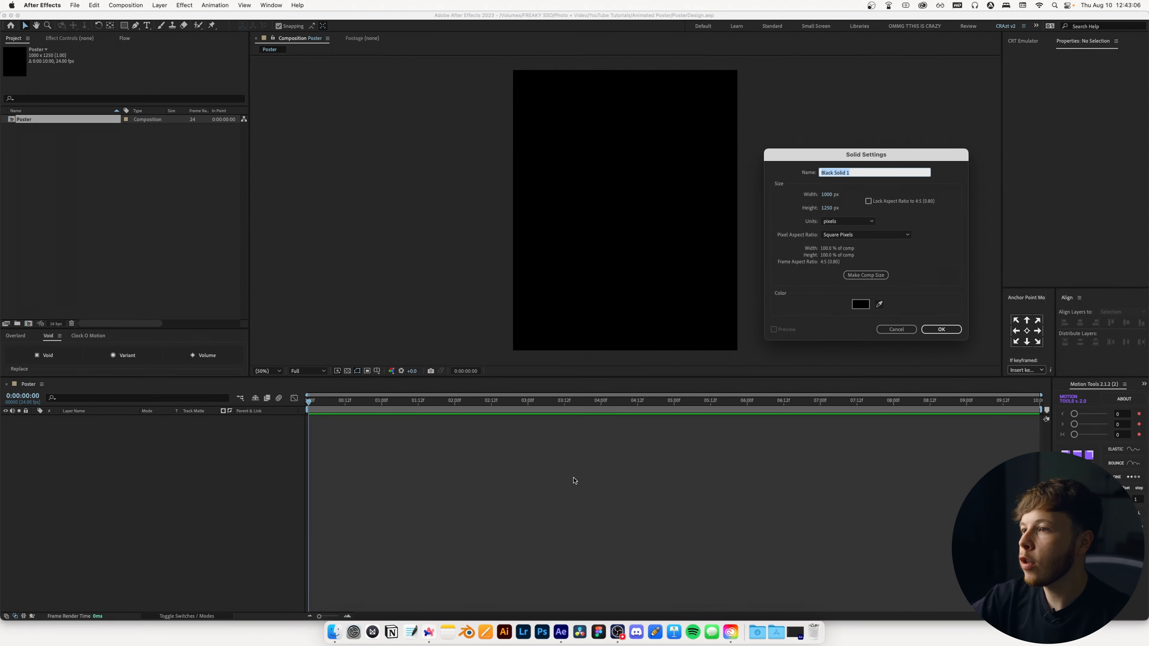
{"action": "type", "text": "Background"}
{"action": "left_click", "coordinate": [860, 304]}
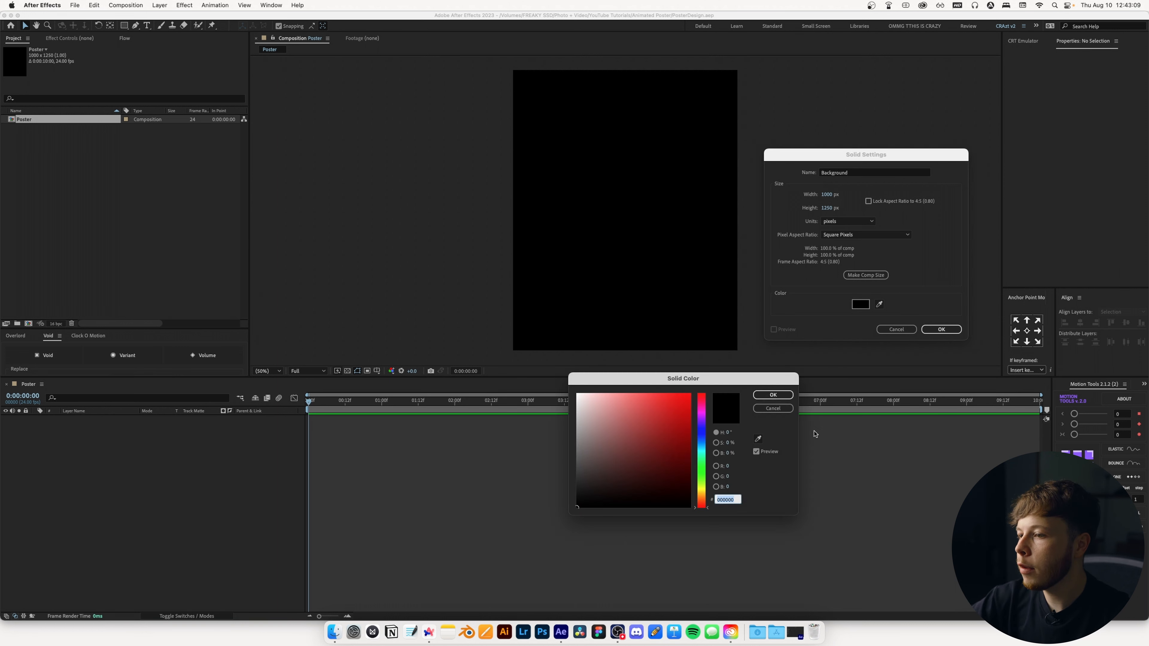
{"action": "left_click", "coordinate": [584, 416]}
{"action": "left_click_drag", "start_coordinate": [703, 509], "coordinate": [704, 496]}
{"action": "left_click", "coordinate": [590, 403]}
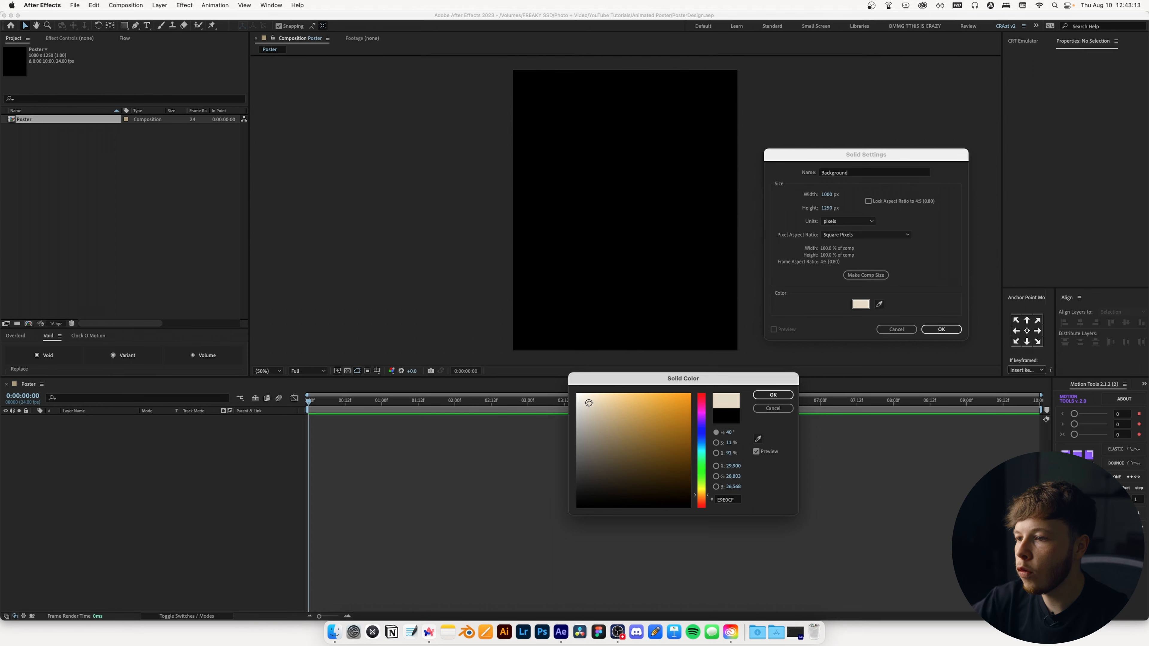
{"action": "key", "text": "Return"}
{"action": "key", "text": "Return"}
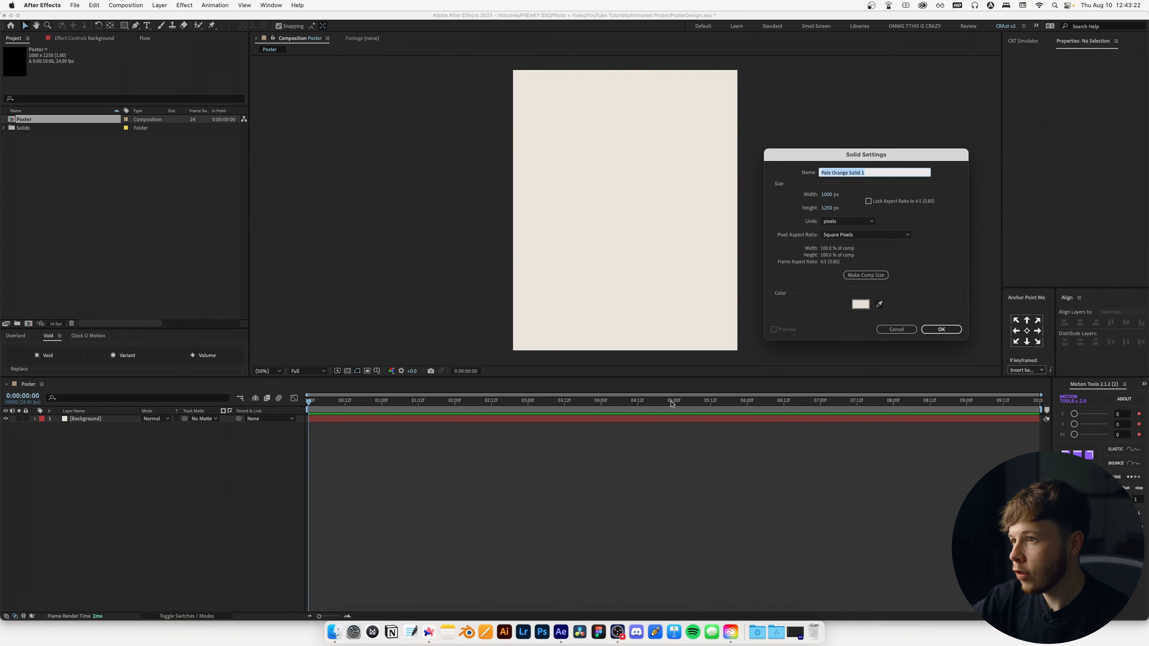
Create another full-size solid named Ballon with a light blue colour.
{"action": "type", "text": "Ballon"}
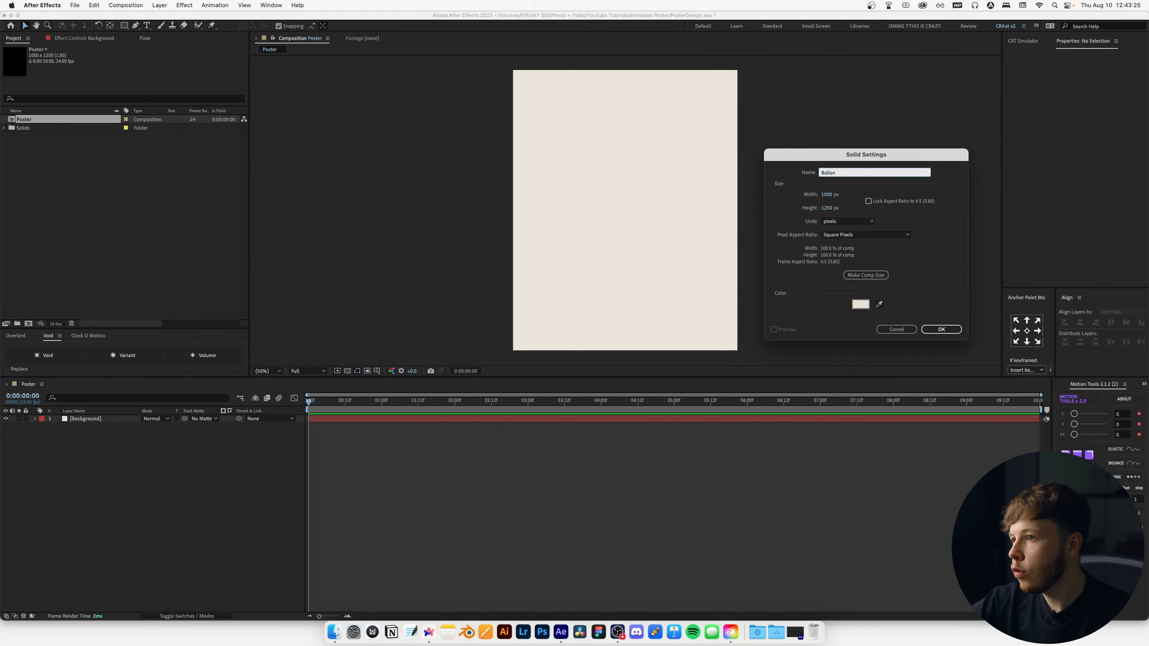
{"action": "left_click", "coordinate": [859, 304]}
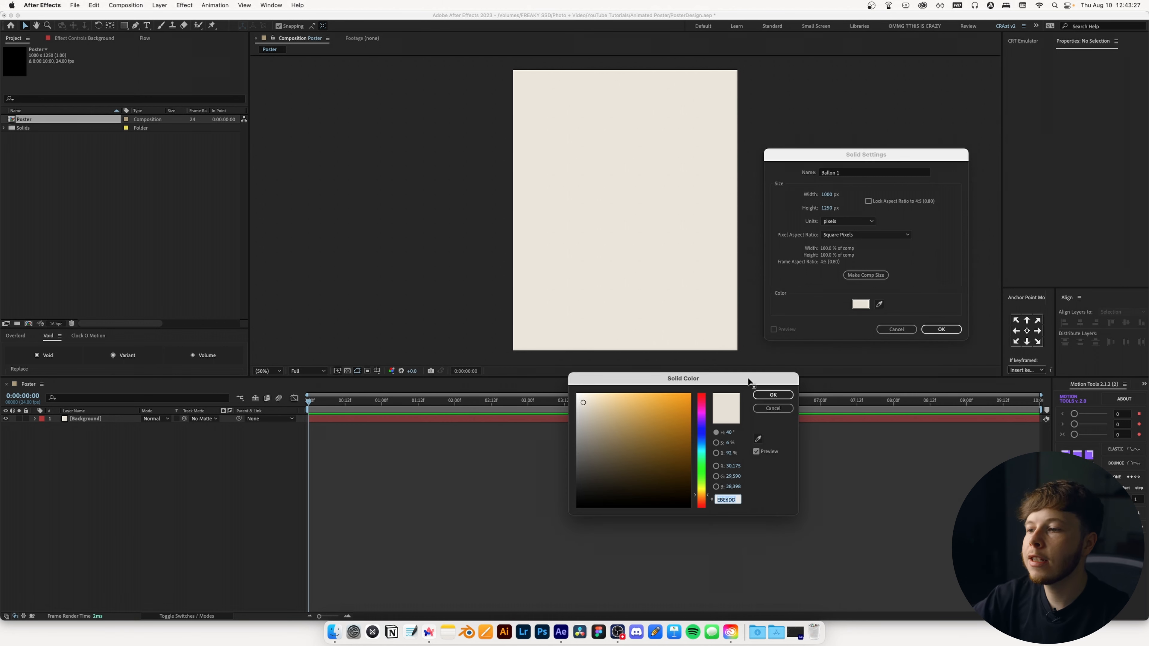
{"action": "left_click", "coordinate": [701, 447]}
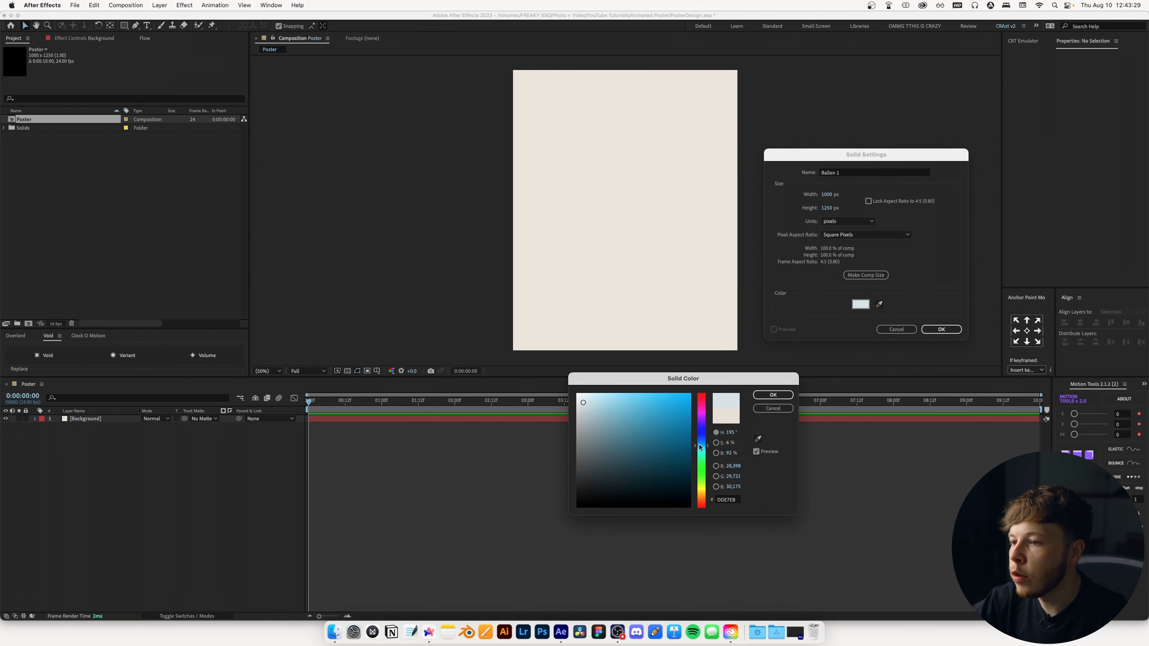
{"action": "key", "text": "Return"}
{"action": "key", "text": "Return"}
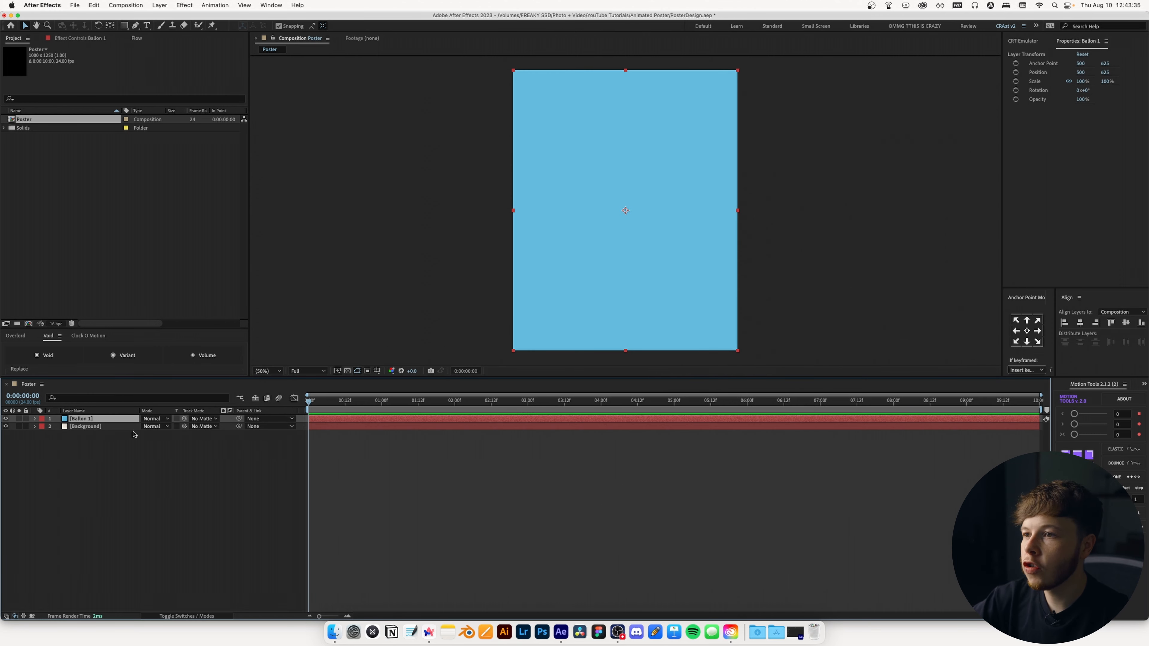
Pre-compose the Ballon layer into a new composition named Ballon 1, moving all attributes into it.
{"action": "key", "text": "super+shift+c"}
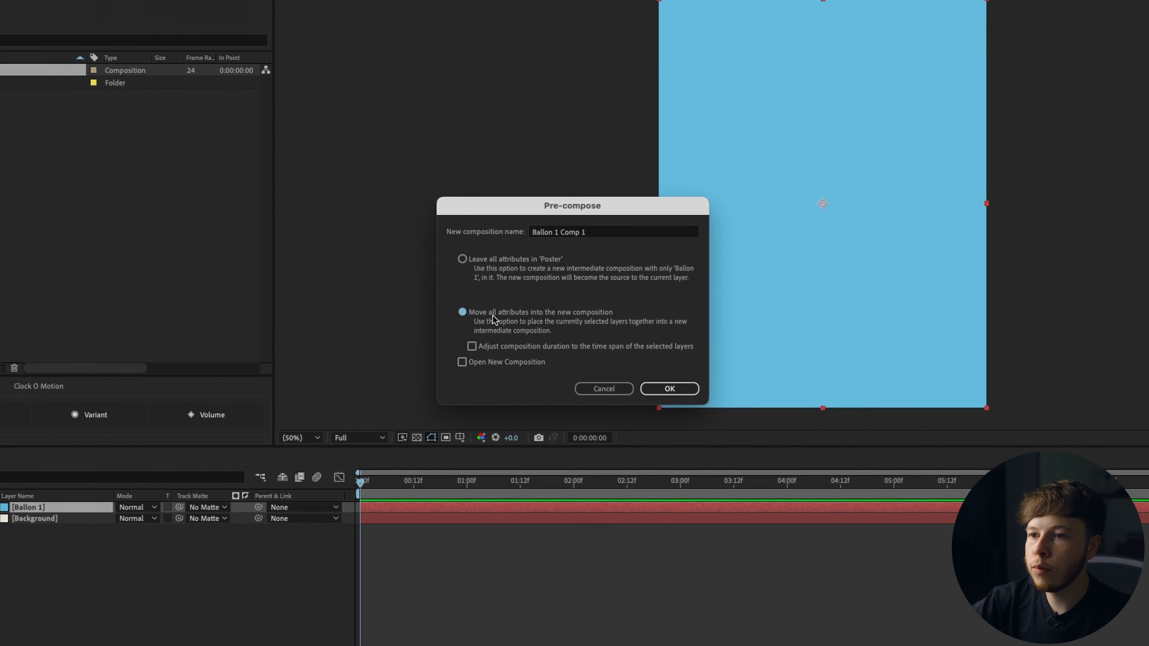
{"action": "left_click", "coordinate": [609, 234]}
{"action": "key", "text": "BackSpace"}
{"action": "key", "text": "BackSpace"}
{"action": "key", "text": "BackSpace"}
{"action": "key", "text": "BackSpace"}
{"action": "key", "text": "BackSpace"}
{"action": "key", "text": "BackSpace"}
{"action": "key", "text": "Return"}
Open the Ballon 1 precomp and type a letter S in the middle of it.
{"action": "double_click", "coordinate": [28, 507]}
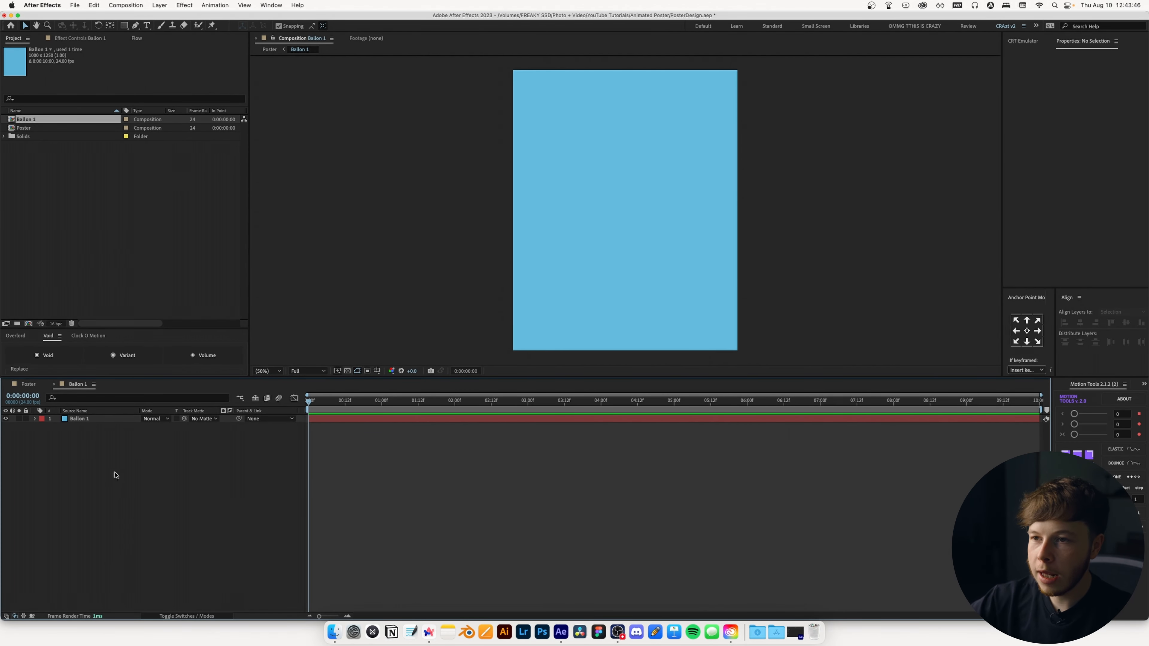
{"action": "left_click", "coordinate": [151, 27]}
{"action": "left_click", "coordinate": [608, 216]}
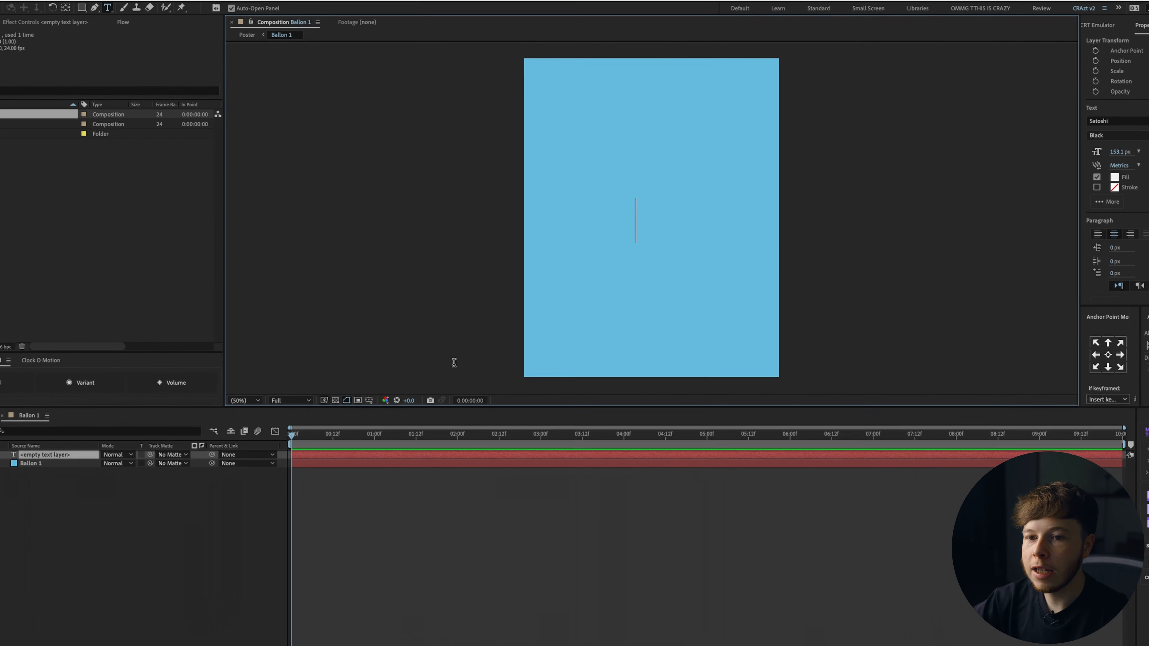
{"action": "type", "text": "S"}
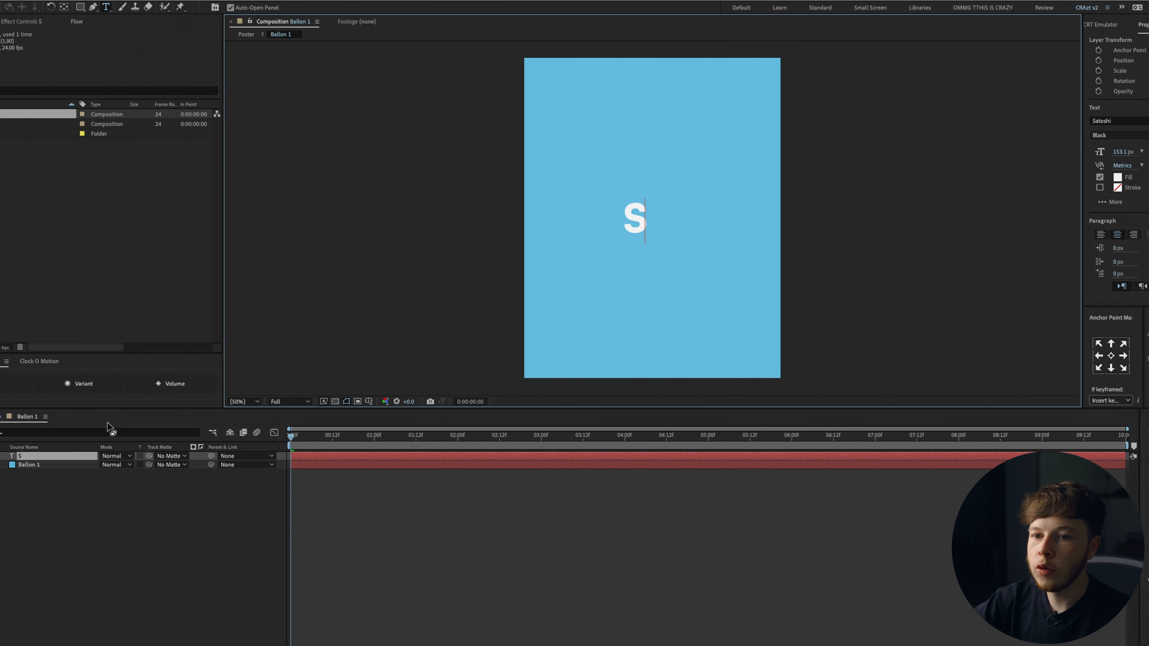
Set the S text's font to Helvetica Neue Bold.
{"action": "left_click", "coordinate": [66, 458]}
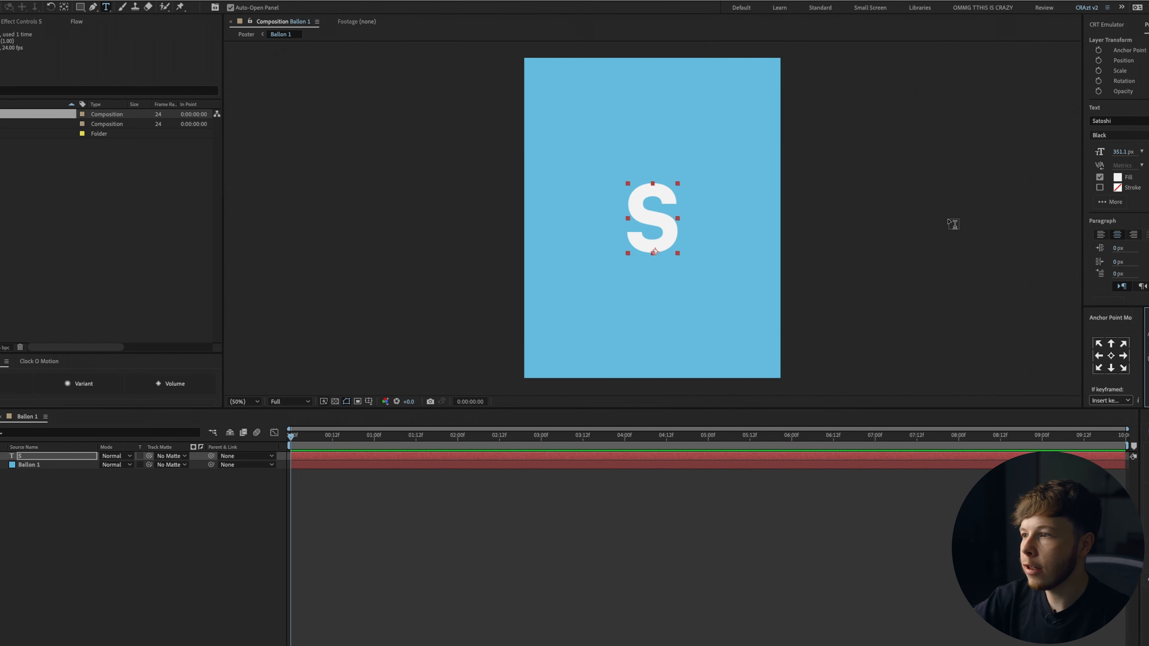
{"action": "left_click", "coordinate": [1122, 121]}
{"action": "type", "text": "helv"}
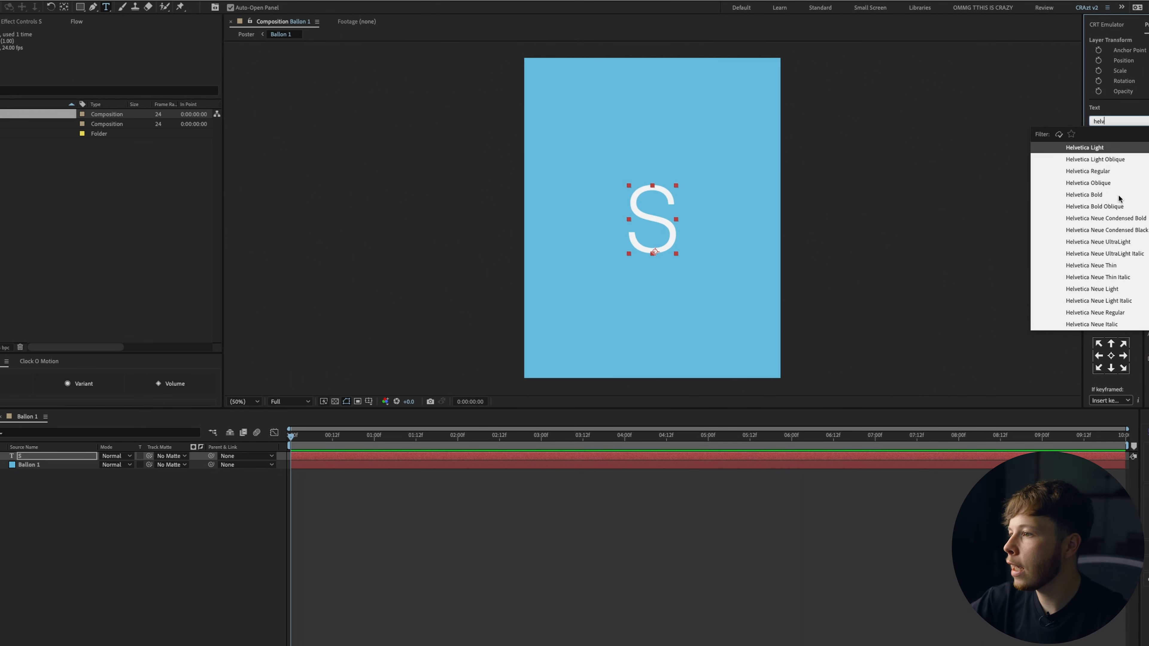
{"action": "scroll", "coordinate": [1120, 217], "scroll_direction": "down", "scroll_amount": 5}
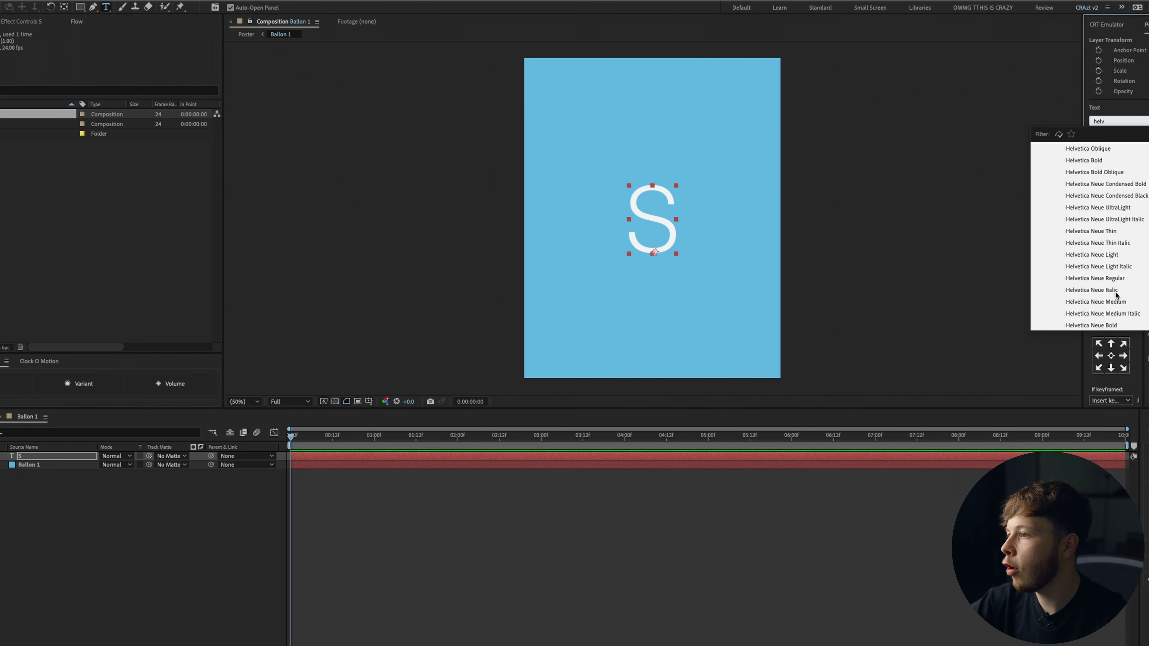
{"action": "left_click", "coordinate": [1114, 300]}
{"action": "key", "text": "Return"}
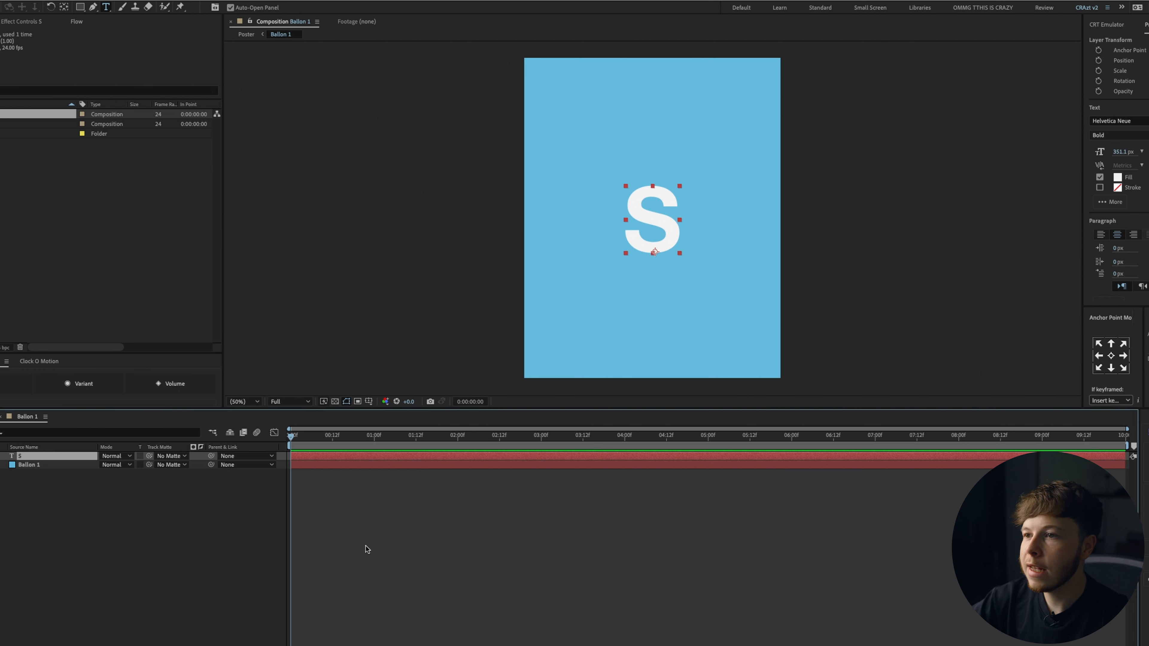
Return to the Poster composition and apply the CC Sphere effect to the Ballon 1 layer.
{"action": "key", "text": "v"}
{"action": "left_click", "coordinate": [65, 514]}
{"action": "left_click", "coordinate": [0, 416]}
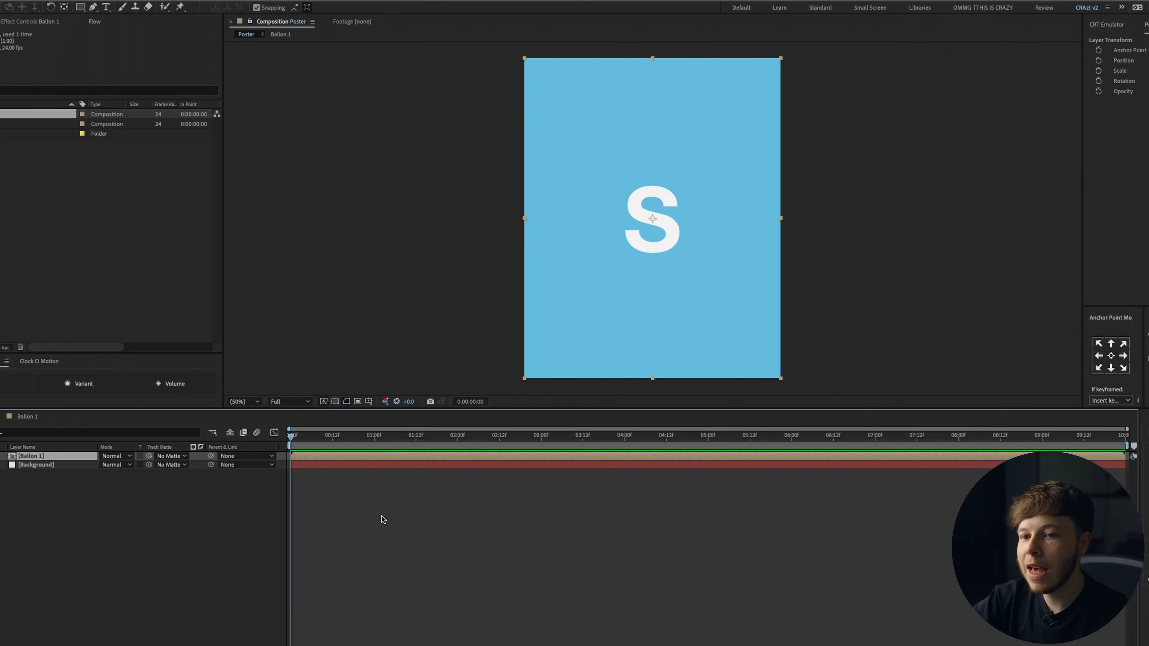
{"action": "key", "text": "ctrl+space"}
{"action": "type", "text": "cc sp"}
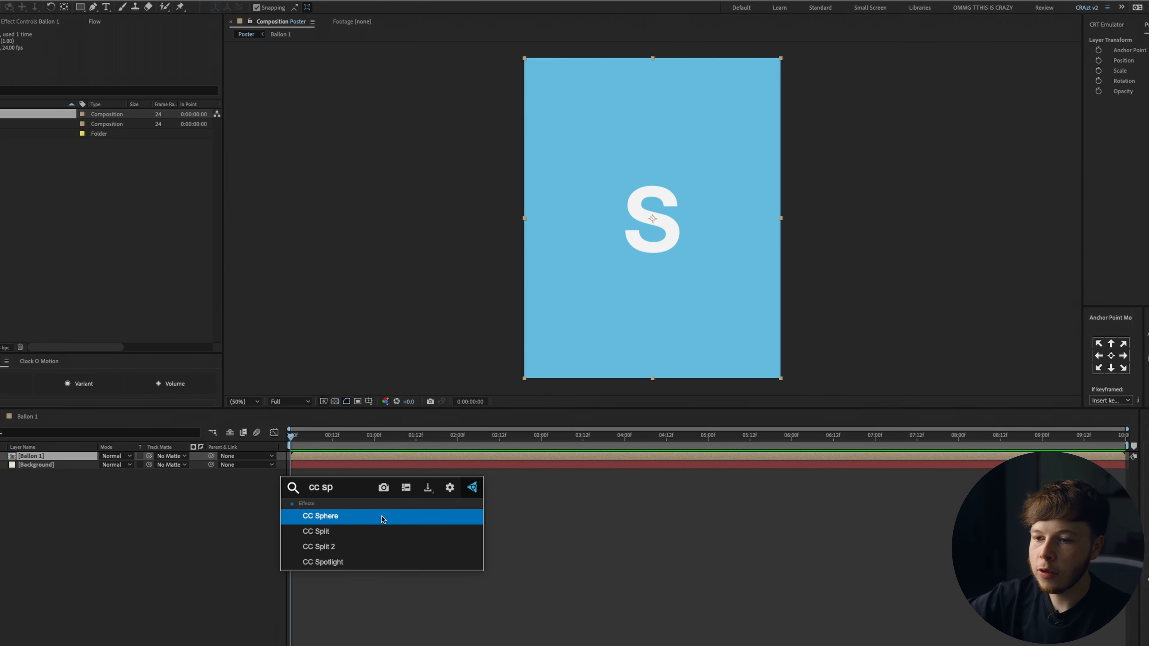
{"action": "left_click", "coordinate": [381, 519]}
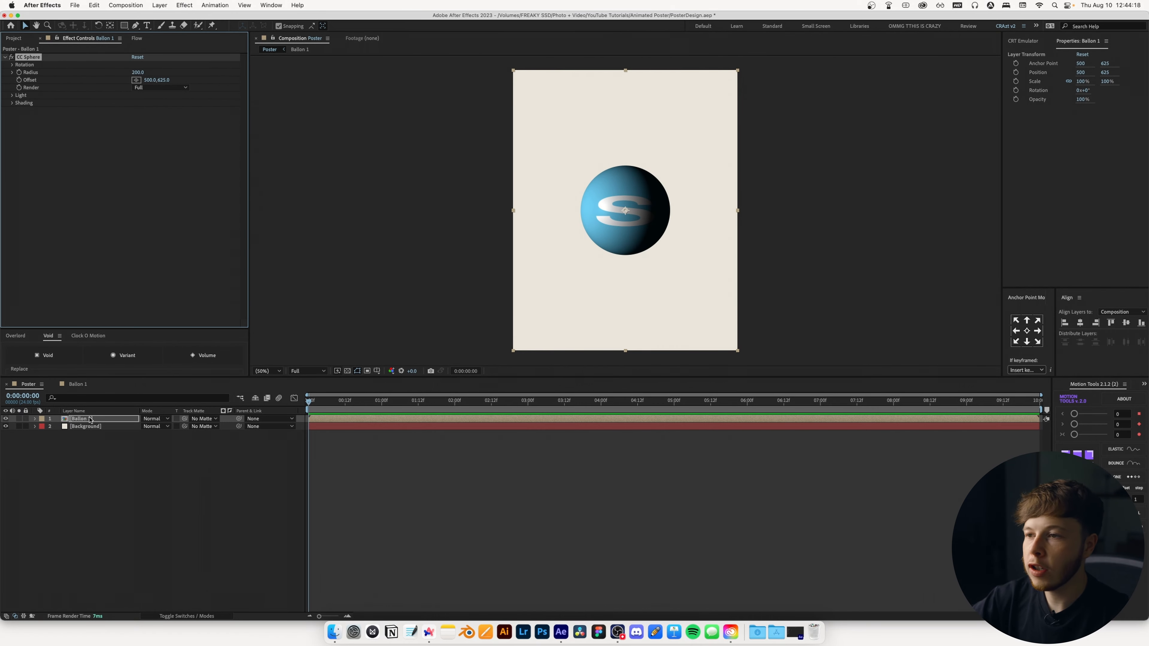
Set CC Sphere's Ambient to 100 and Light Intensity to 0 for flat shading.
{"action": "left_click", "coordinate": [11, 95]}
{"action": "left_click", "coordinate": [13, 151]}
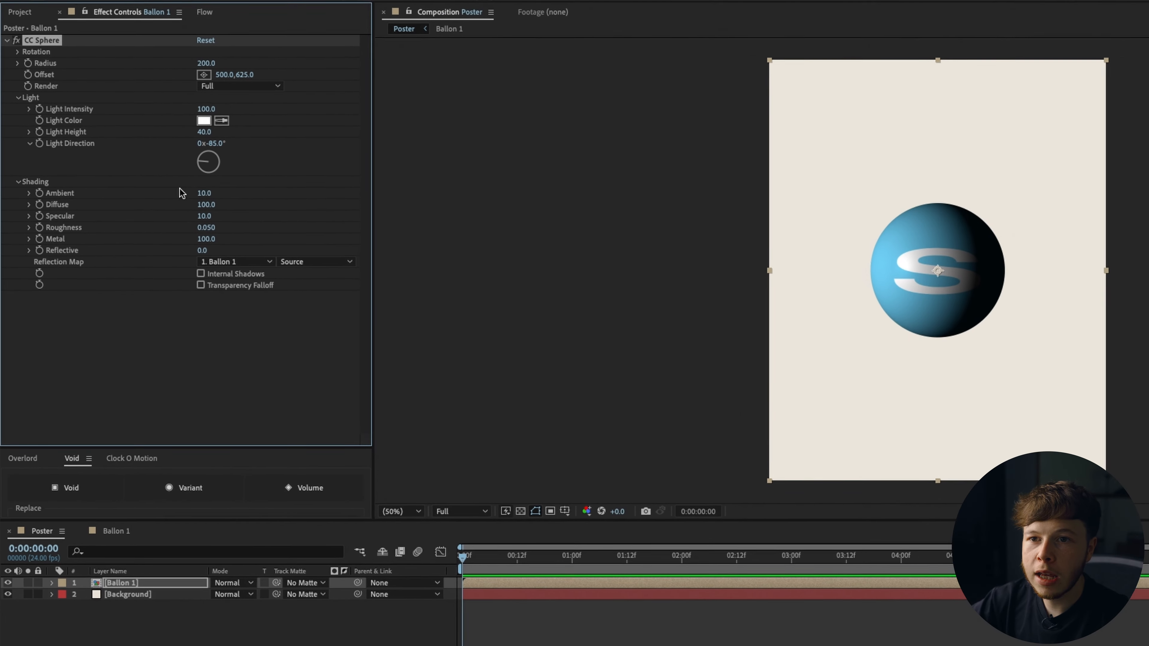
{"action": "left_click", "coordinate": [201, 192]}
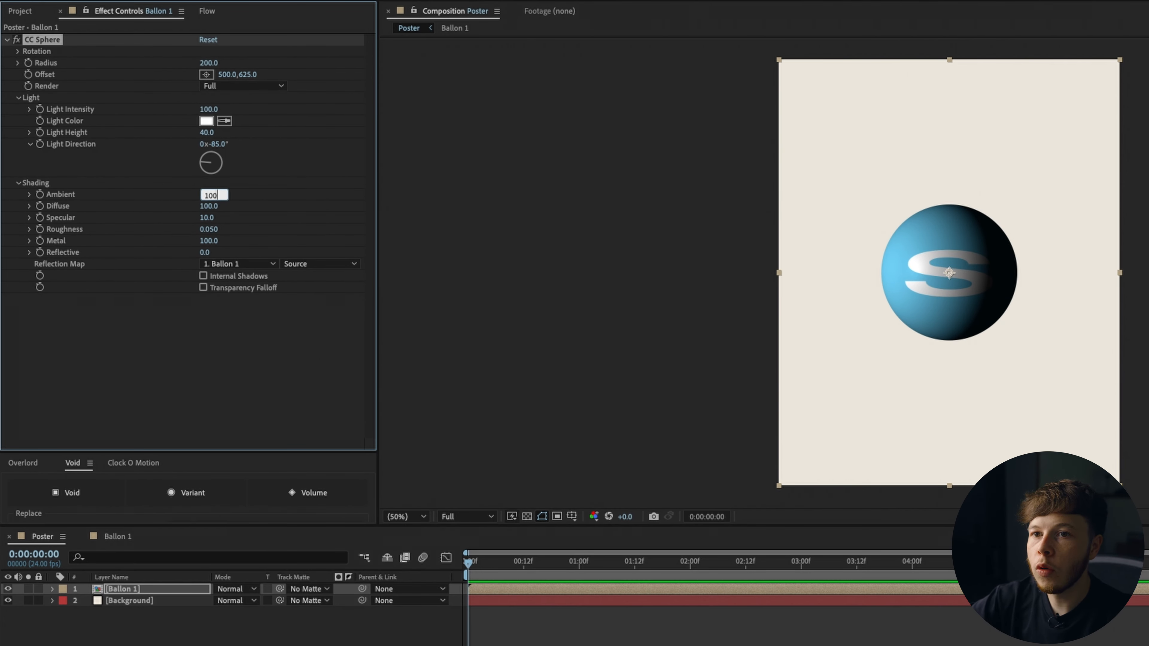
{"action": "key", "text": "Return"}
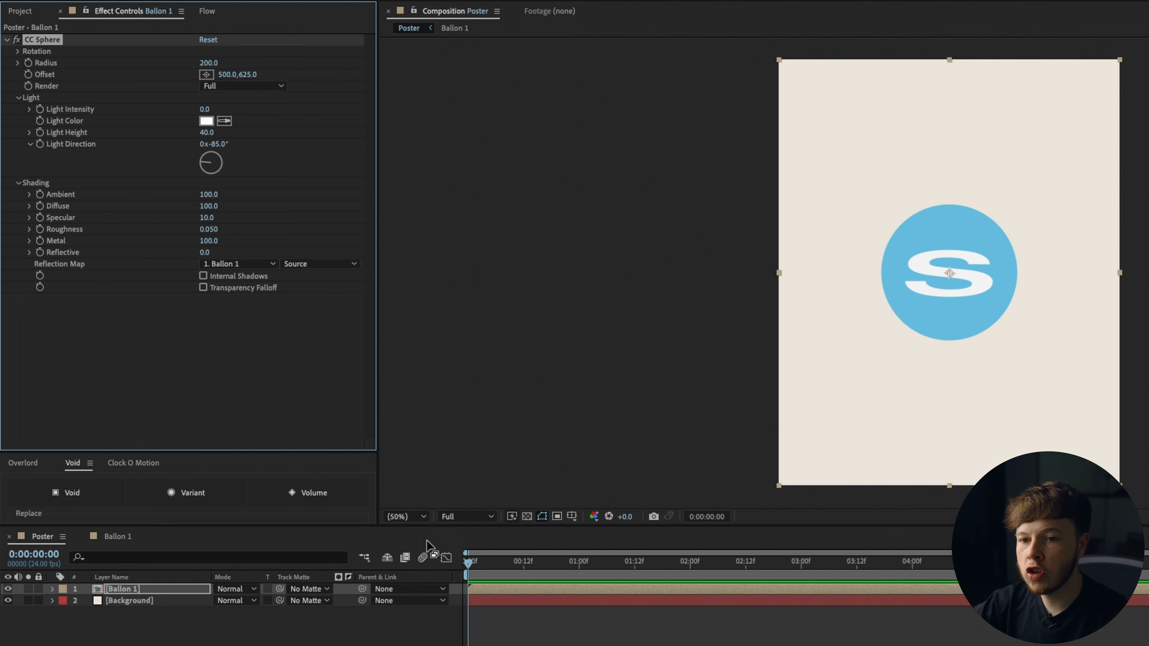
Unlink the Ballon 1 layer's scale and stretch it to about 78 × 85 %.
{"action": "key", "text": "s"}
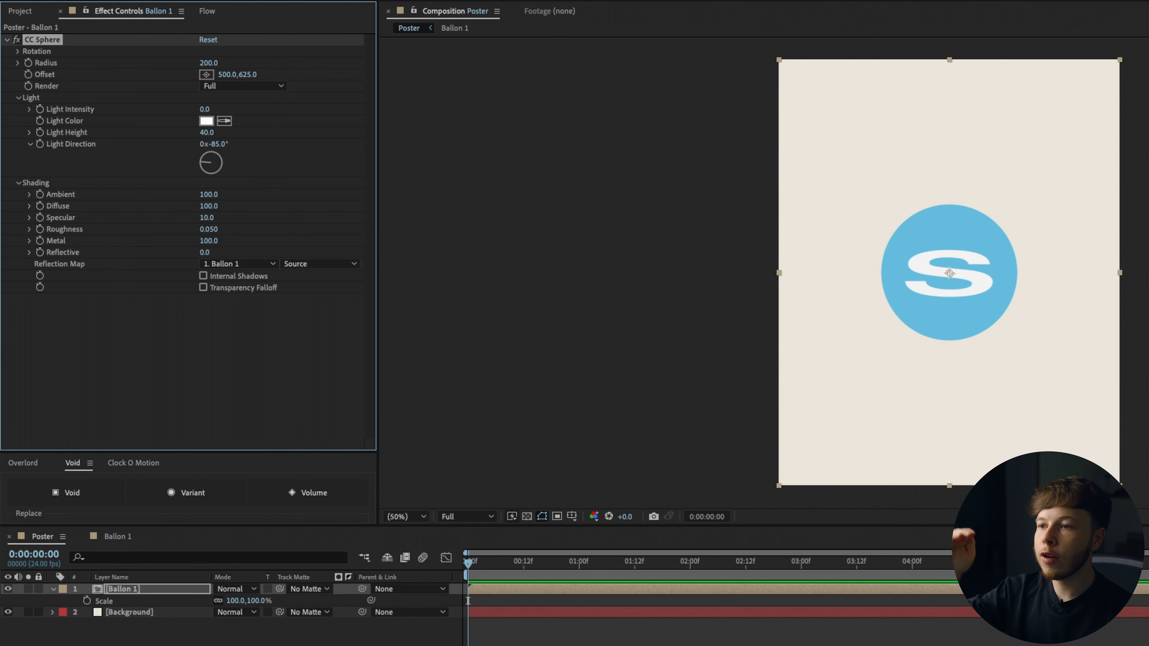
{"action": "left_click", "coordinate": [219, 601]}
{"action": "left_click_drag", "start_coordinate": [229, 604], "coordinate": [257, 607]}
Inside the Ballon 1 precomp, narrow the S text to about 73 % horizontal scale, then go back to Poster.
{"action": "double_click", "coordinate": [106, 591]}
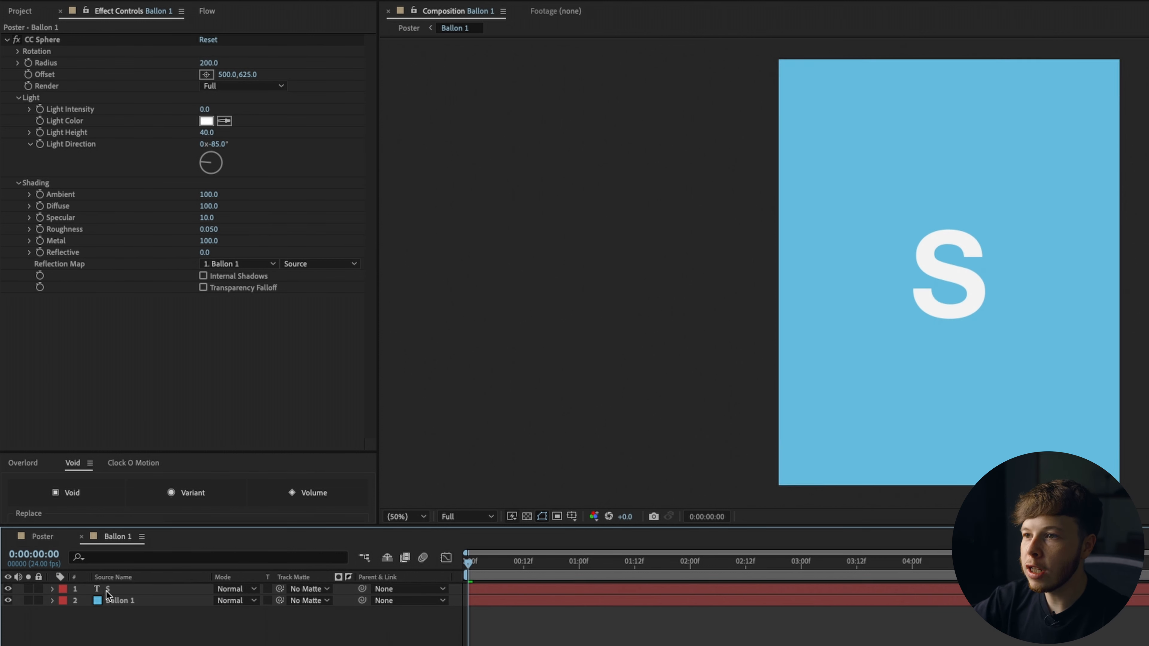
{"action": "left_click", "coordinate": [130, 590]}
{"action": "key", "text": "s"}
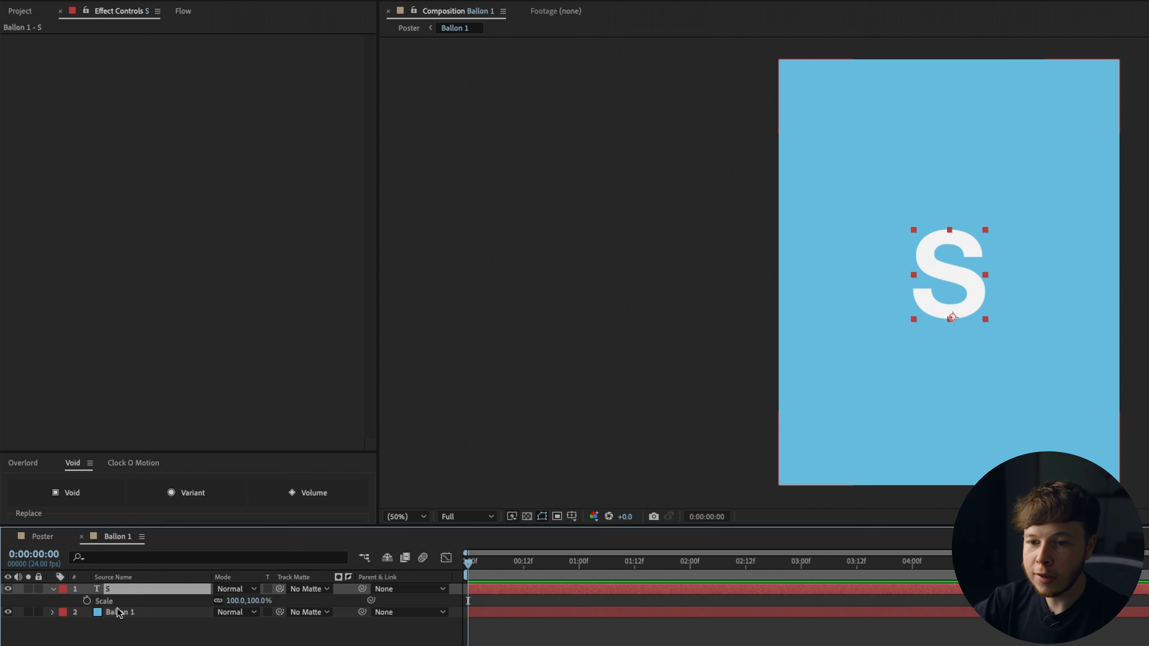
{"action": "left_click_drag", "start_coordinate": [238, 601], "coordinate": [217, 606]}
{"action": "left_click", "coordinate": [195, 632]}
{"action": "left_click", "coordinate": [43, 537]}
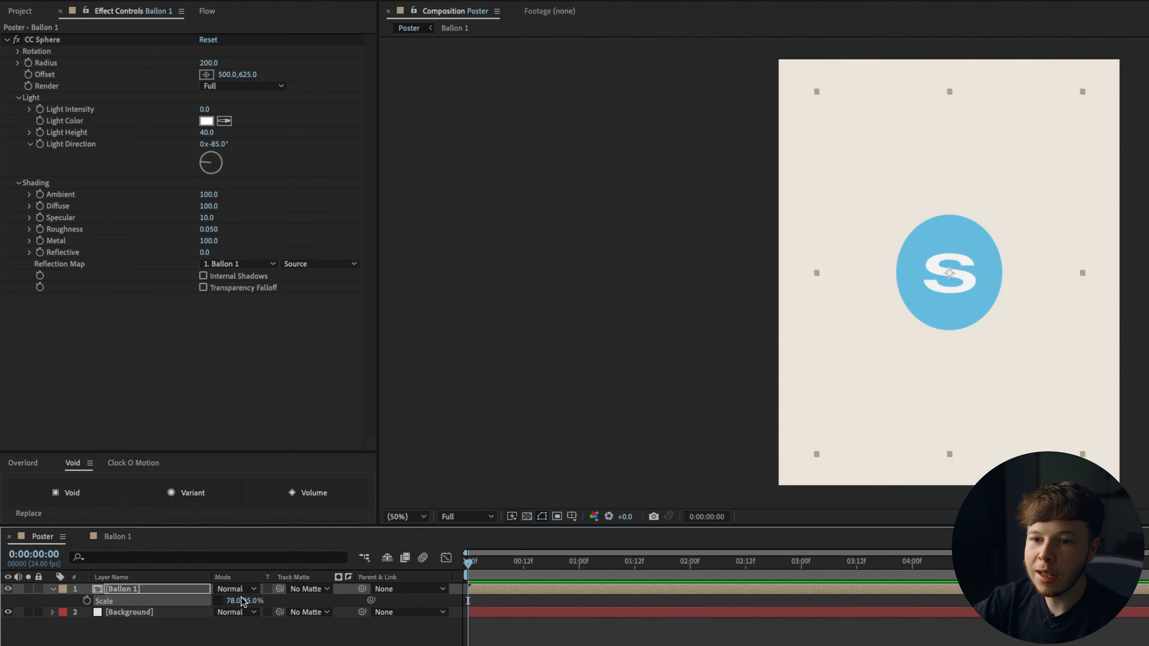
{"action": "double_click", "coordinate": [136, 592]}
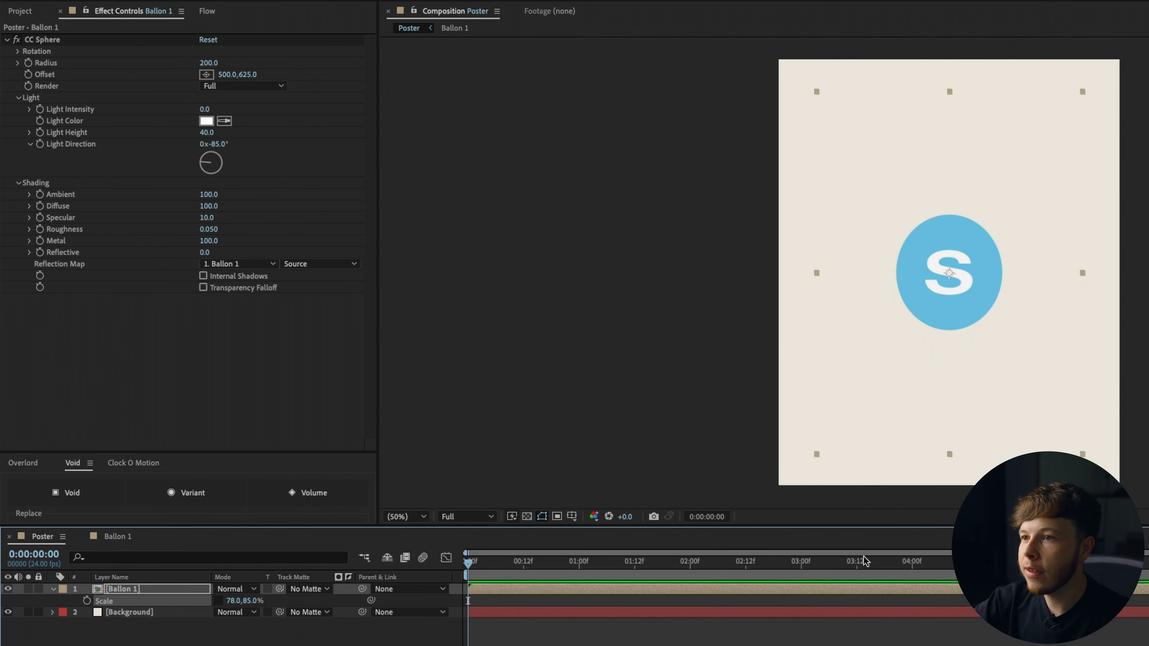
{"action": "left_click", "coordinate": [850, 632]}
{"action": "left_click", "coordinate": [900, 369]}
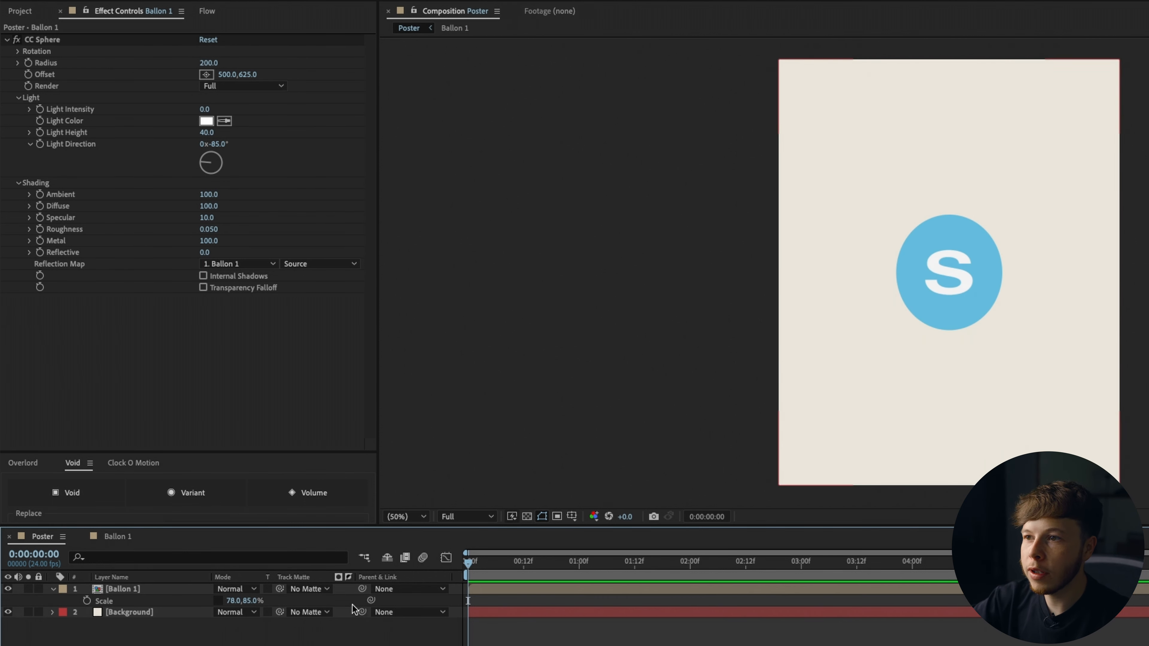
Collapse the CC Sphere controls and move the balloon up toward the top of the poster.
{"action": "left_click", "coordinate": [7, 39]}
{"action": "left_click", "coordinate": [58, 142]}
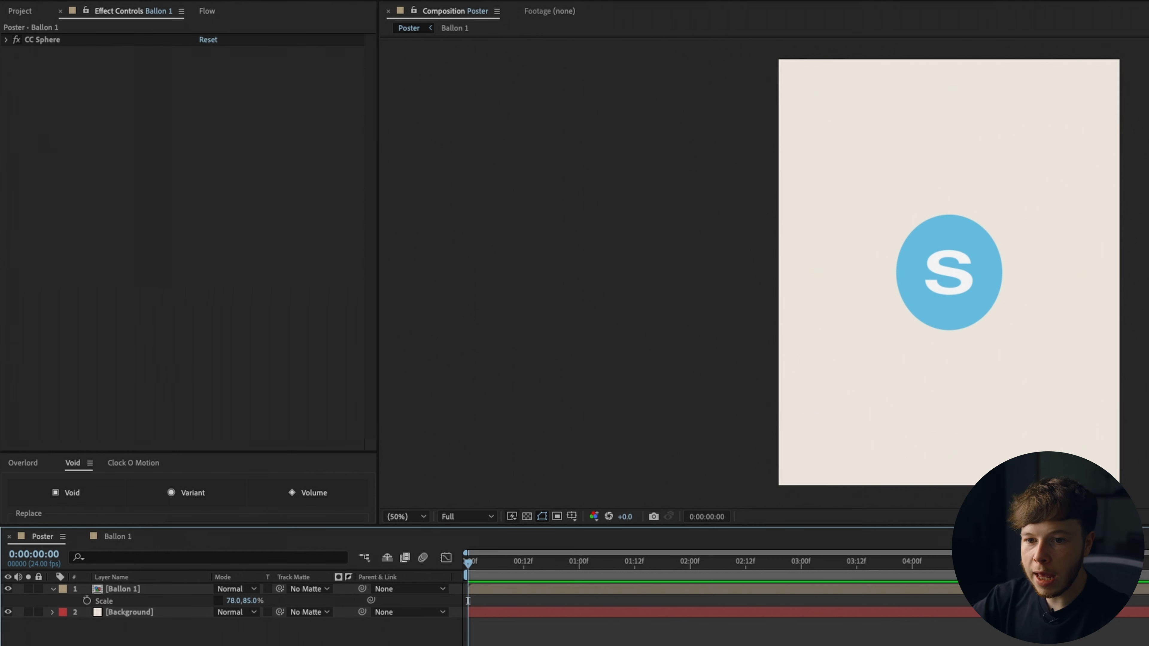
{"action": "left_click_drag", "start_coordinate": [953, 319], "coordinate": [963, 240]}
{"action": "left_click", "coordinate": [294, 134]}
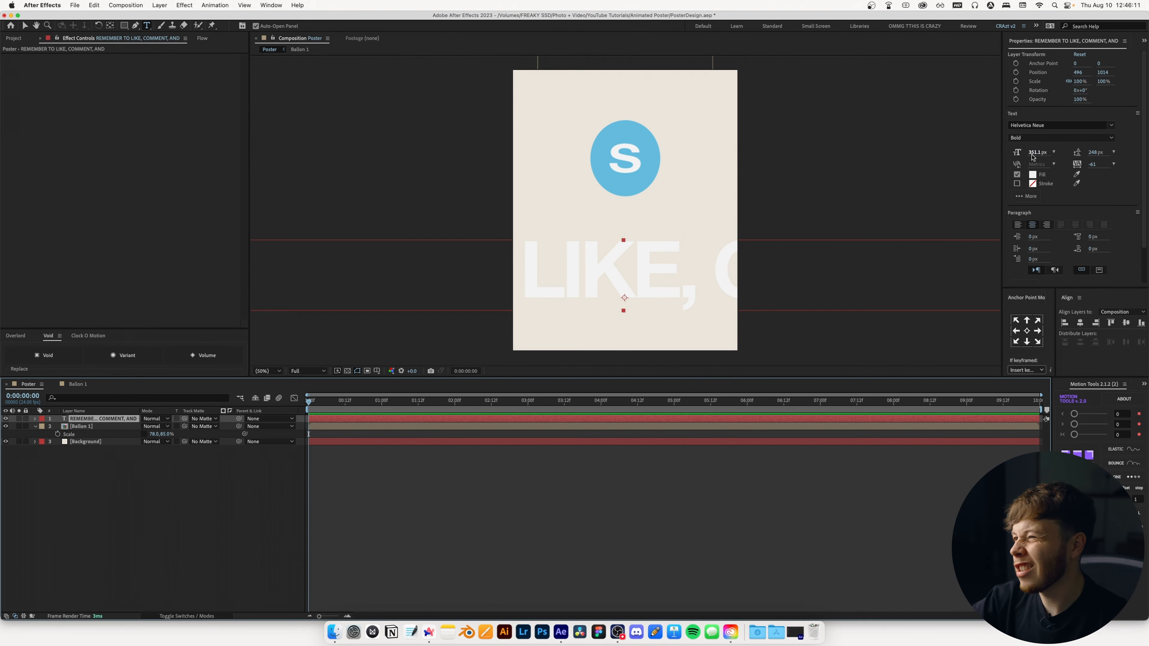
Add a text layer reading REMEMBER TO LIKE, COMMENT, AND below the balloon with a dark grey 373737 fill.
{"action": "left_click_drag", "start_coordinate": [1032, 157], "coordinate": [1052, 203]}
{"action": "key", "text": "Caps_Lock"}
{"action": "key", "text": "Caps_Lock"}
{"action": "left_click", "coordinate": [1032, 174]}
{"action": "left_click_drag", "start_coordinate": [675, 452], "coordinate": [575, 484]}
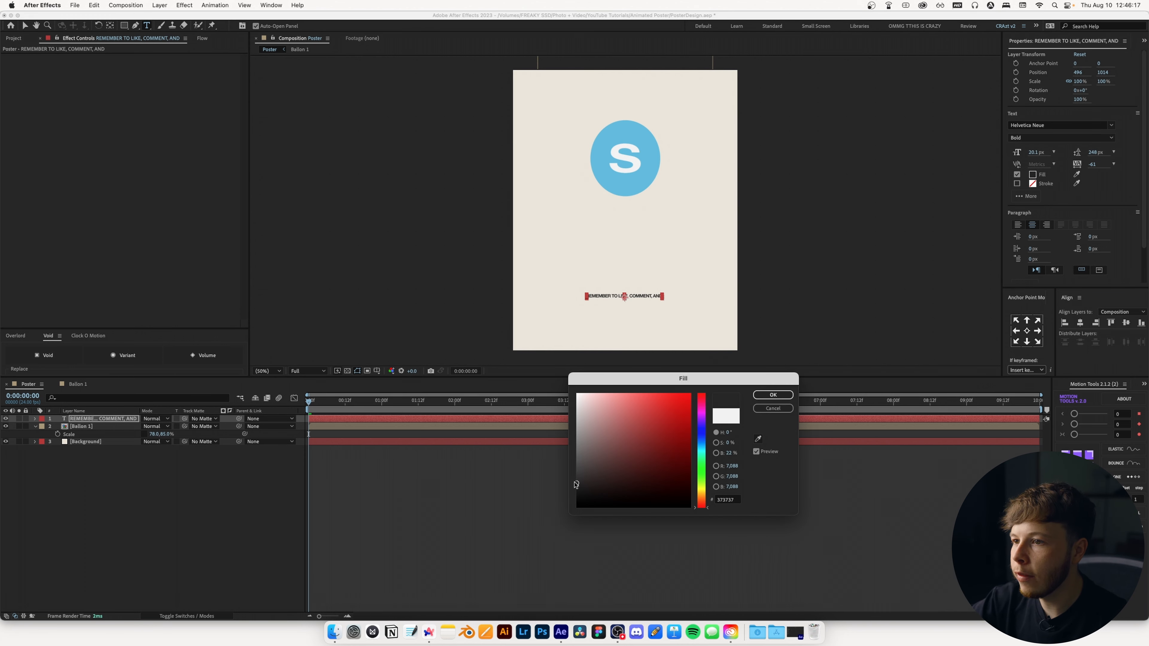
{"action": "left_click", "coordinate": [771, 397]}
Rotate the text layer to -90° so it hangs vertically beneath the balloon like a string.
{"action": "left_click", "coordinate": [125, 419]}
{"action": "key", "text": "r"}
{"action": "left_click_drag", "start_coordinate": [152, 427], "coordinate": [145, 428]}
{"action": "left_click_drag", "start_coordinate": [193, 535], "coordinate": [143, 537]}
{"action": "left_click", "coordinate": [206, 532]}
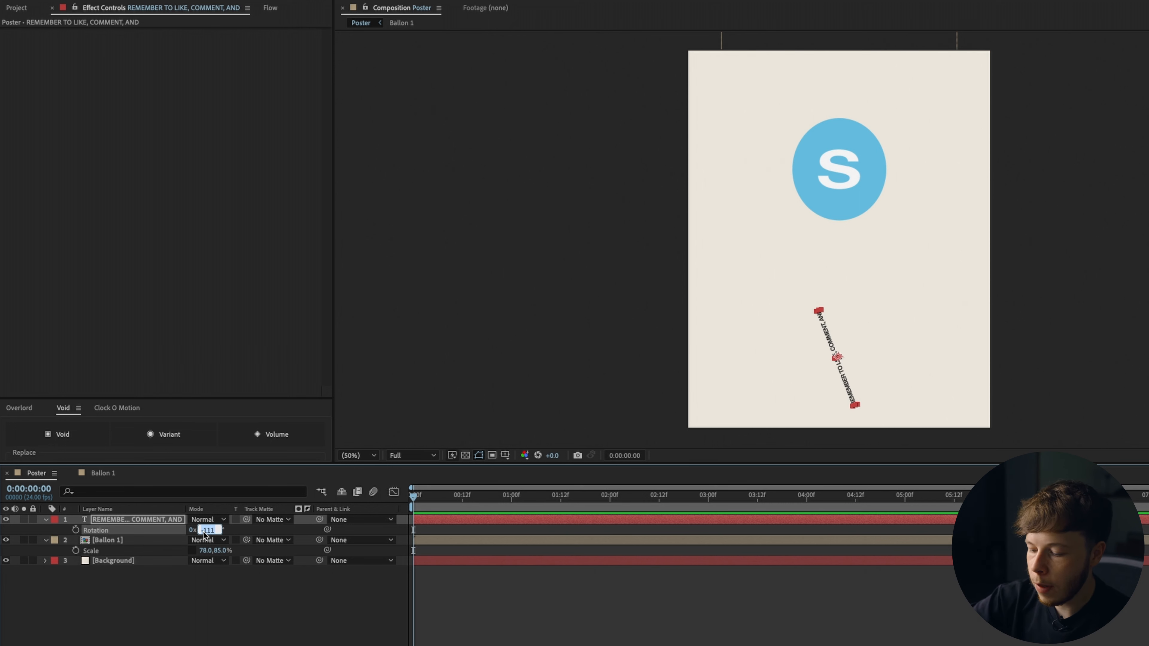
{"action": "type", "text": "-90"}
{"action": "key", "text": "Return"}
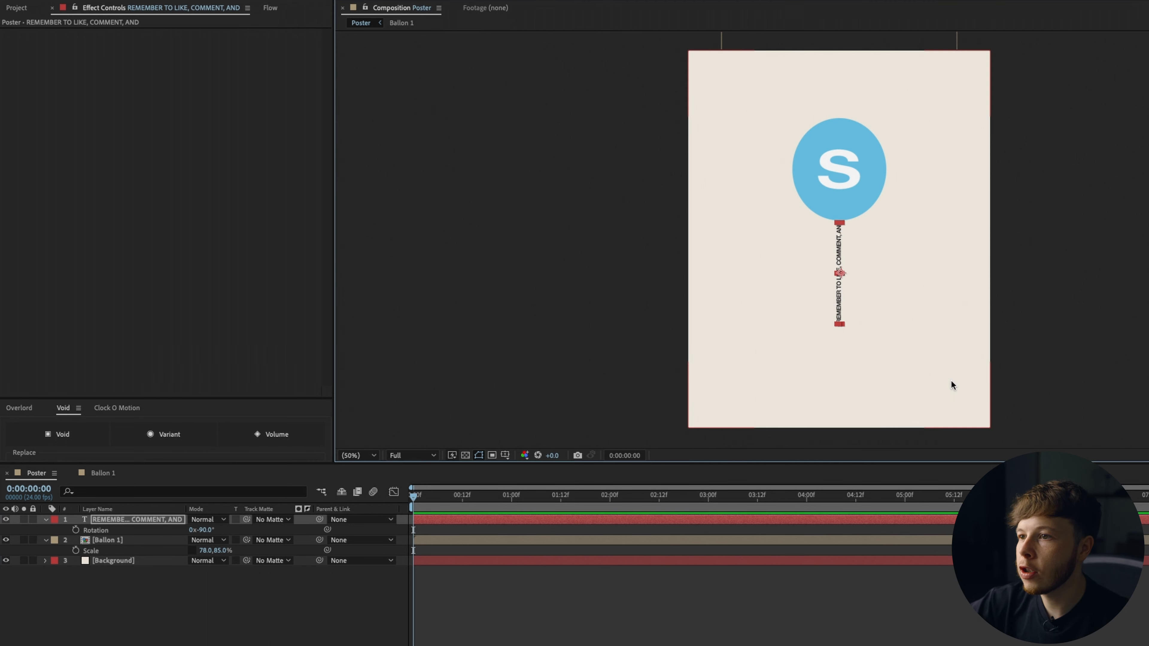
Reduce the Ballon 1 layer's scale to about 70 × 80 %.
{"action": "left_click", "coordinate": [820, 639]}
{"action": "mouse_move", "coordinate": [221, 550]}
{"action": "left_mouse_down"}
{"action": "mouse_move", "coordinate": [200, 551]}
{"action": "mouse_move", "coordinate": [210, 551]}
{"action": "left_mouse_up"}
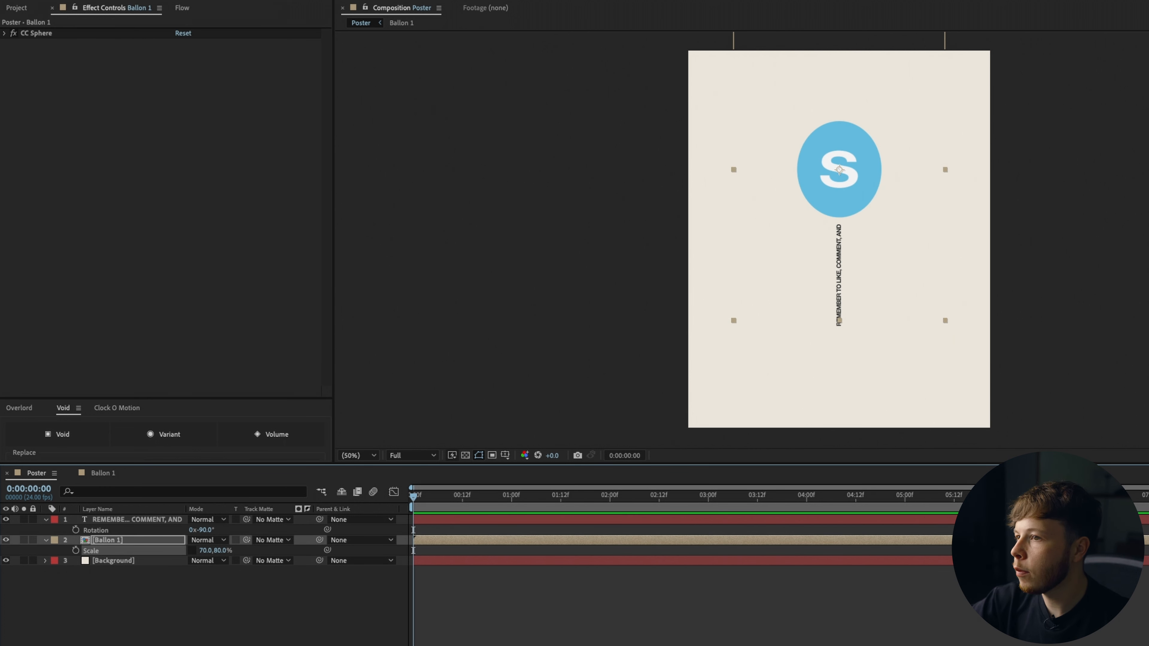
Nudge the text string up slightly so it meets the bottom of the balloon.
{"action": "left_click", "coordinate": [113, 522]}
{"action": "key", "text": "Up"}
{"action": "key", "text": "Up"}
{"action": "key", "text": "Up"}
{"action": "key", "text": "Up"}
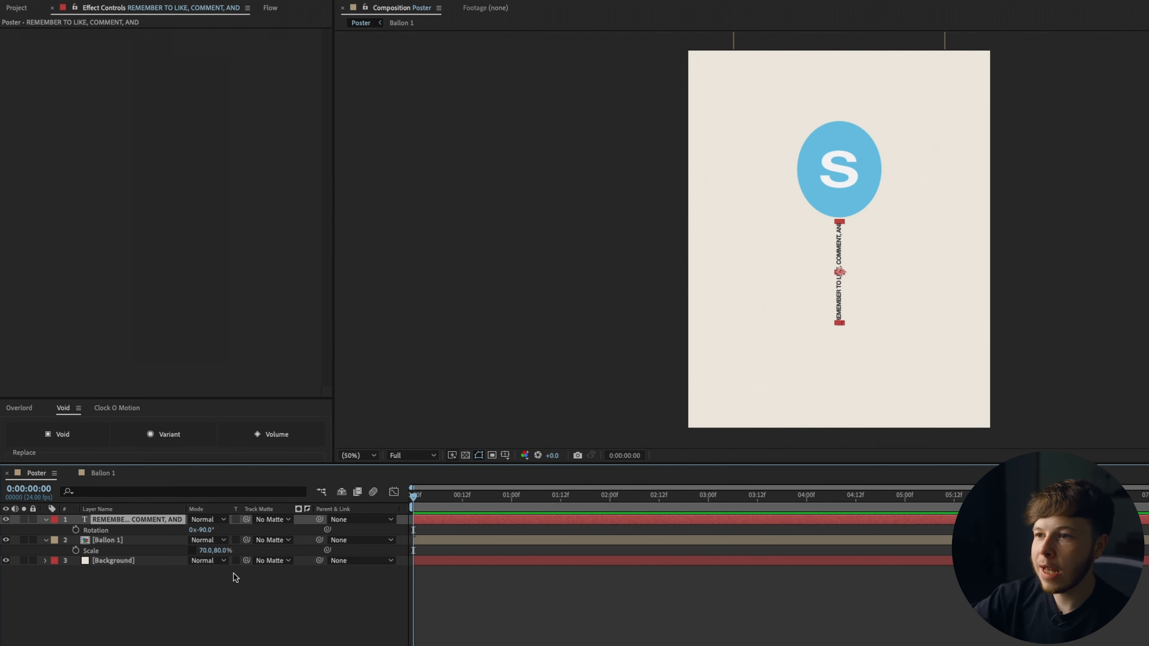
Apply the Wave Warp effect to the vertical text layer.
{"action": "key", "text": "ctrl+space"}
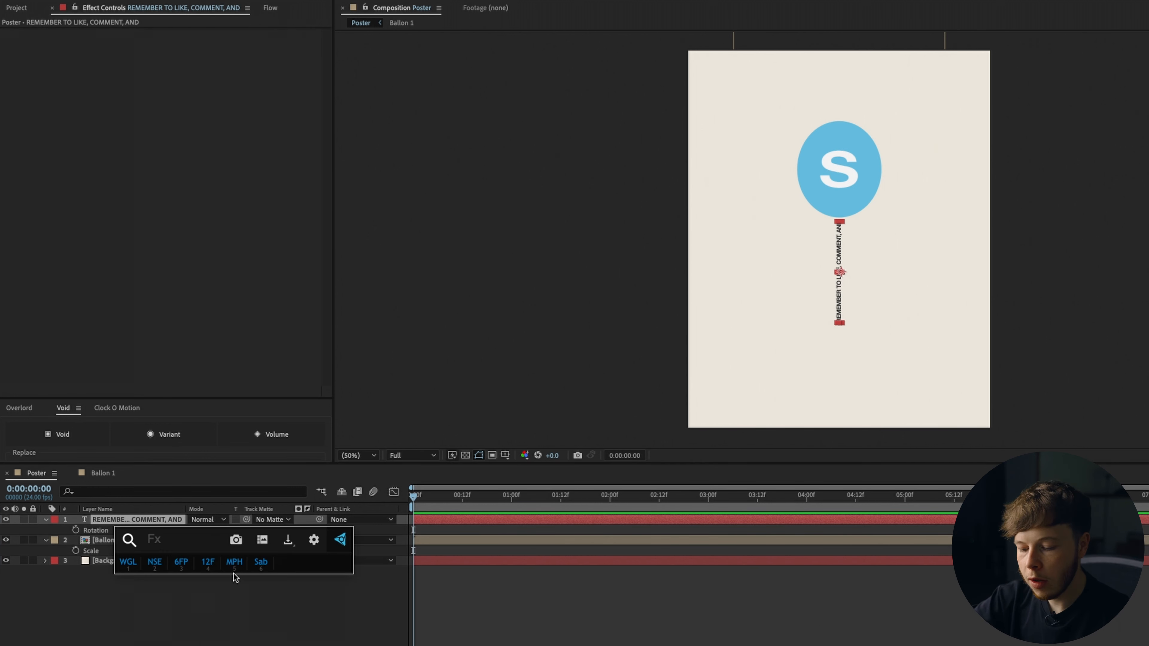
{"action": "type", "text": "wave"}
{"action": "left_click", "coordinate": [233, 589]}
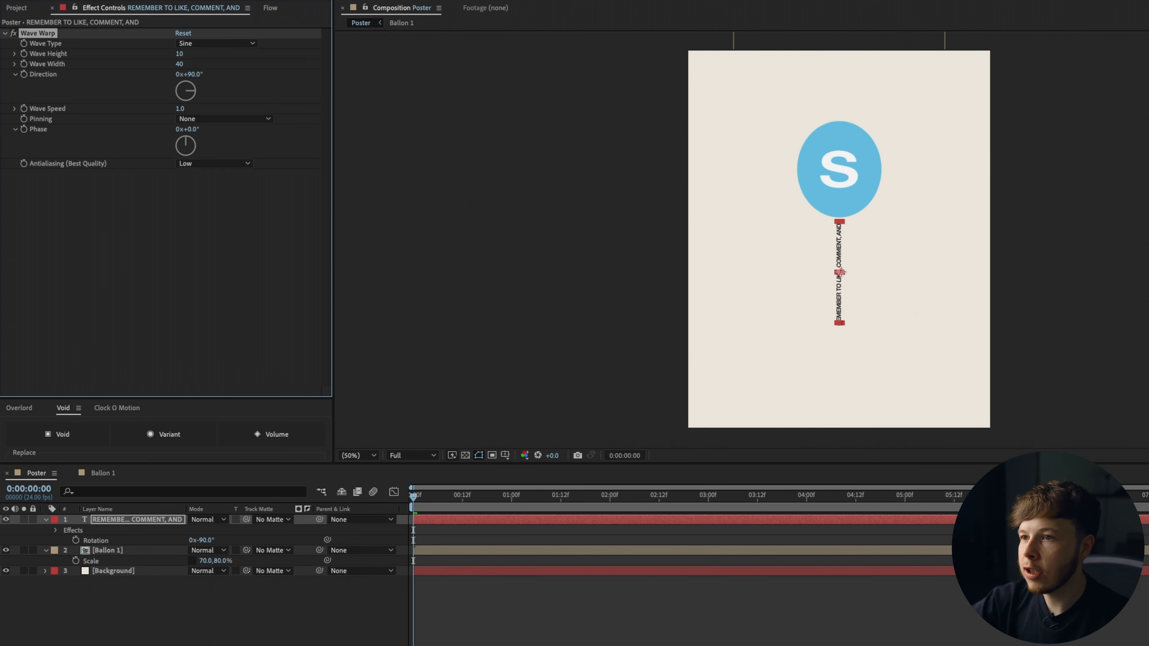
Set the Wave Warp direction to 0° and the wave speed to 0.2.
{"action": "scroll", "coordinate": [894, 300], "scroll_direction": "up", "scroll_amount": 2}
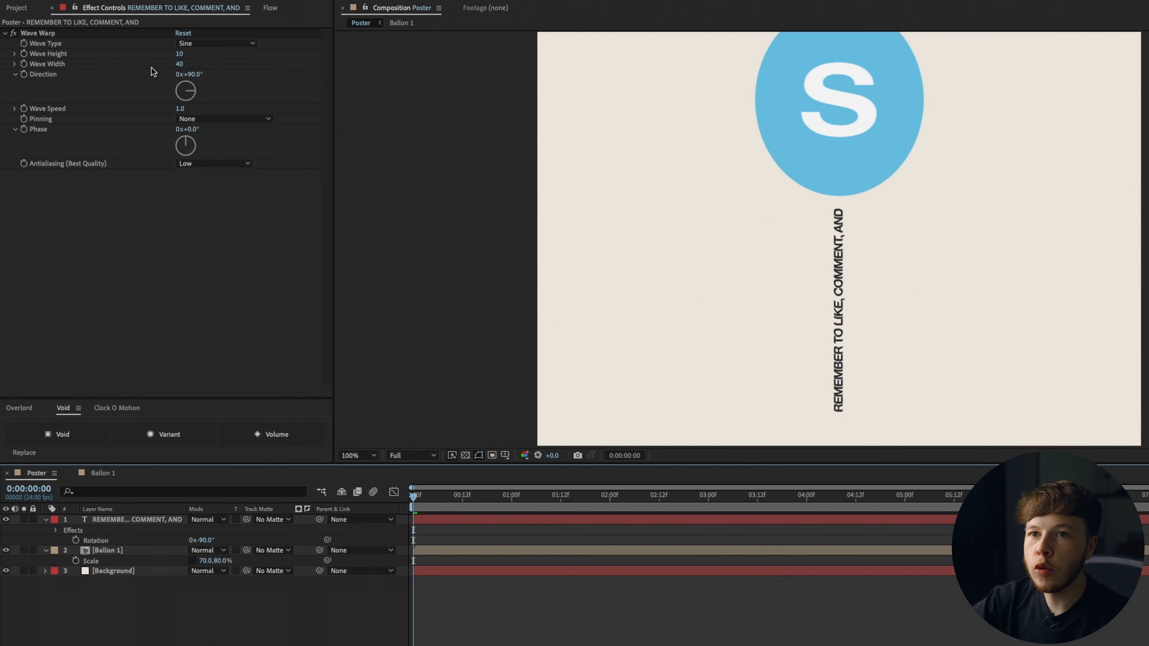
{"action": "left_click", "coordinate": [191, 75]}
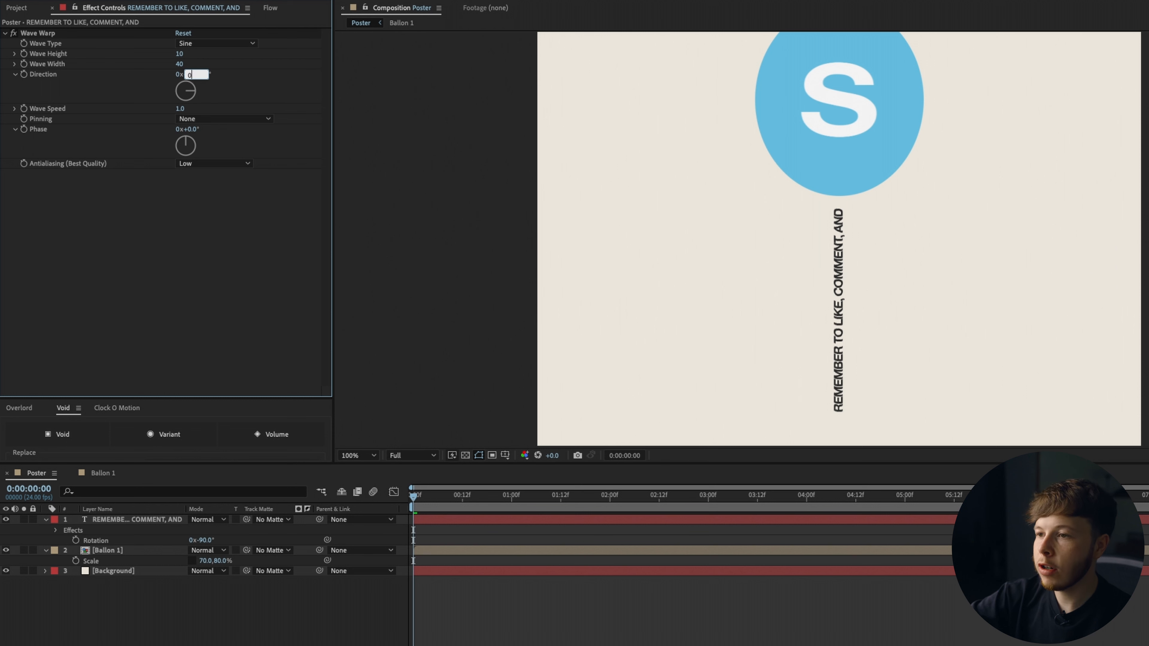
{"action": "key", "text": "Return"}
{"action": "left_click", "coordinate": [178, 109]}
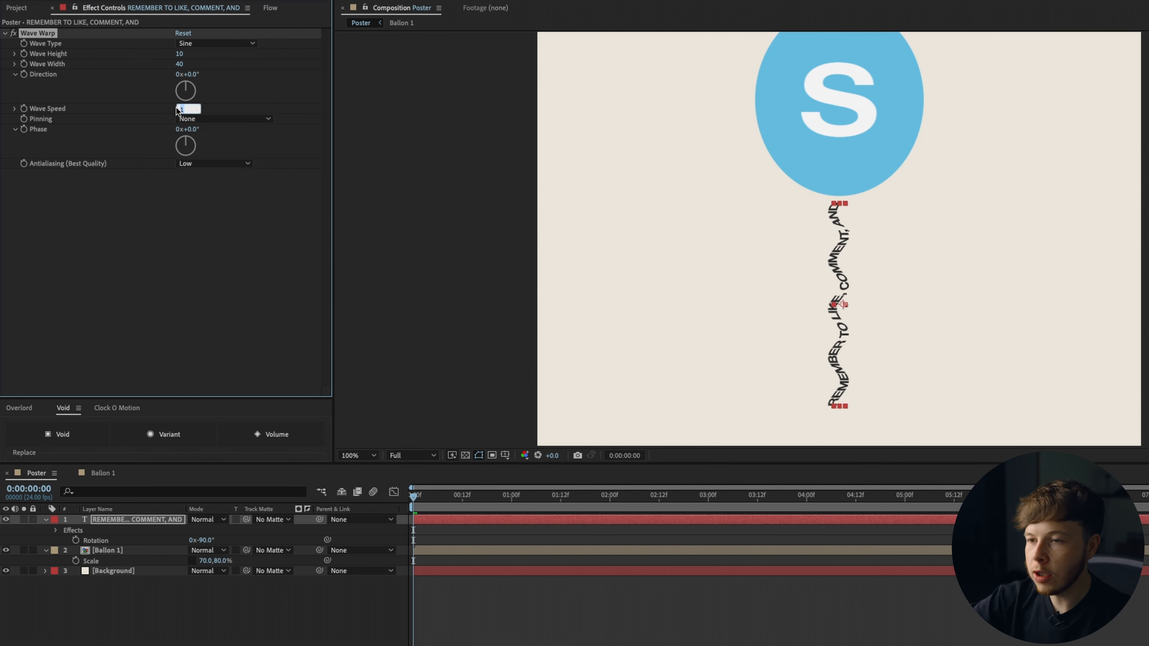
{"action": "type", "text": "0.2"}
{"action": "key", "text": "Return"}
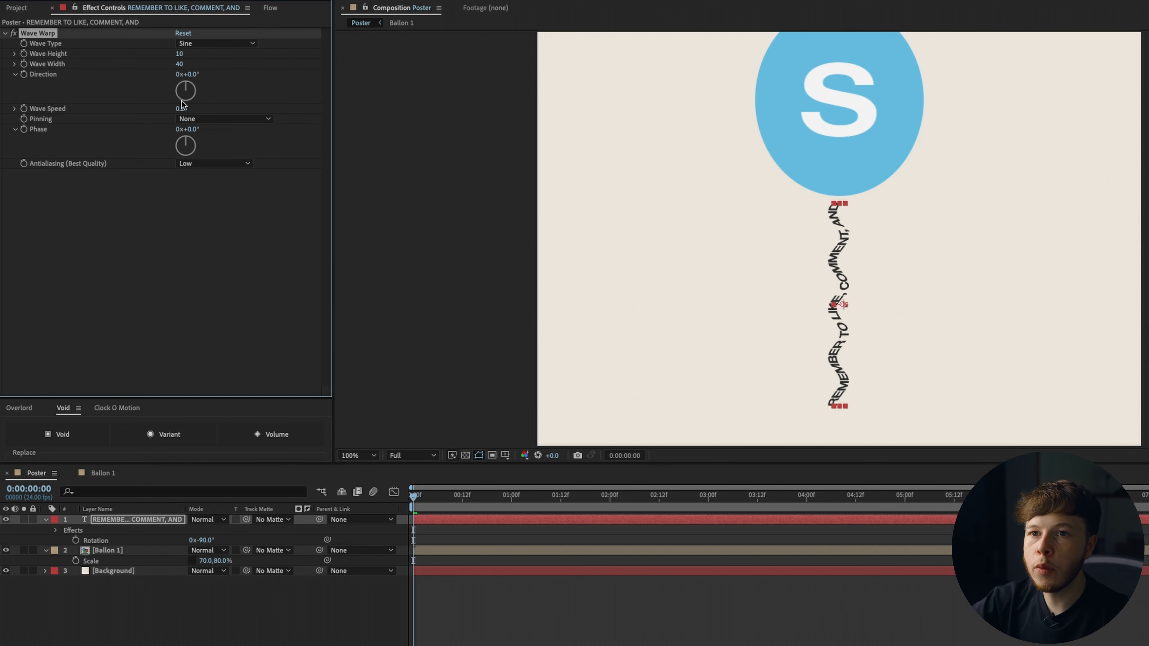
Set the wave width to 85 and wave height to 4, then preview the wavy string.
{"action": "left_click_drag", "start_coordinate": [181, 68], "coordinate": [462, 81]}
{"action": "left_click_drag", "start_coordinate": [185, 56], "coordinate": [180, 56]}
{"action": "left_click_drag", "start_coordinate": [476, 508], "coordinate": [819, 507]}
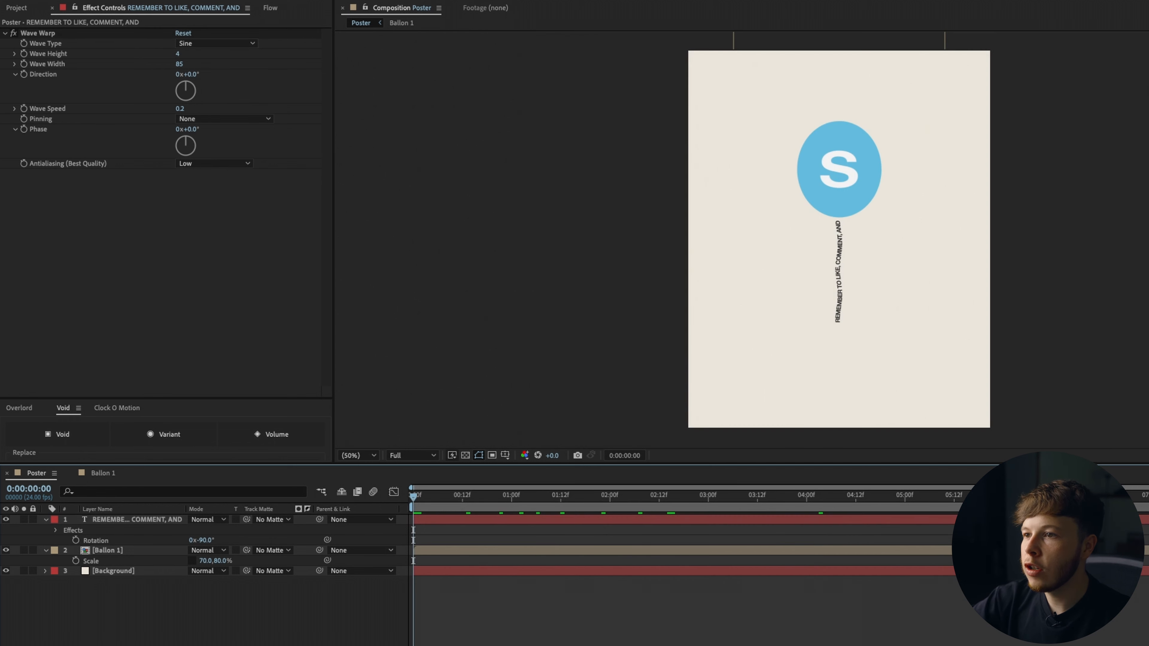
{"action": "key", "text": "space"}
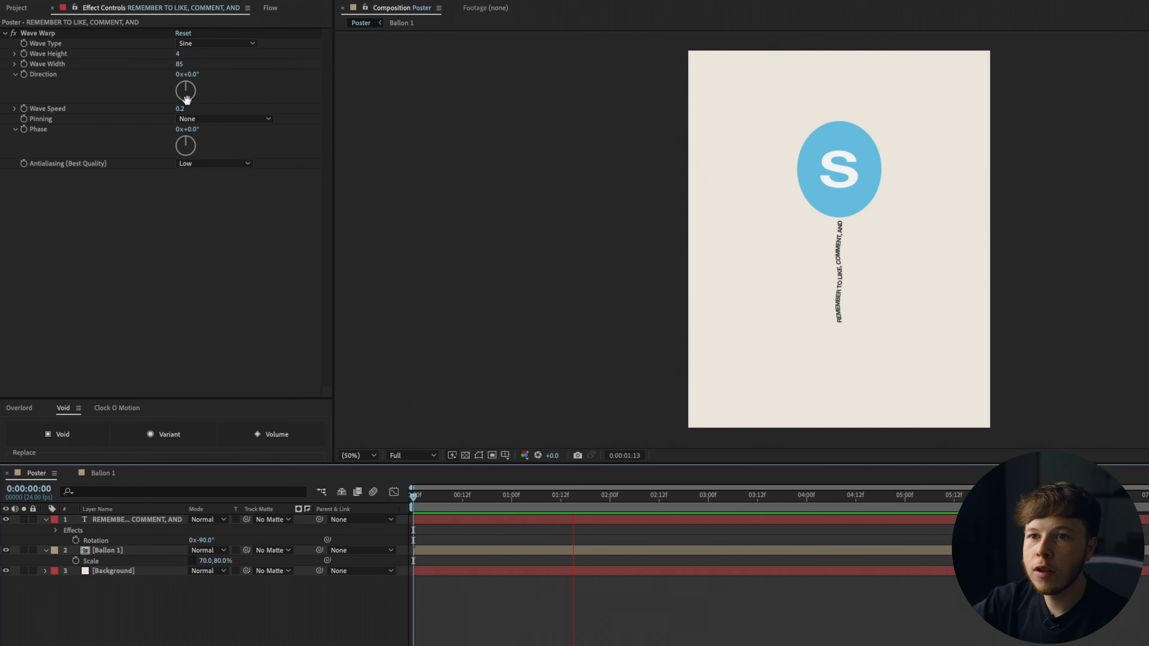
Pin the Wave Warp at the Right Edge and raise the wave speed to 0.5, previewing the result.
{"action": "left_click", "coordinate": [209, 118]}
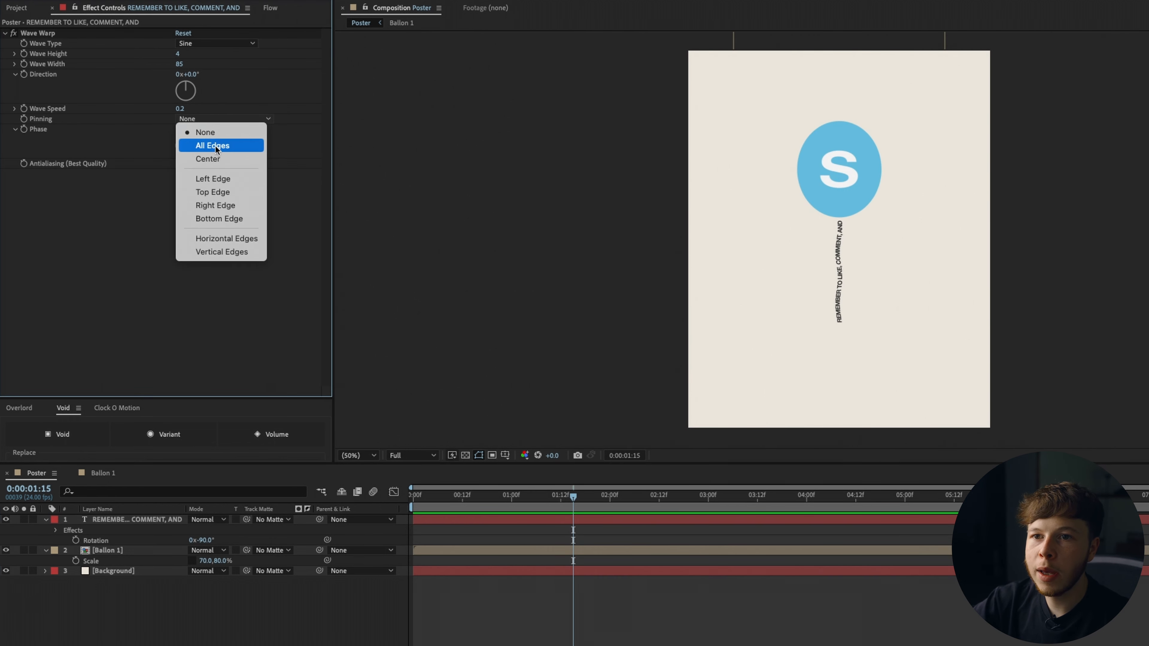
{"action": "left_click", "coordinate": [216, 206]}
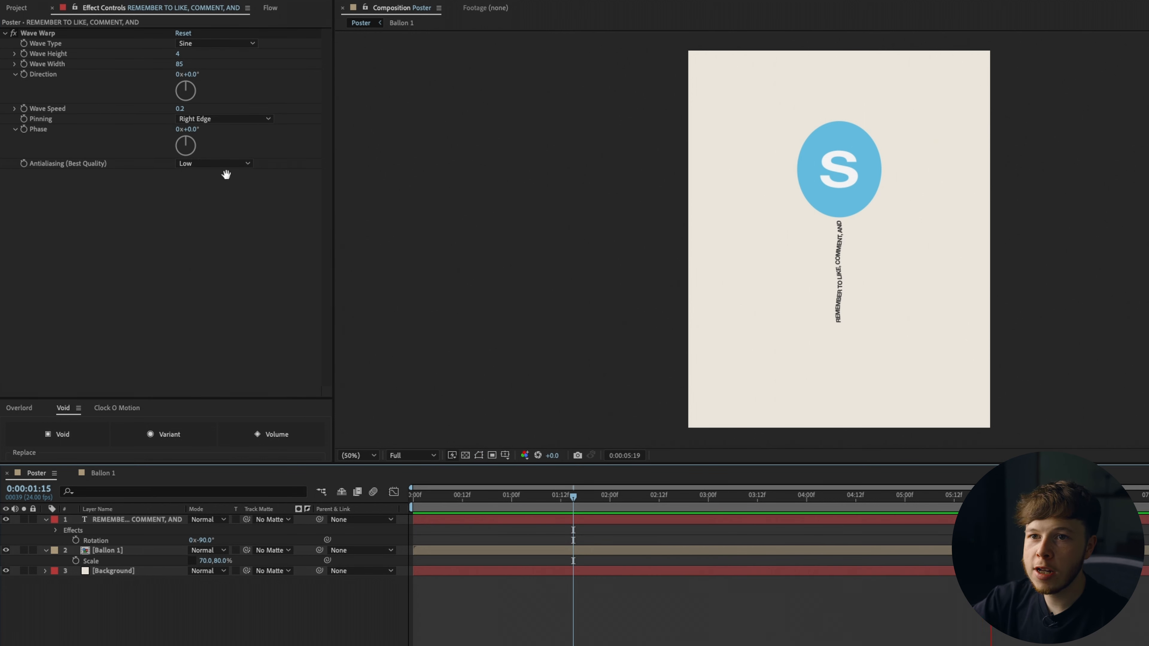
{"action": "left_click", "coordinate": [179, 110]}
{"action": "type", "text": ".5"}
{"action": "key", "text": "Return"}
{"action": "key", "text": "space"}
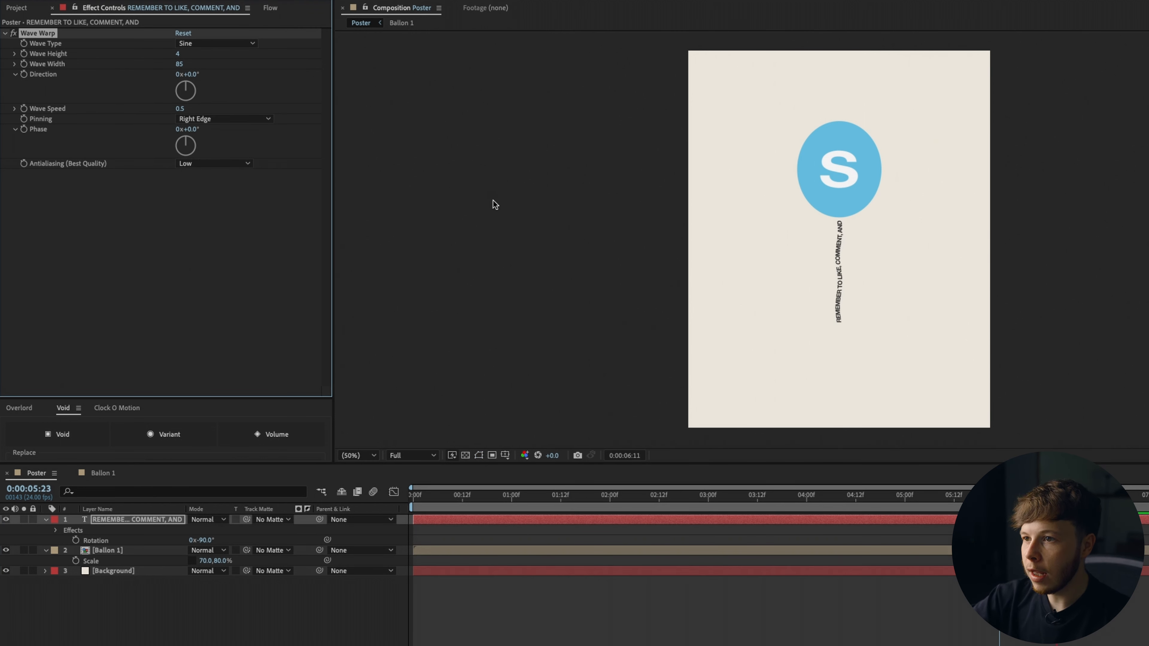
Increase the wave width to 126 and lower the wave speed to 0.3.
{"action": "key", "text": "space"}
{"action": "left_click_drag", "start_coordinate": [180, 64], "coordinate": [451, 80]}
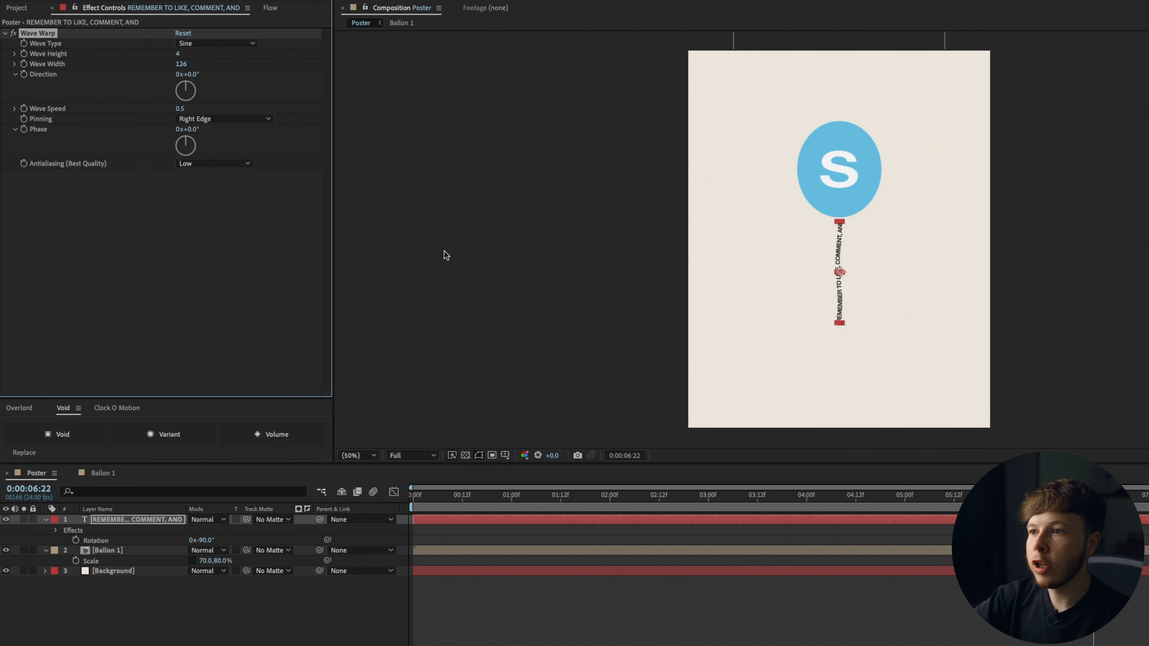
{"action": "left_click", "coordinate": [180, 109]}
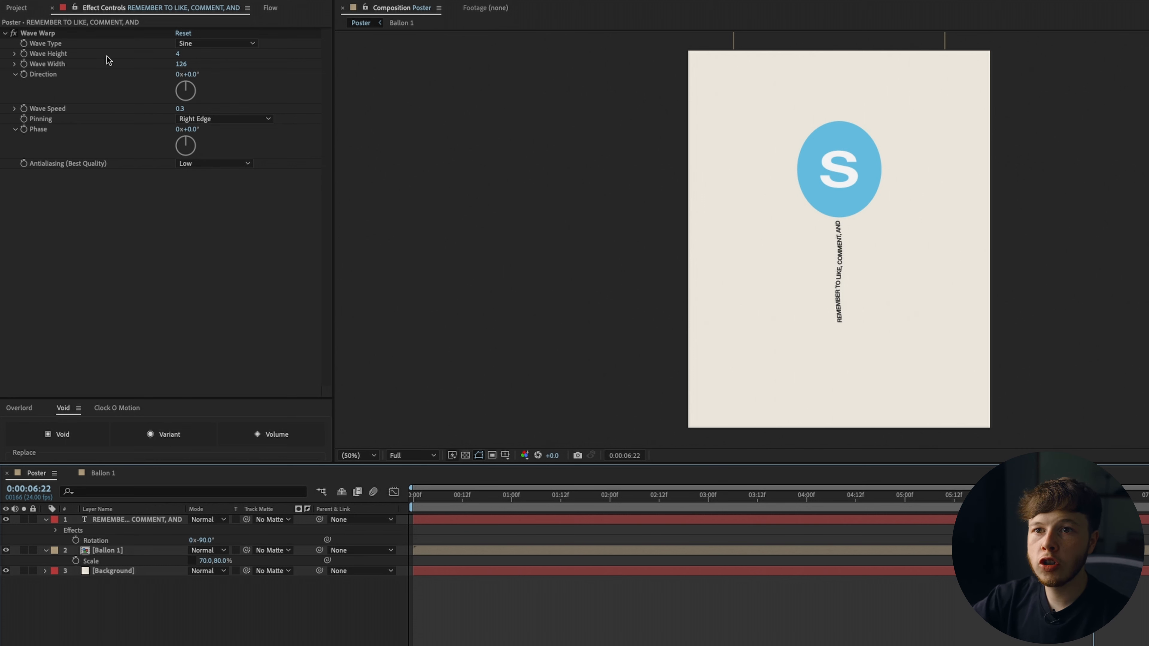
Select the text and balloon layers and add a Void null that both are parented to.
{"action": "left_click_drag", "start_coordinate": [815, 497], "coordinate": [795, 512]}
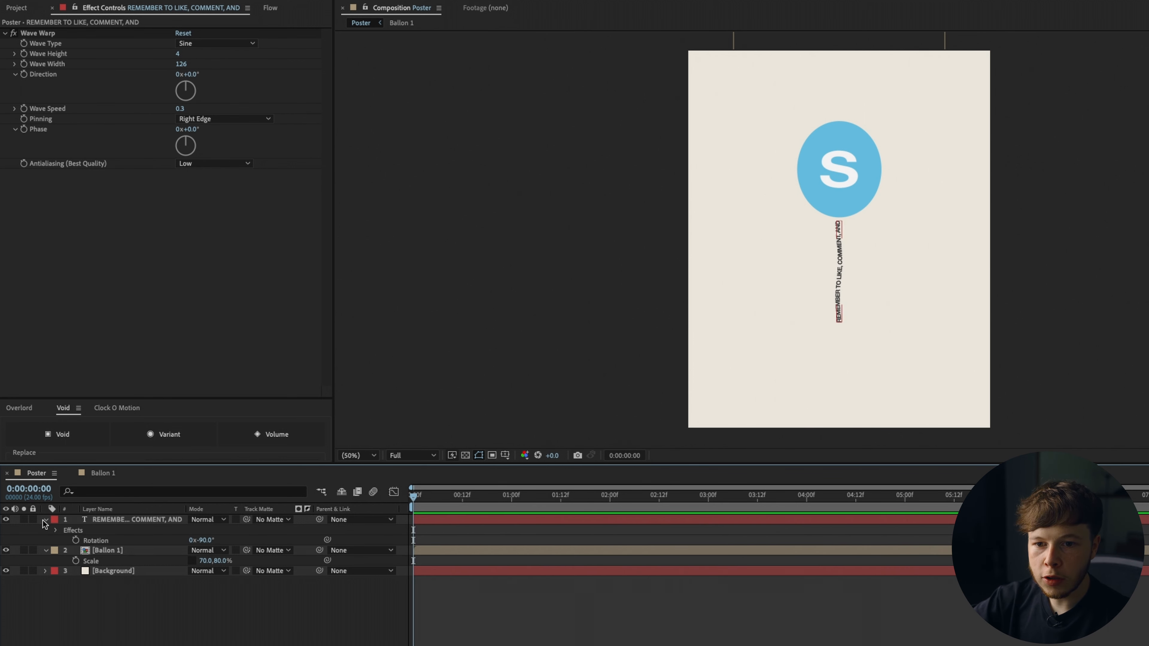
{"action": "left_click", "coordinate": [51, 520]}
{"action": "left_click", "coordinate": [45, 520]}
{"action": "left_click", "coordinate": [46, 519]}
{"action": "left_click", "coordinate": [46, 529]}
{"action": "left_click", "coordinate": [110, 531], "text": "shift"}
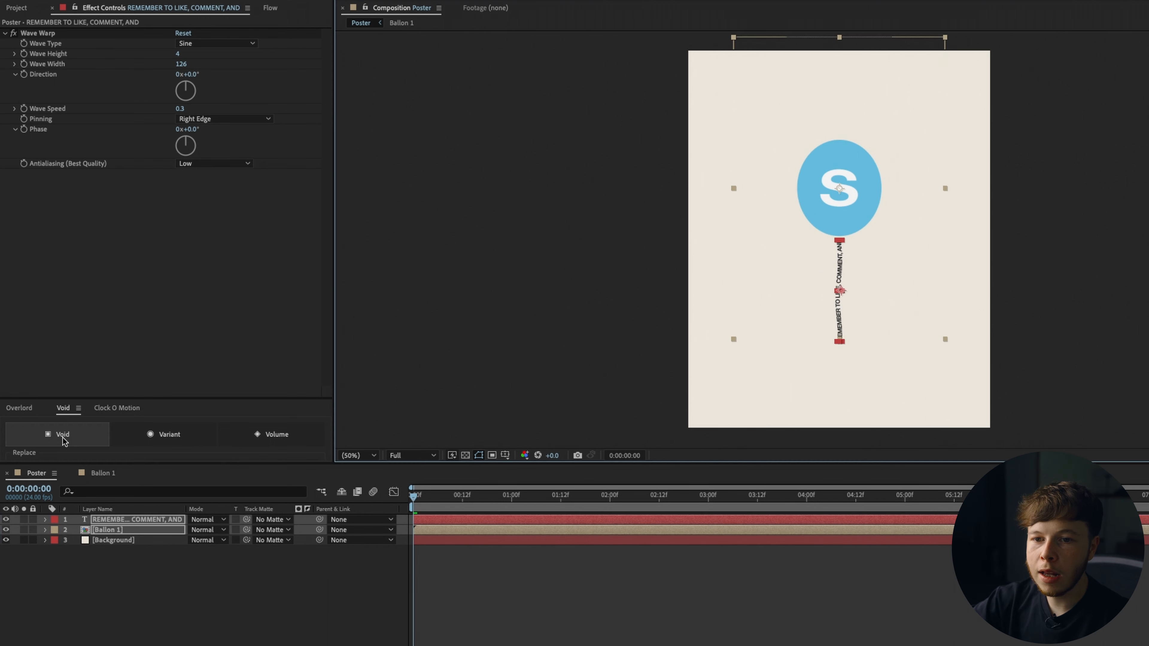
{"action": "left_click", "coordinate": [63, 435]}
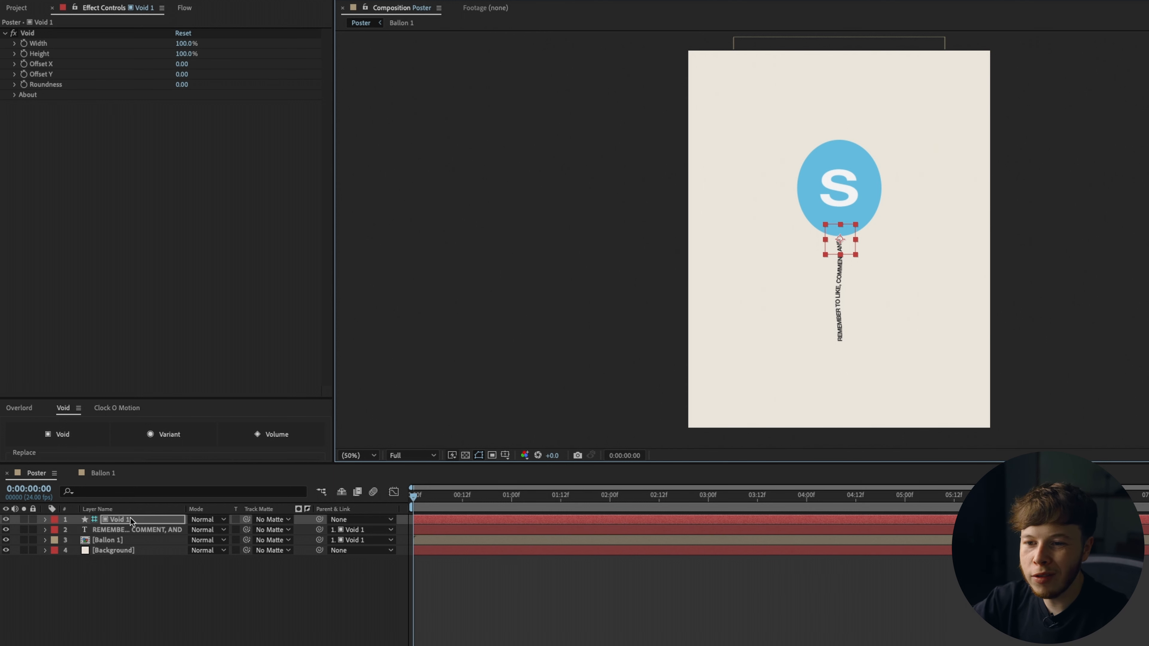
Rename the Void layer to Ballon 1 Controller.
{"action": "key", "text": "Return"}
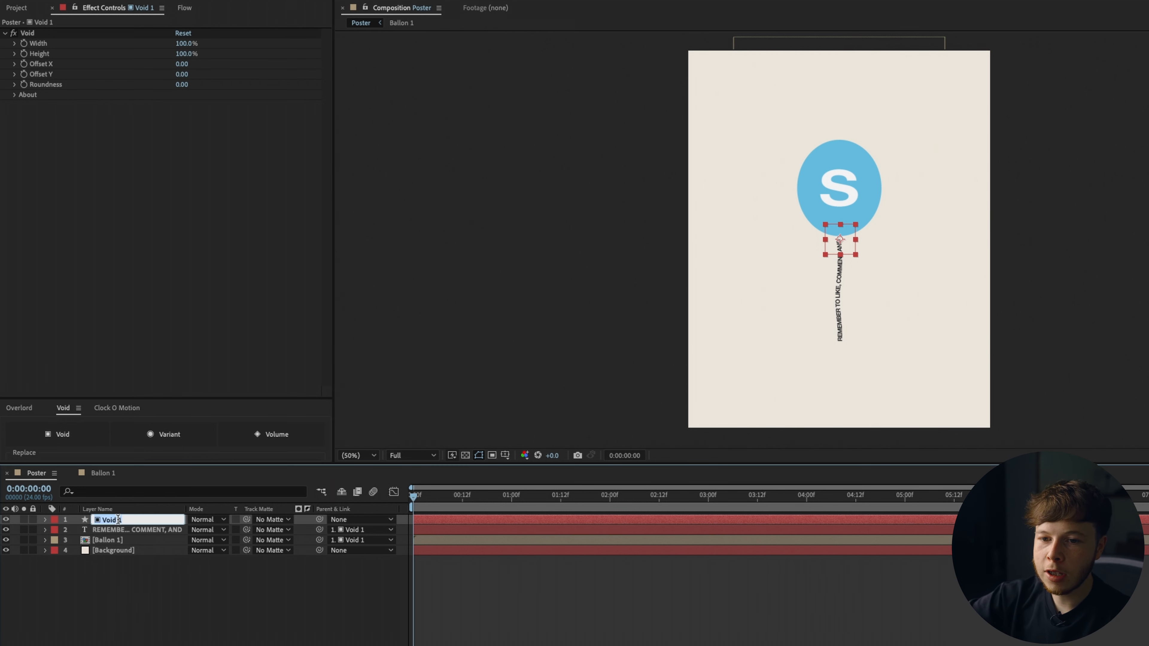
{"action": "type", "text": "Ballon 1 Controller"}
{"action": "key", "text": "Return"}
Show the controller's position and merge its separate X and Y values into one Position property.
{"action": "key", "text": "p"}
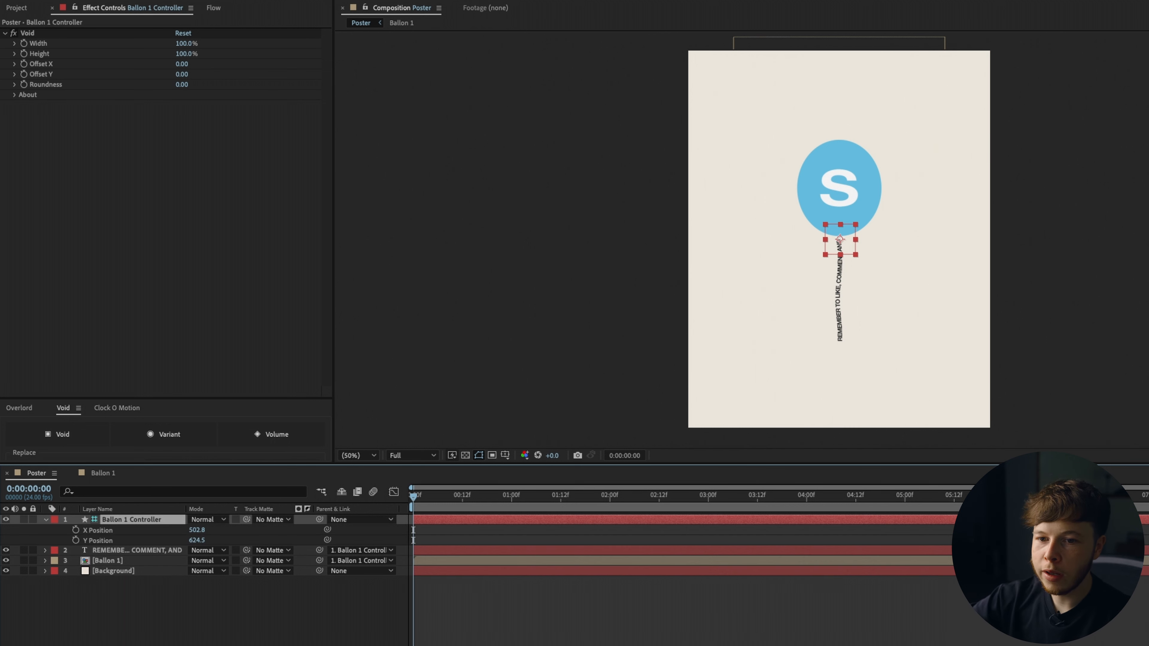
{"action": "left_click_drag", "start_coordinate": [200, 533], "coordinate": [226, 523]}
{"action": "key", "text": "super+z"}
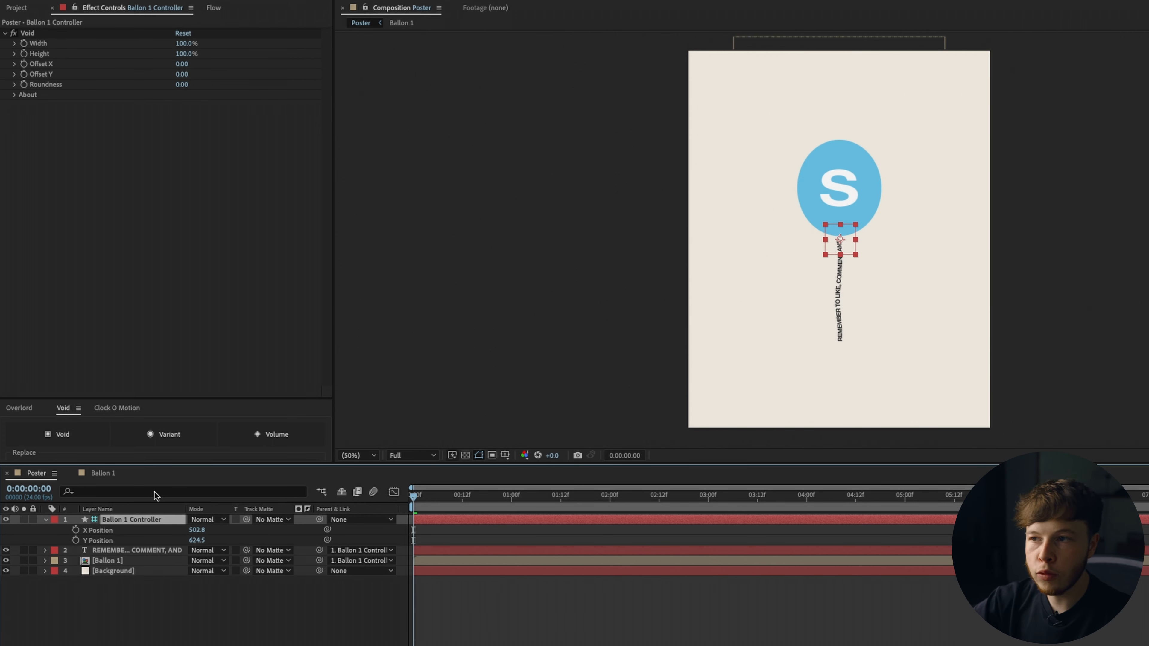
{"action": "left_click", "coordinate": [565, 422]}
{"action": "left_click", "coordinate": [102, 536]}
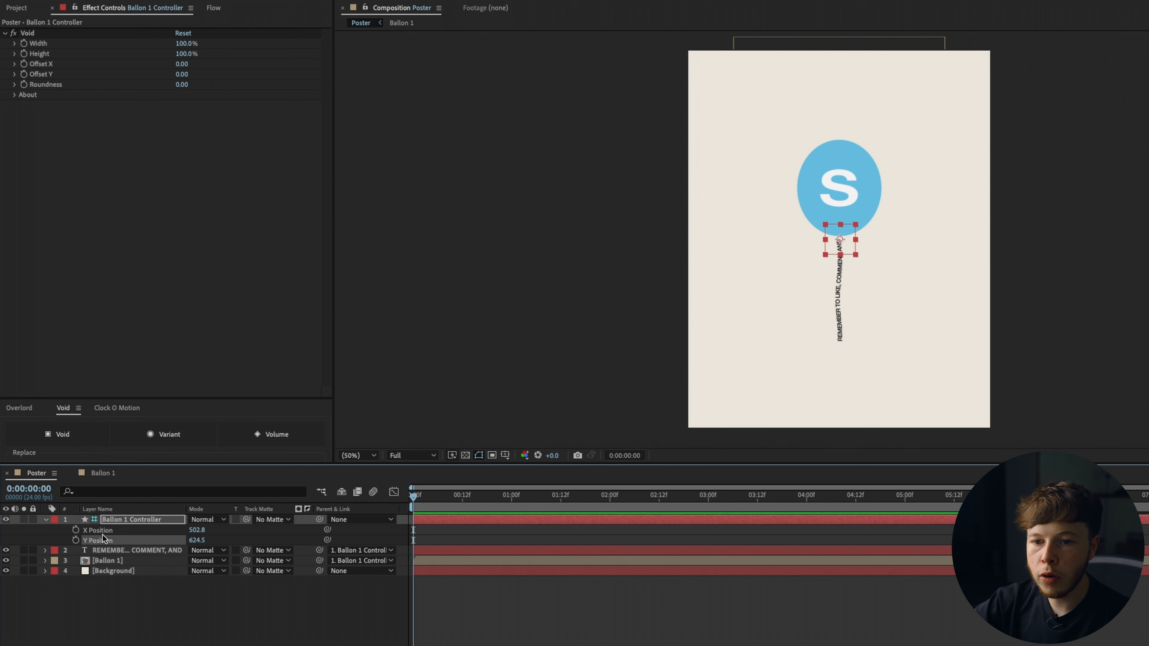
{"action": "left_click", "coordinate": [104, 533], "text": "shift"}
{"action": "left_click", "coordinate": [136, 569]}
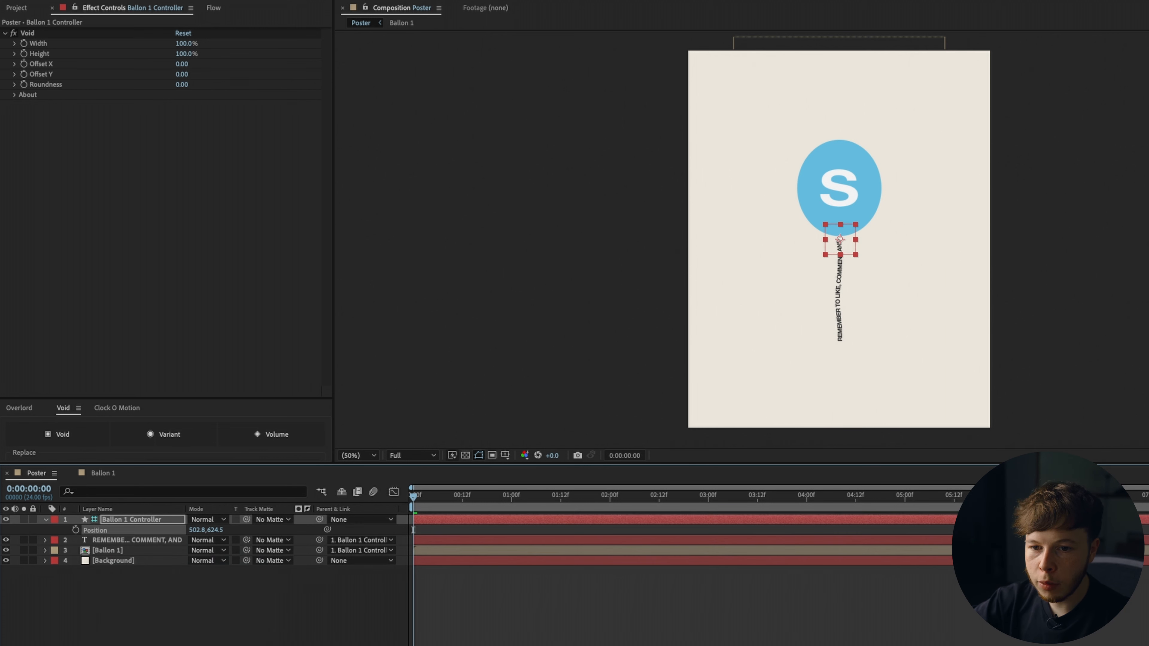
Keyframe the controller's position, starting at about 205.8, 1717.5 below the poster and rising to about 205.8, 546.5 at 2 s.
{"action": "left_click", "coordinate": [76, 530]}
{"action": "left_click_drag", "start_coordinate": [215, 530], "coordinate": [834, 569]}
{"action": "left_click_drag", "start_coordinate": [195, 529], "coordinate": [28, 548]}
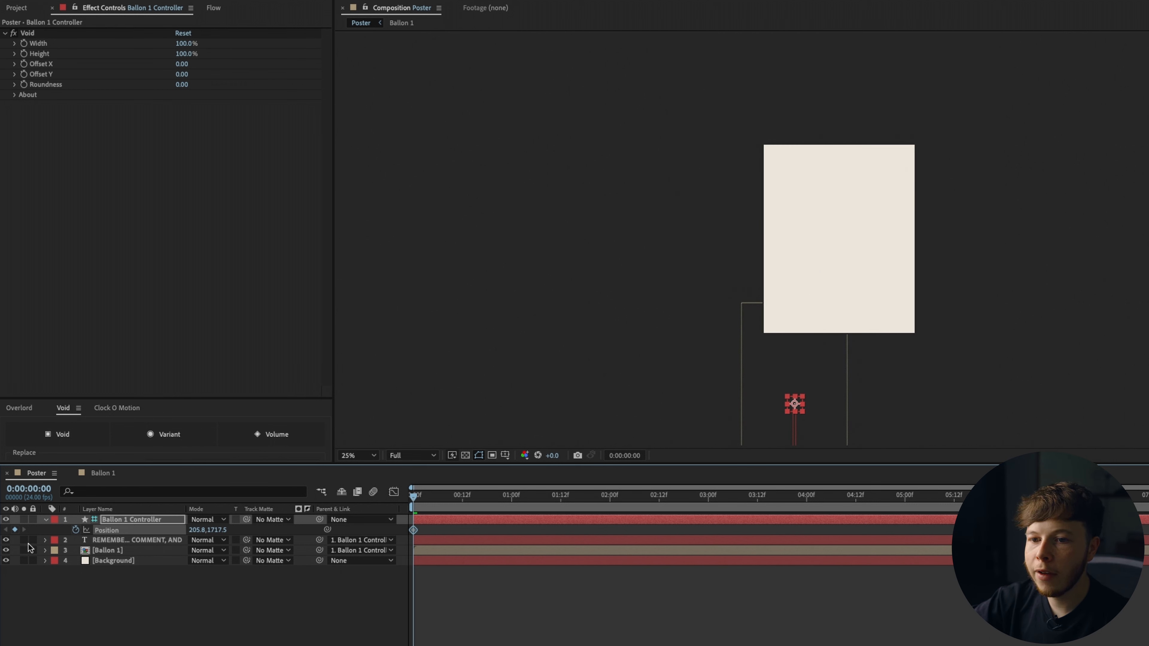
{"action": "left_click_drag", "start_coordinate": [215, 529], "coordinate": [61, 541]}
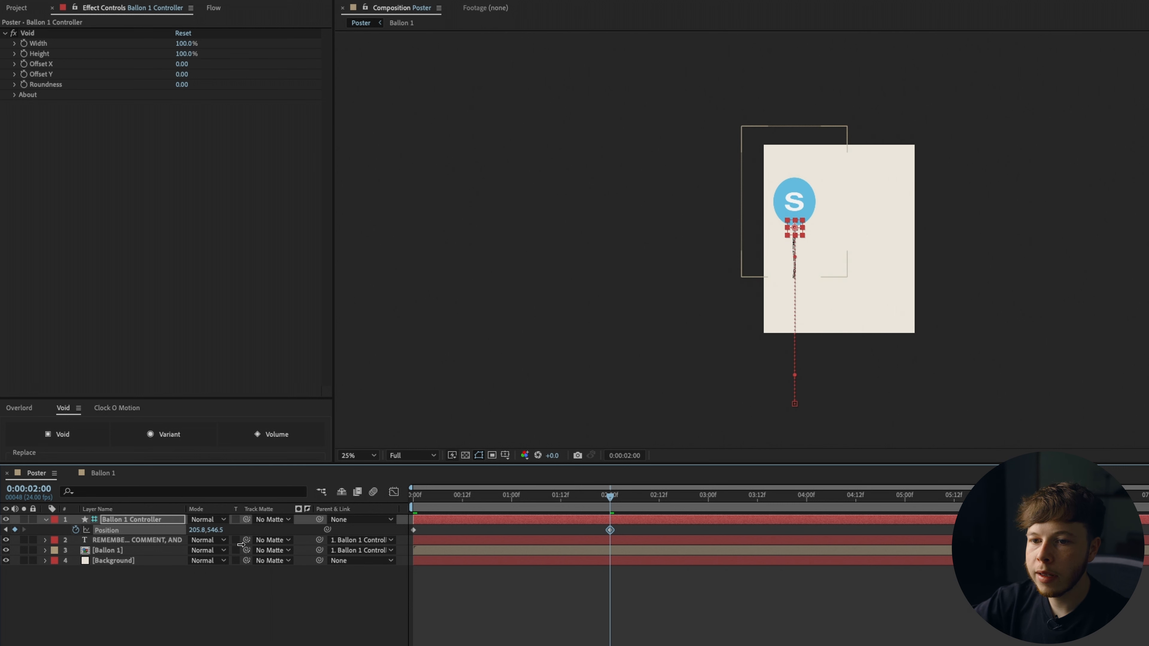
{"action": "left_click_drag", "start_coordinate": [213, 530], "coordinate": [64, 536]}
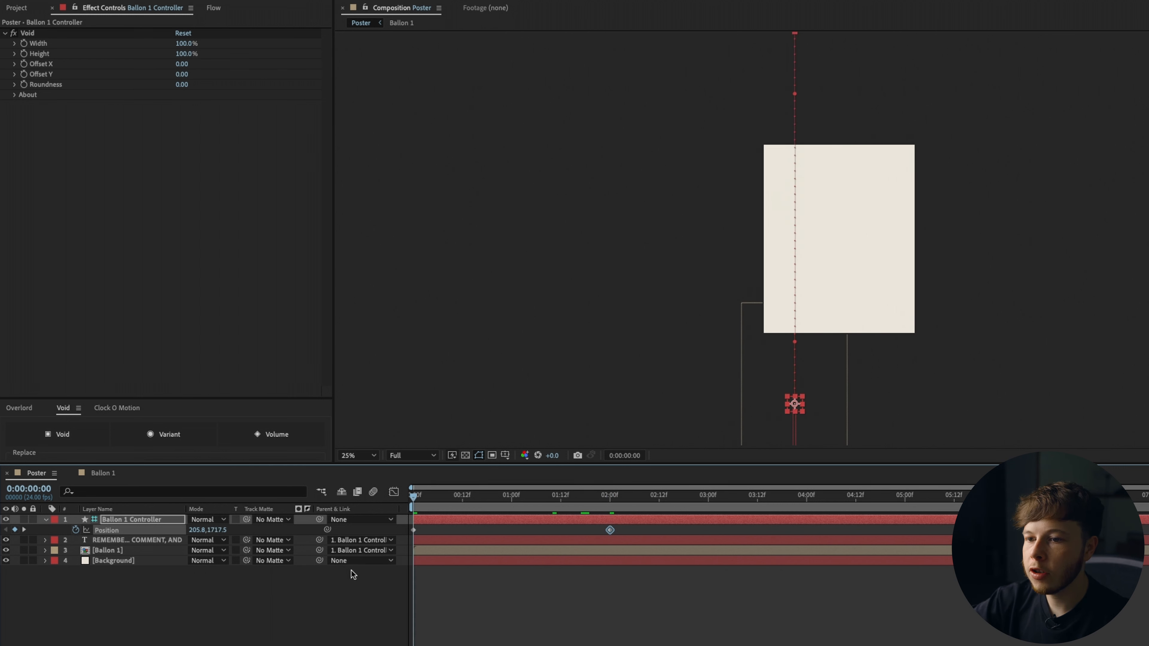
Adjust the timing of the position keyframes and preview the rising balloon.
{"action": "left_click", "coordinate": [351, 573]}
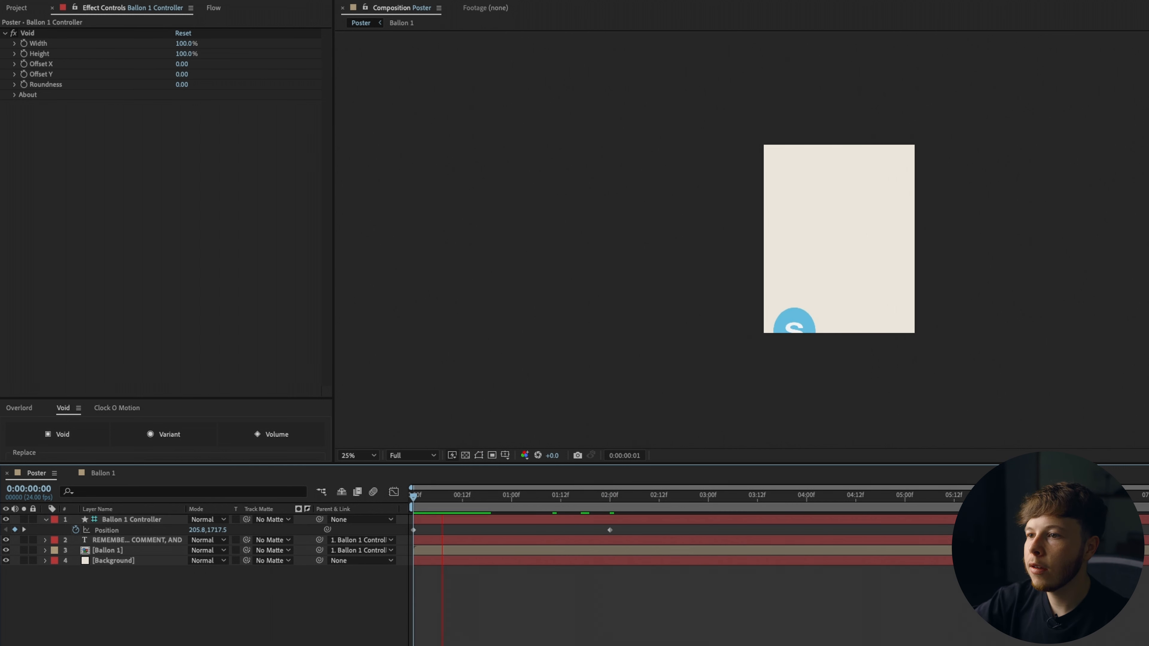
{"action": "key", "text": "space"}
{"action": "left_click_drag", "start_coordinate": [609, 530], "coordinate": [904, 530]}
{"action": "key", "text": "space"}
{"action": "key", "text": "space"}
{"action": "key", "text": "Delete"}
{"action": "key", "text": "space"}
{"action": "key", "text": "space"}
{"action": "left_click_drag", "start_coordinate": [1003, 530], "coordinate": [1148, 530]}
{"action": "key", "text": "space"}
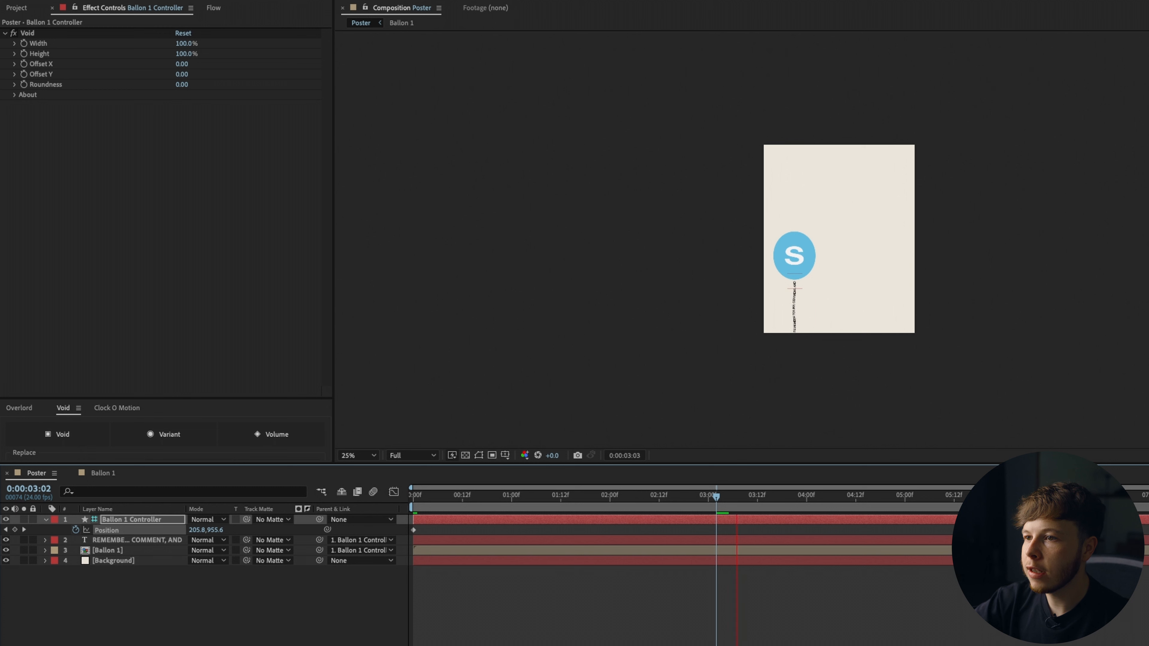
Add a later position keyframe near 5:23 moving the balloon up to about 201.9, 244.9.
{"action": "key", "text": "space"}
{"action": "left_click", "coordinate": [353, 457]}
{"action": "left_click", "coordinate": [352, 469]}
{"action": "left_click_drag", "start_coordinate": [588, 495], "coordinate": [412, 496]}
{"action": "key", "text": "space"}
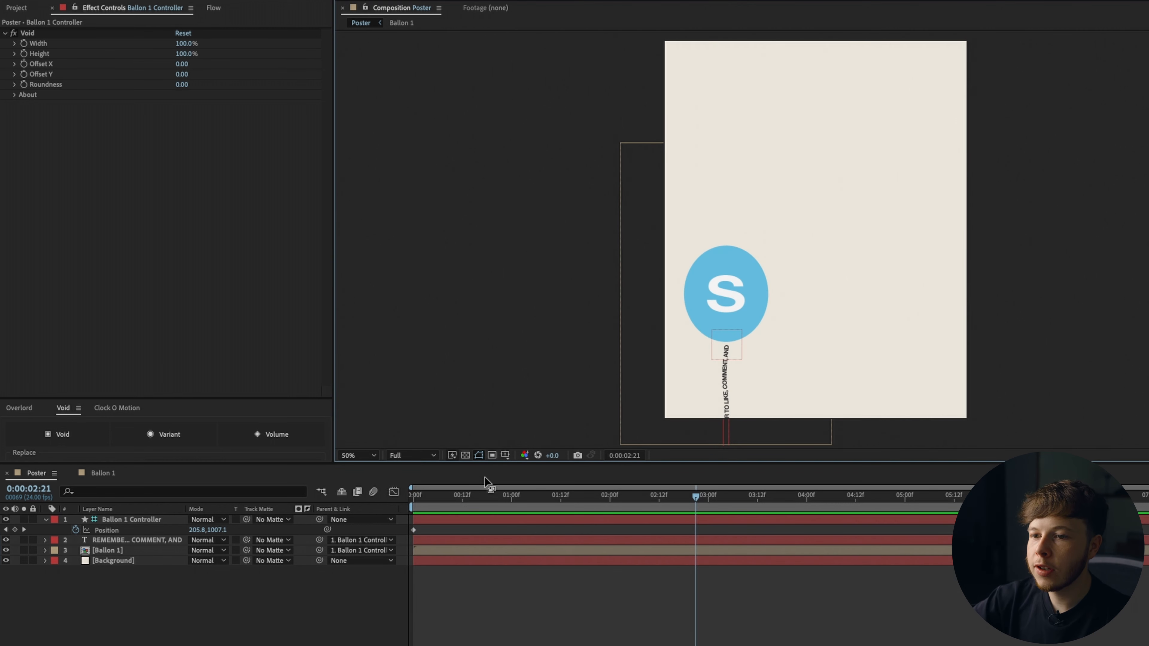
{"action": "left_click_drag", "start_coordinate": [451, 496], "coordinate": [757, 566]}
{"action": "left_click_drag", "start_coordinate": [192, 531], "coordinate": [561, 508]}
{"action": "left_click_drag", "start_coordinate": [762, 496], "coordinate": [999, 498]}
{"action": "left_click_drag", "start_coordinate": [206, 521], "coordinate": [118, 520]}
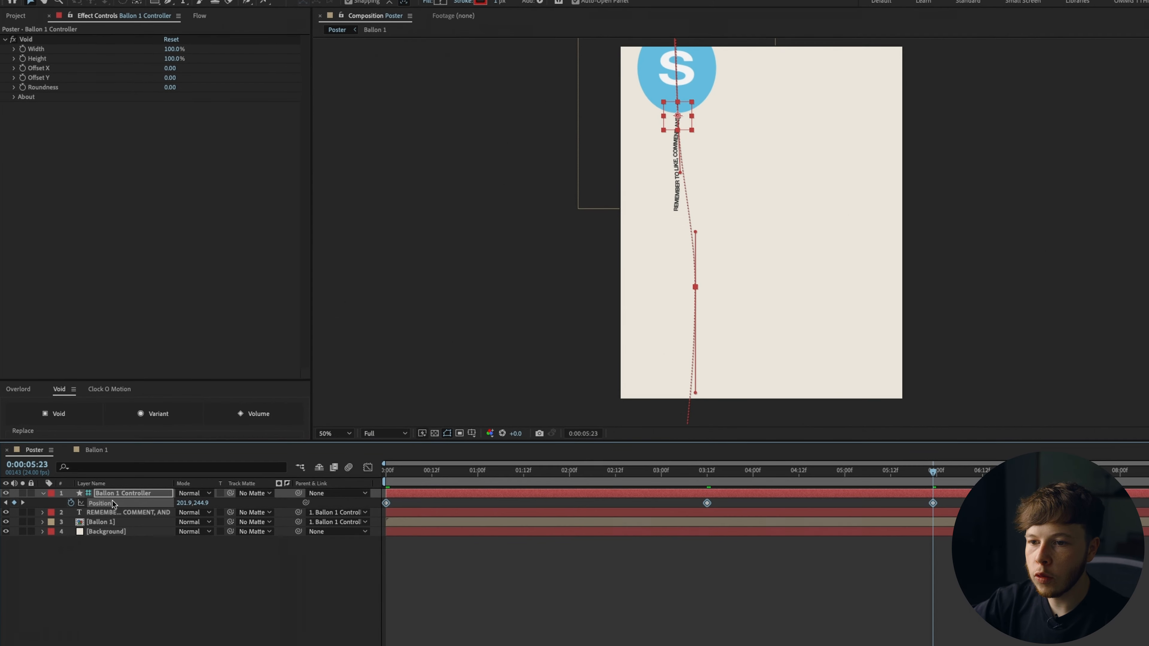
Set the position keyframes' temporal interpolation to Continuous Bezier.
{"action": "right_click", "coordinate": [386, 503]}
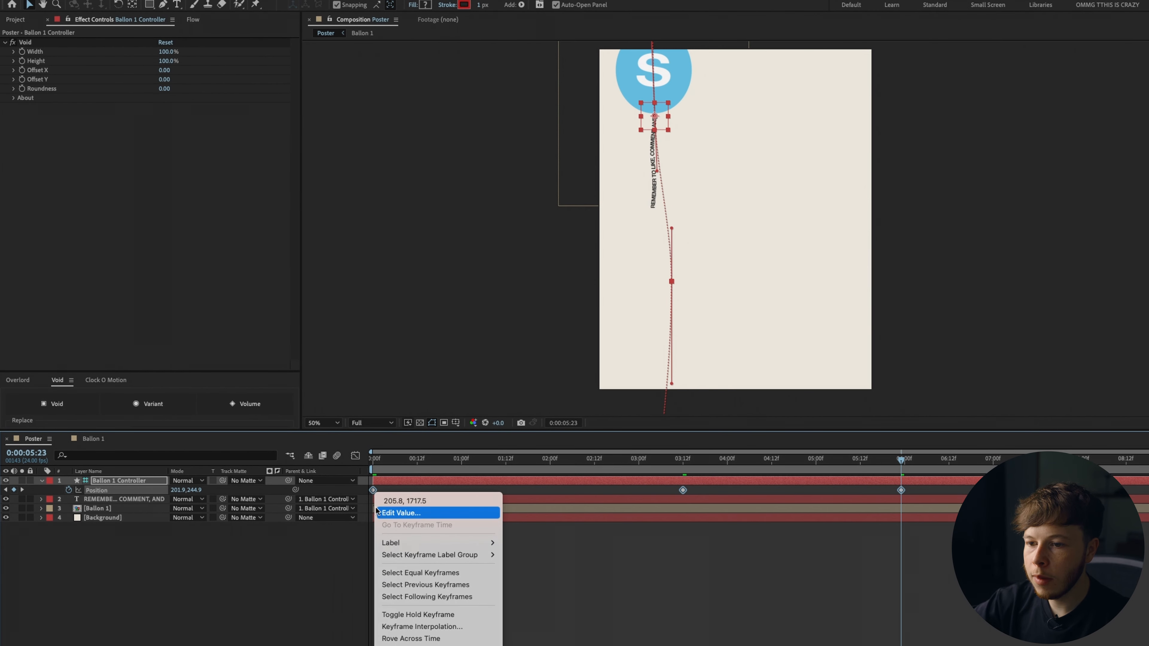
{"action": "left_click", "coordinate": [446, 626]}
{"action": "left_click", "coordinate": [723, 311]}
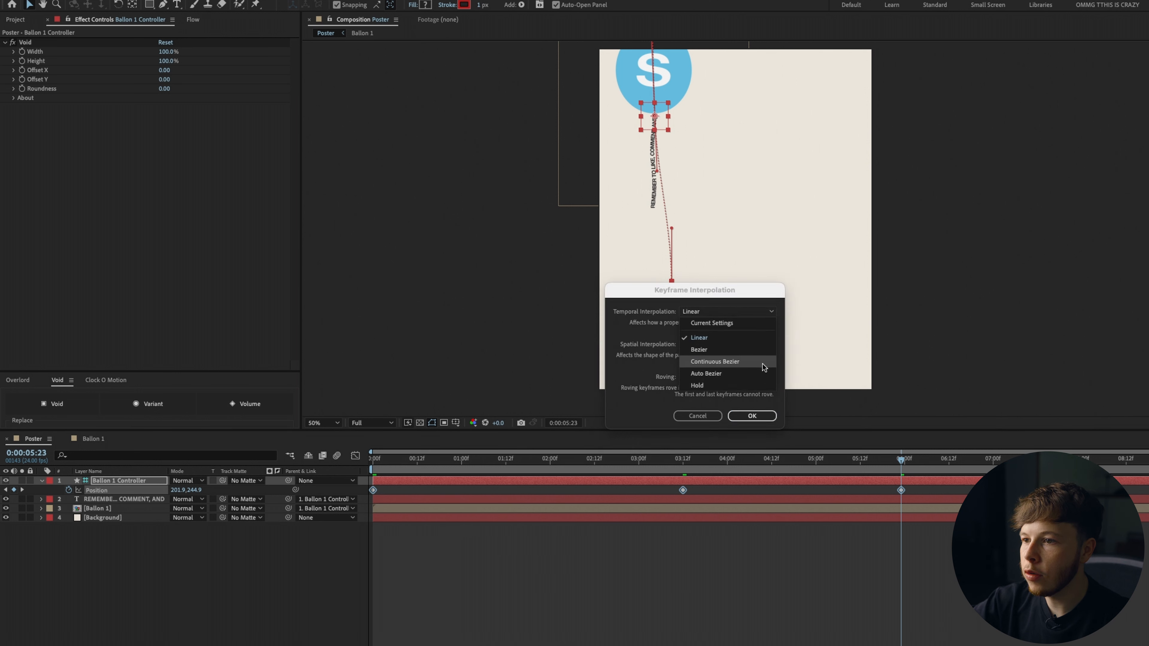
{"action": "left_click", "coordinate": [750, 362]}
{"action": "left_click", "coordinate": [752, 416]}
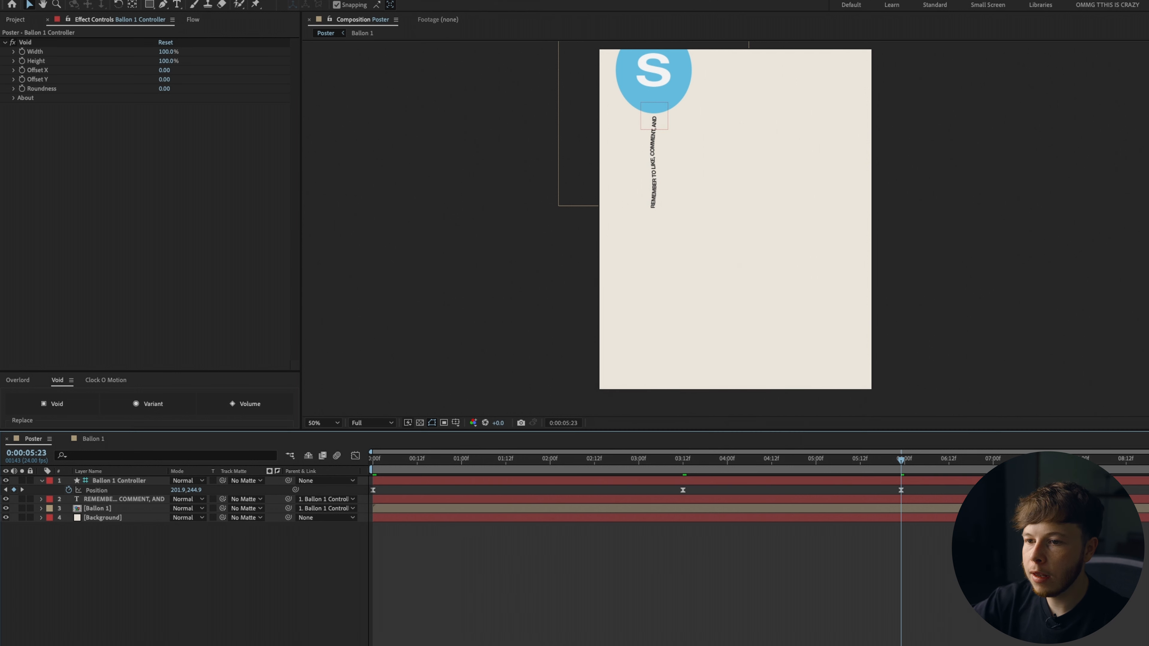
Preview from the start, then give the controller, text and balloon layers the Aqua label colour.
{"action": "key", "text": "Home"}
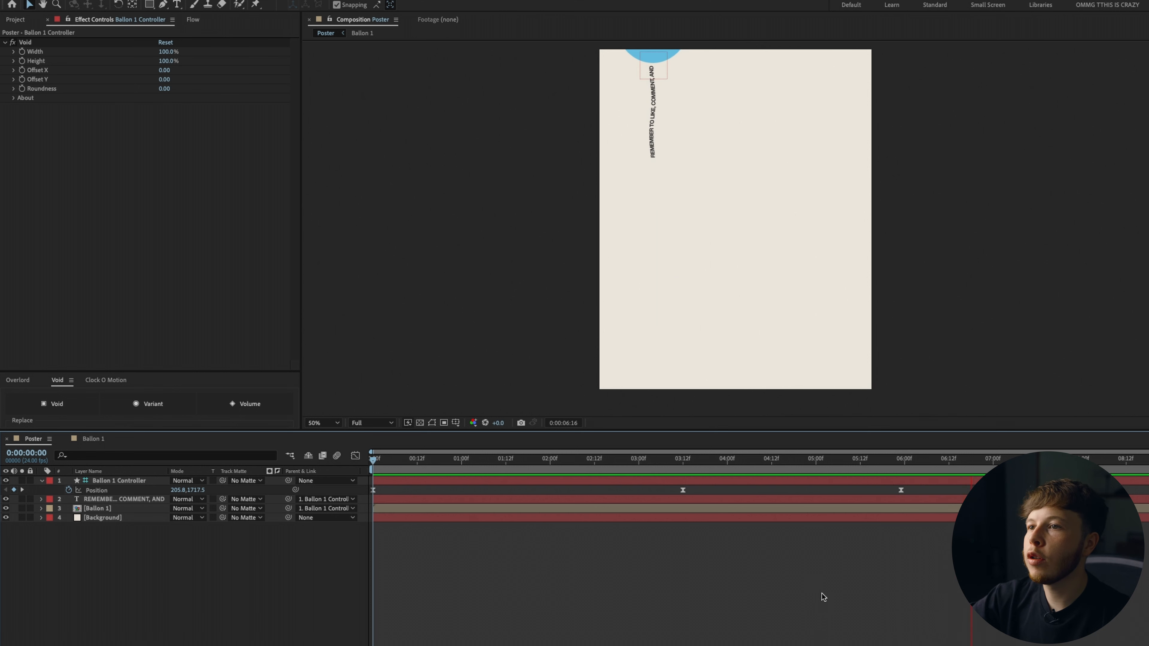
{"action": "key", "text": "space"}
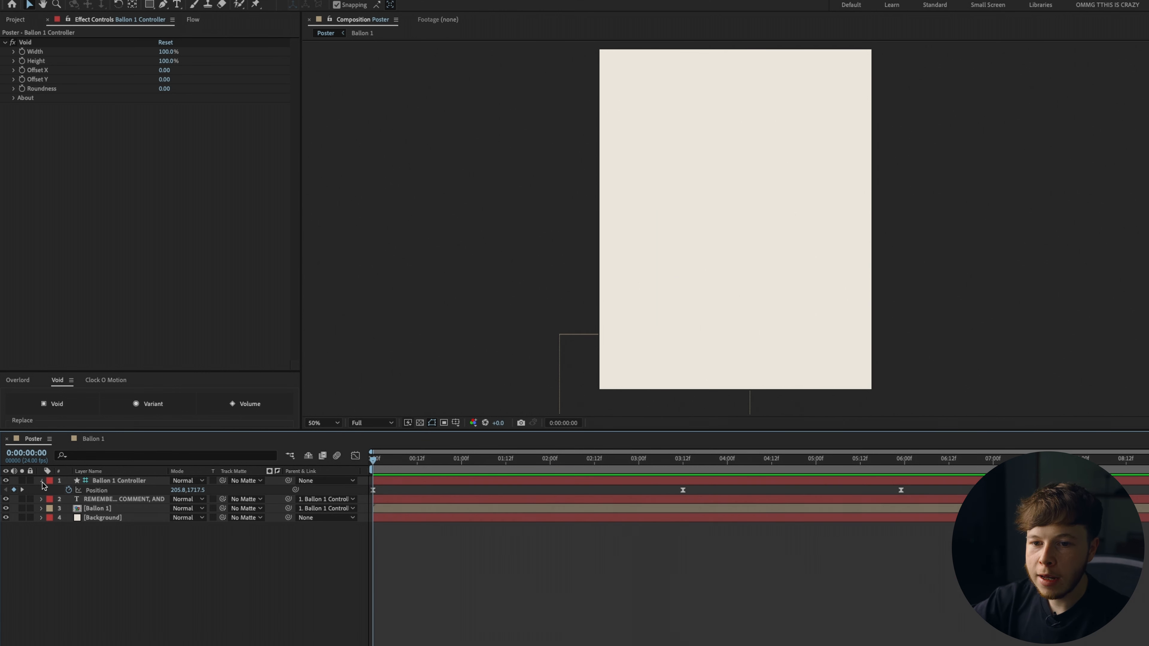
{"action": "left_click", "coordinate": [42, 480]}
{"action": "left_click", "coordinate": [96, 481]}
{"action": "left_click", "coordinate": [93, 499], "text": "shift"}
{"action": "left_click", "coordinate": [46, 500]}
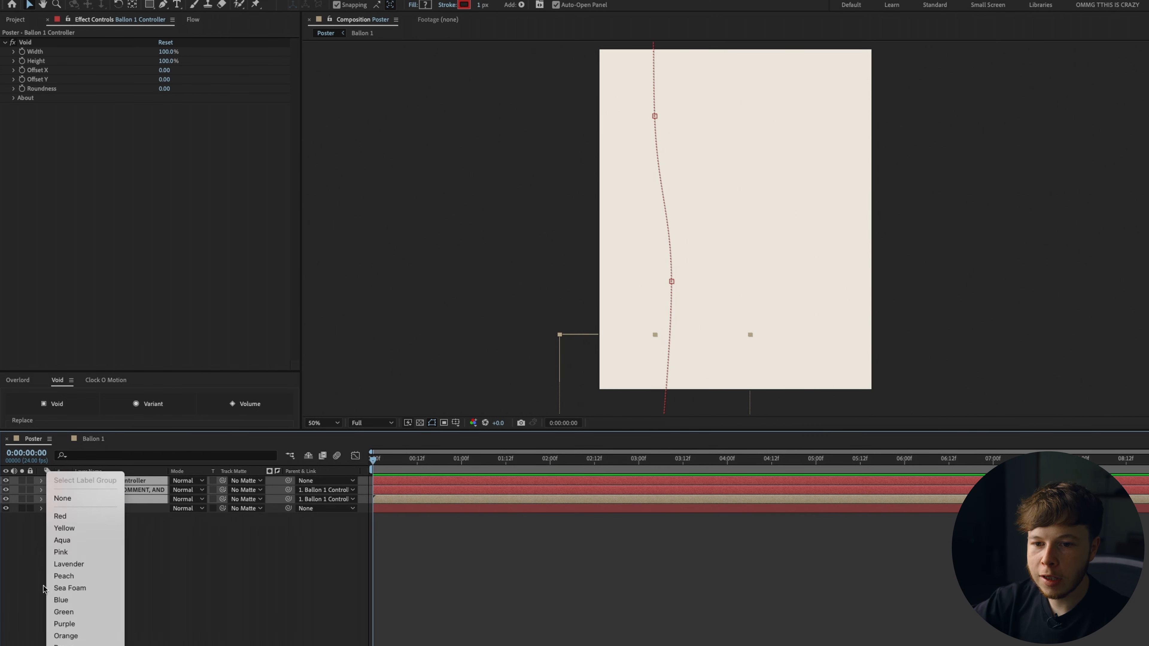
{"action": "left_click", "coordinate": [91, 543]}
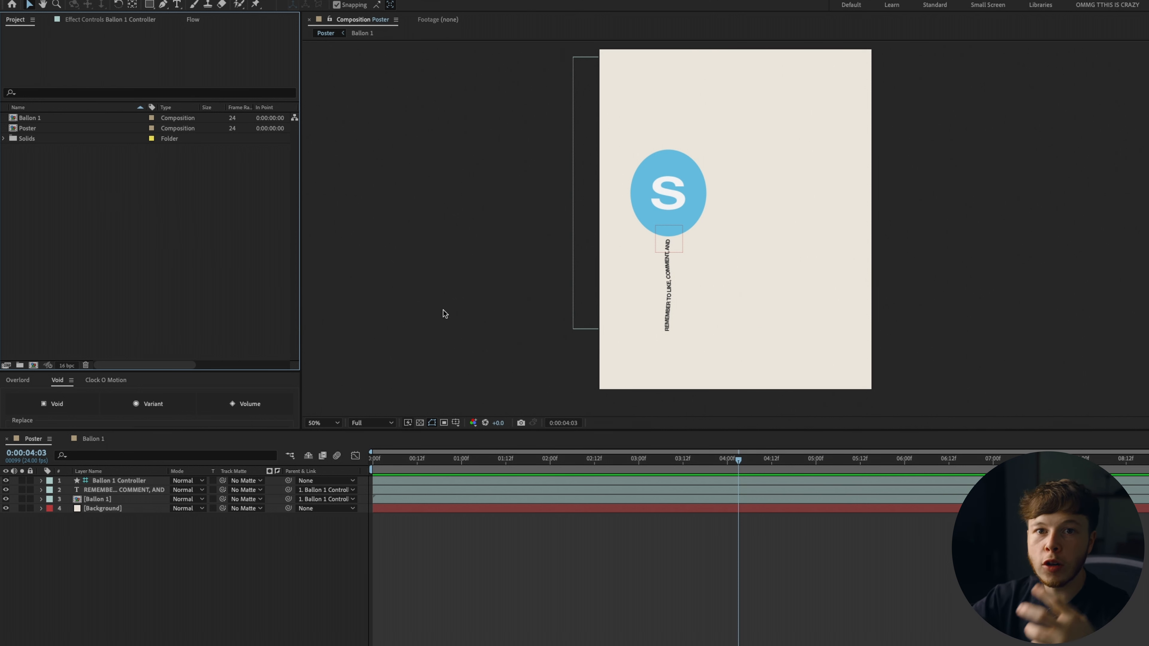
Duplicate the Ballon 1 composition as Ballon 2 and open it.
{"action": "left_click", "coordinate": [36, 119]}
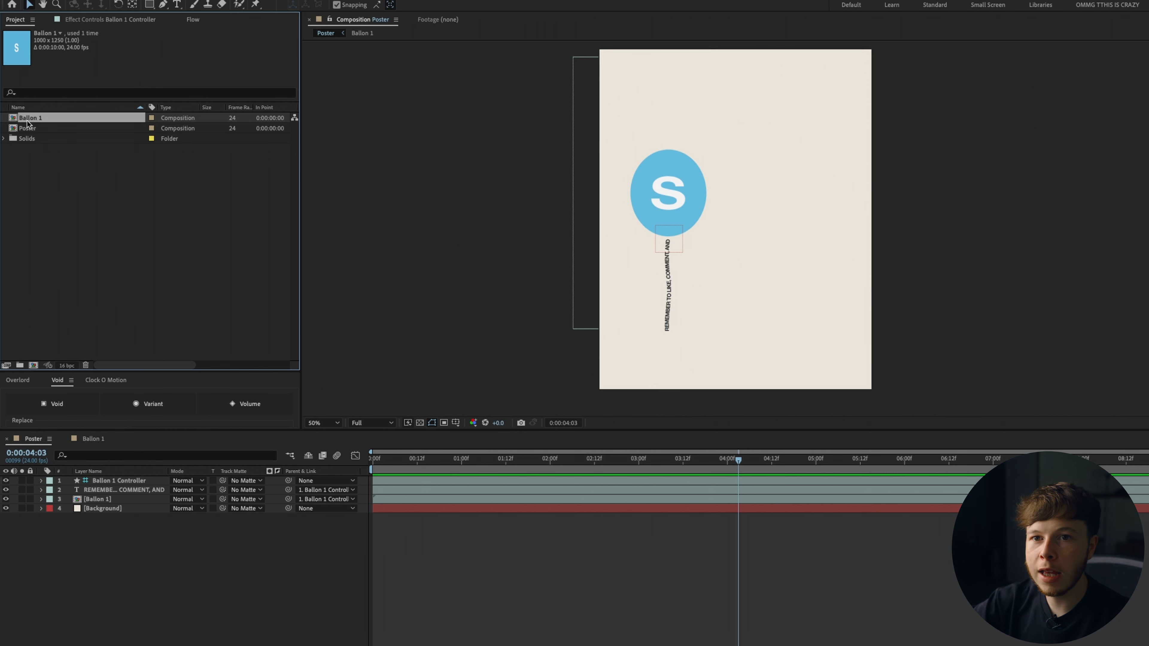
{"action": "key", "text": "ctrl+d"}
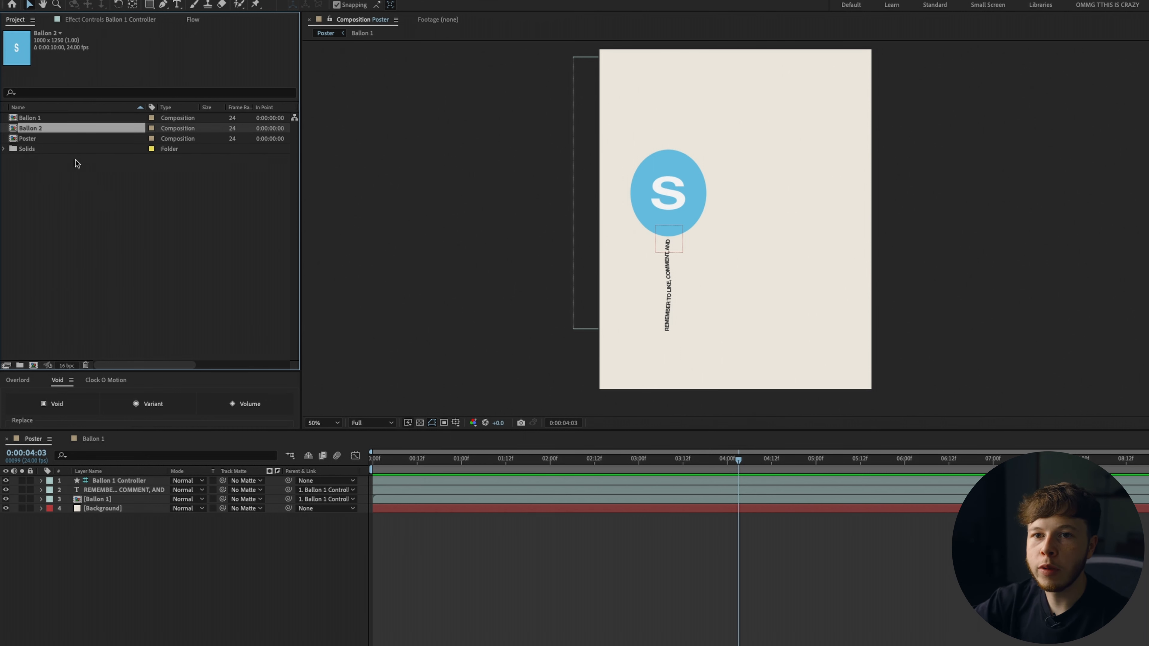
{"action": "double_click", "coordinate": [42, 130]}
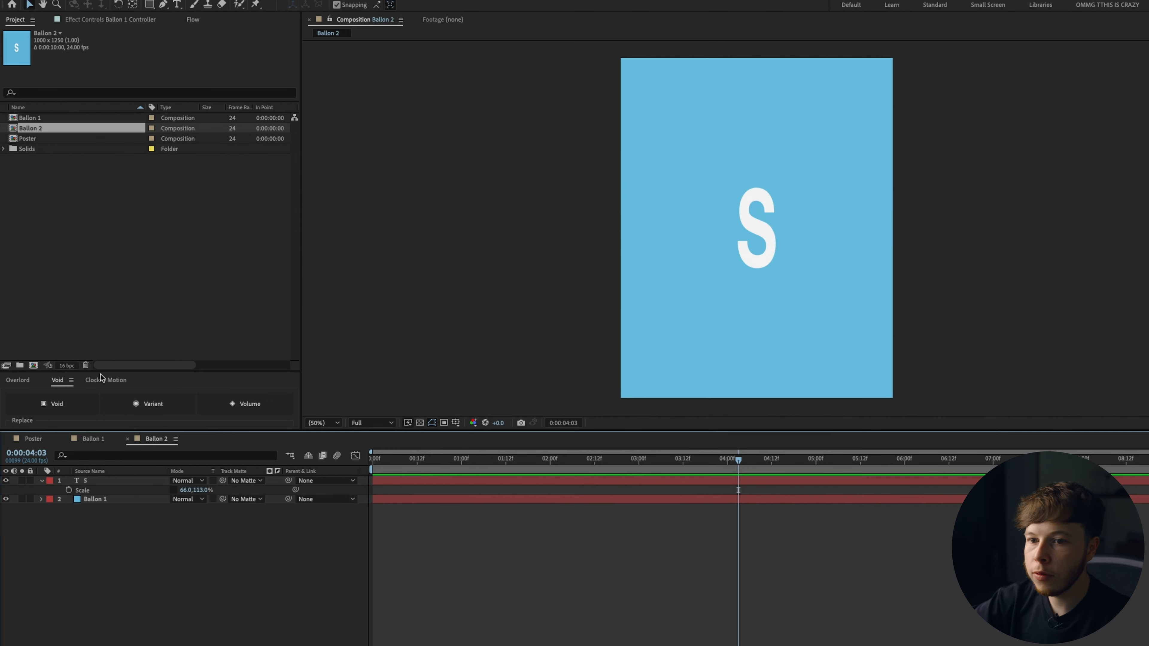
Change the balloon's letter text from S to U.
{"action": "double_click", "coordinate": [77, 482]}
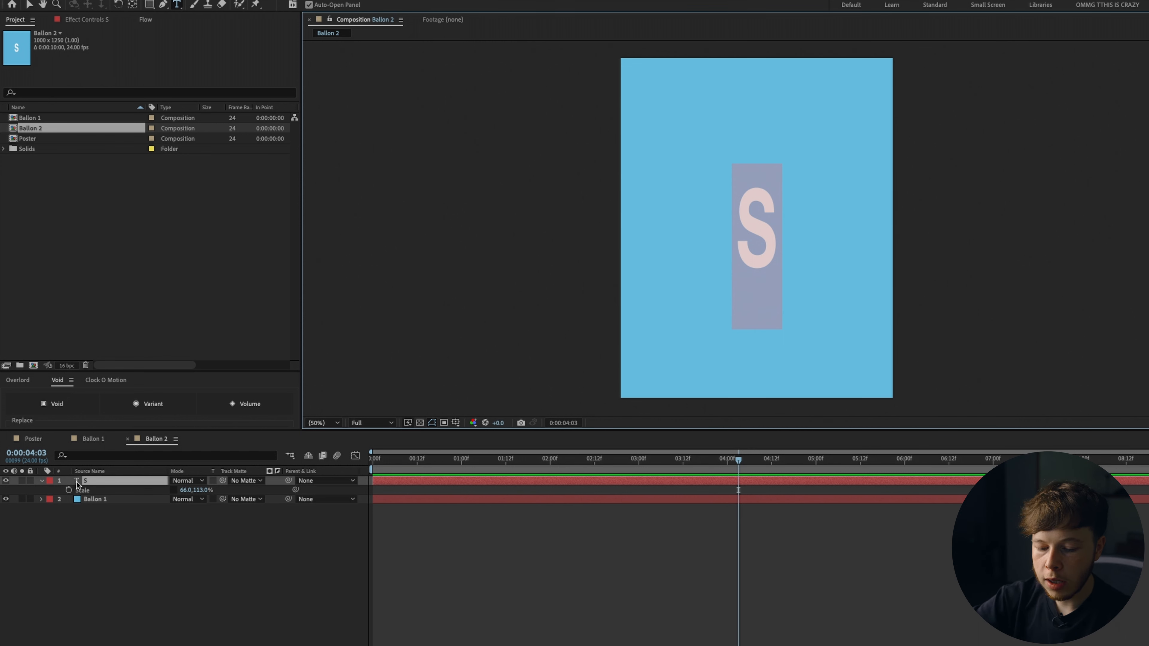
{"action": "type", "text": "U"}
{"action": "left_click", "coordinate": [86, 479]}
{"action": "key", "text": "Caps_Lock"}
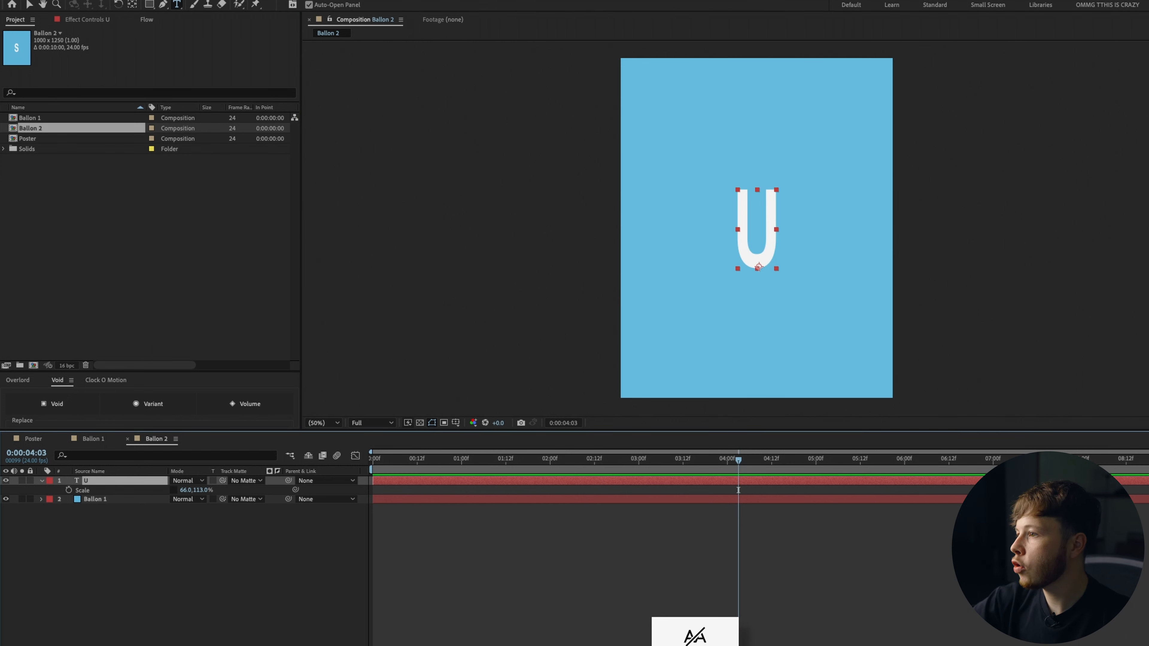
Recolour the balloon solid to orange E0AF6A, creating it as a new solid for this layer.
{"action": "left_click", "coordinate": [105, 499]}
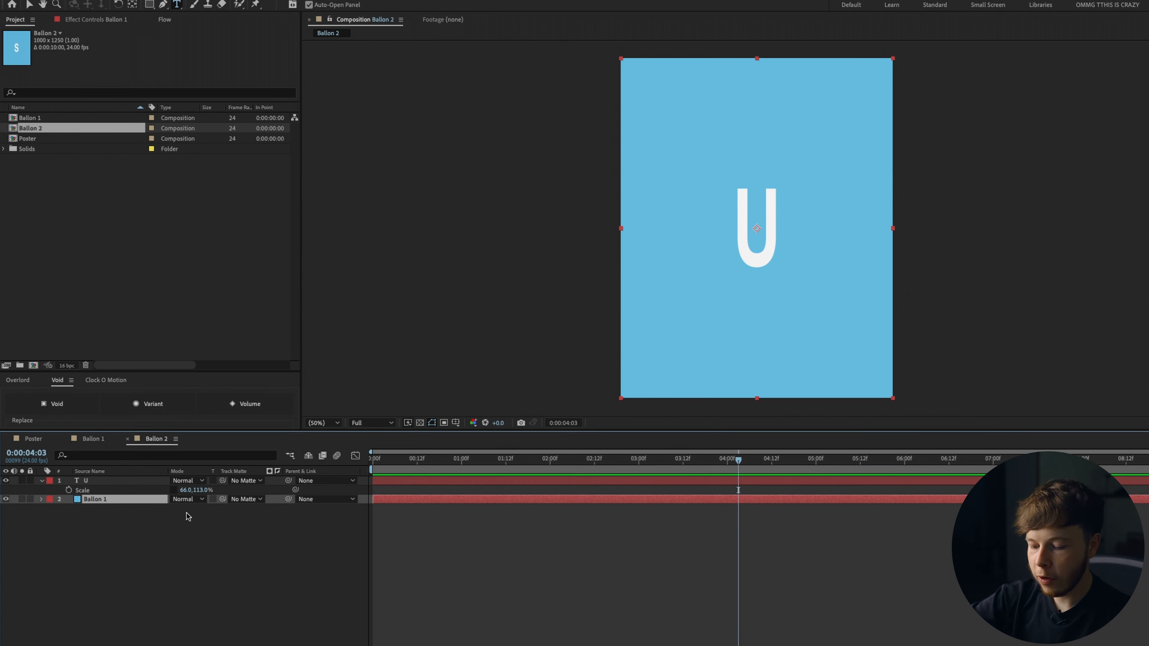
{"action": "key", "text": "super+shift+y"}
{"action": "left_click", "coordinate": [384, 269]}
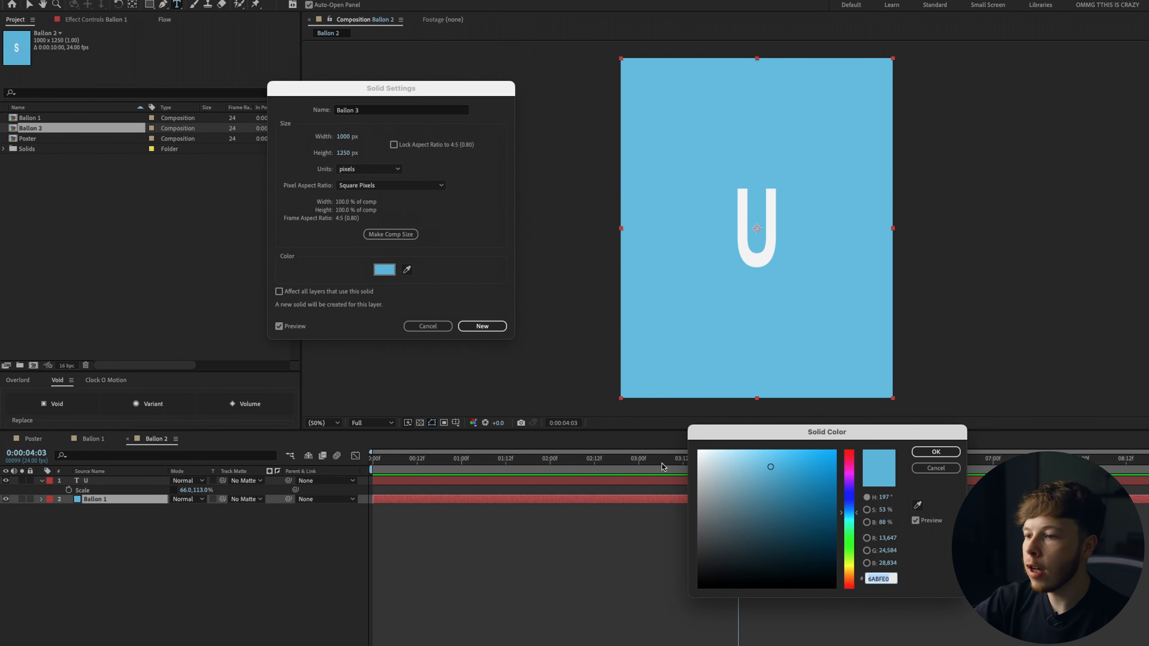
{"action": "left_click_drag", "start_coordinate": [851, 522], "coordinate": [850, 576]}
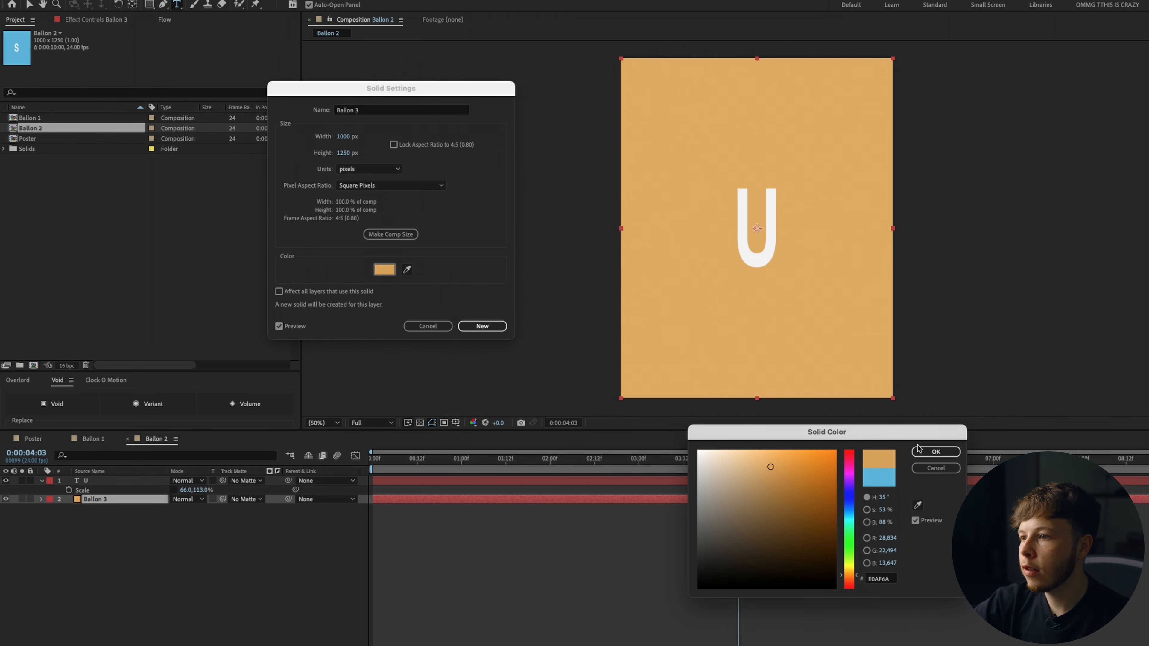
{"action": "left_click", "coordinate": [918, 454]}
{"action": "left_click", "coordinate": [482, 326]}
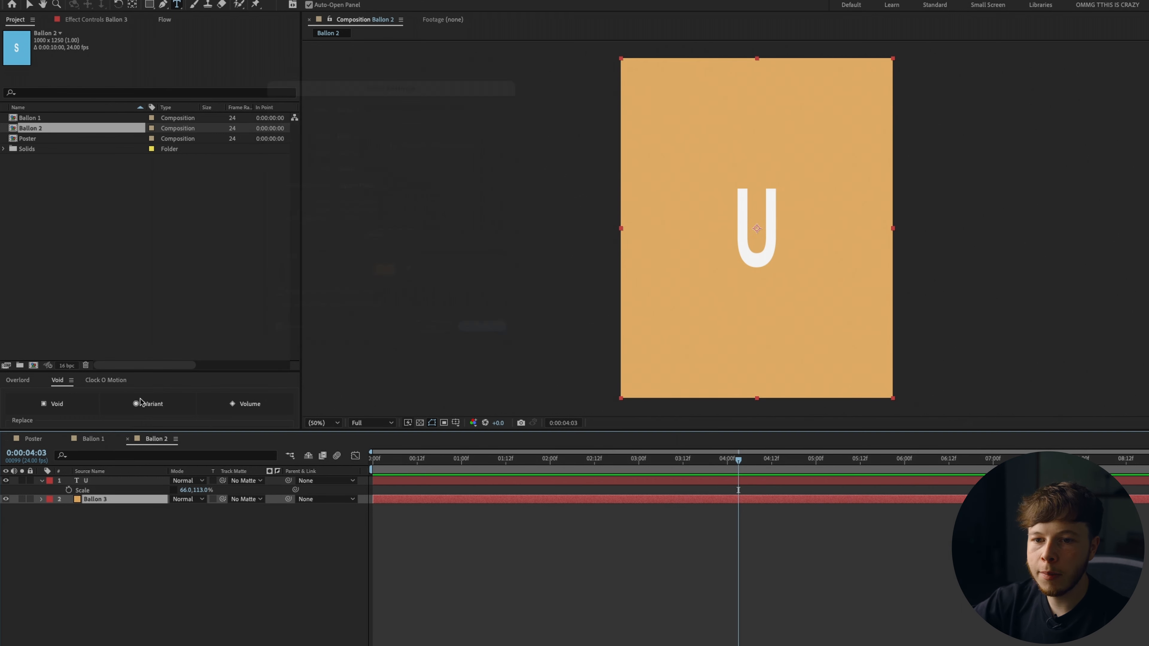
Add the Ballon 2 composition into the Poster composition.
{"action": "left_click", "coordinate": [33, 439]}
{"action": "left_click_drag", "start_coordinate": [26, 131], "coordinate": [124, 479]}
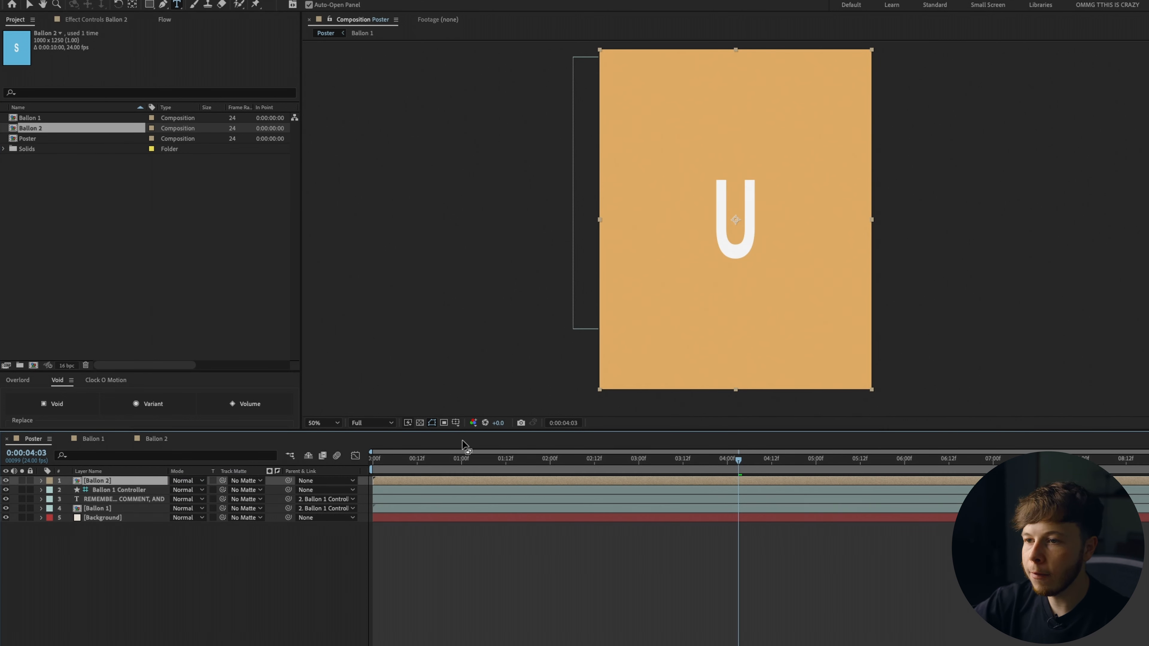
Copy the CC Sphere effect from the Ballon 1 layer onto the Ballon 2 layer.
{"action": "left_click", "coordinate": [105, 509]}
{"action": "left_click", "coordinate": [85, 21]}
{"action": "left_click", "coordinate": [35, 43]}
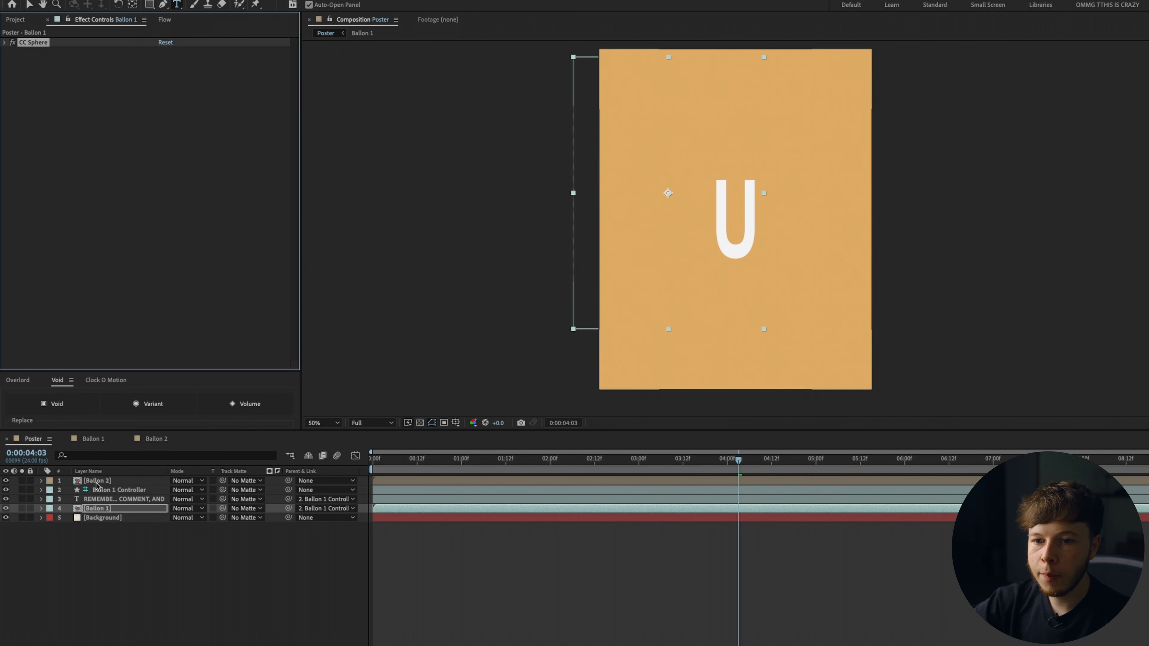
Duplicate the string text layer, move it to the top, and position it under the U balloon.
{"action": "left_click", "coordinate": [98, 497]}
{"action": "key", "text": "ctrl+d"}
{"action": "left_click_drag", "start_coordinate": [99, 499], "coordinate": [96, 480]}
{"action": "left_click", "coordinate": [325, 481]}
{"action": "left_click", "coordinate": [337, 484]}
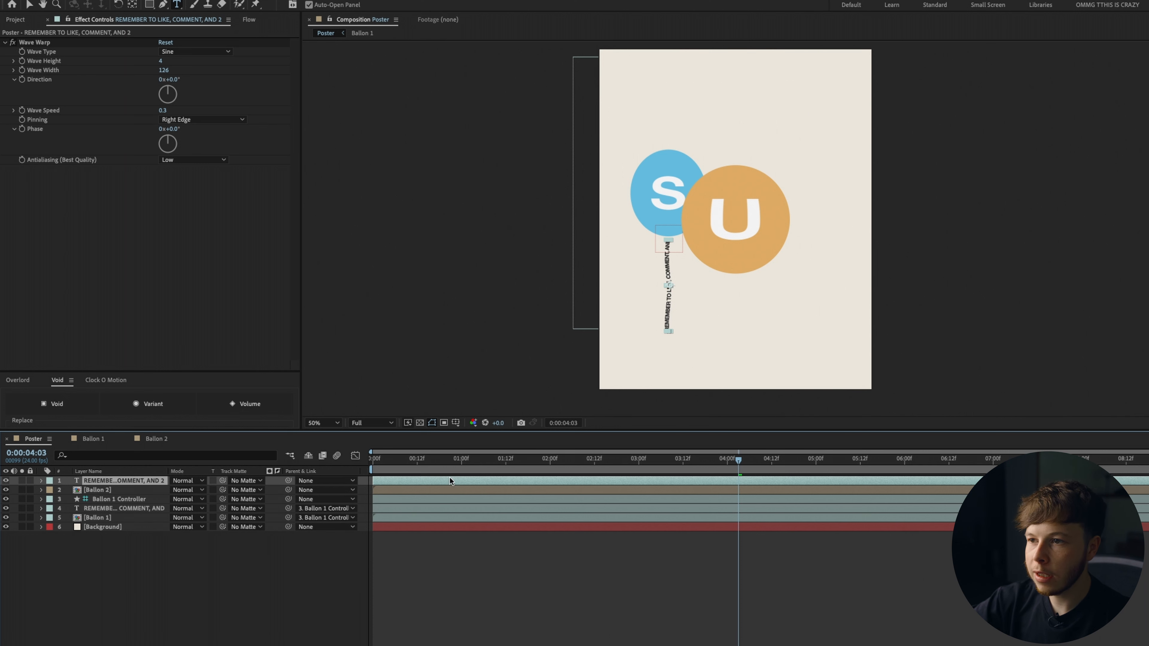
{"action": "left_click_drag", "start_coordinate": [668, 285], "coordinate": [736, 324]}
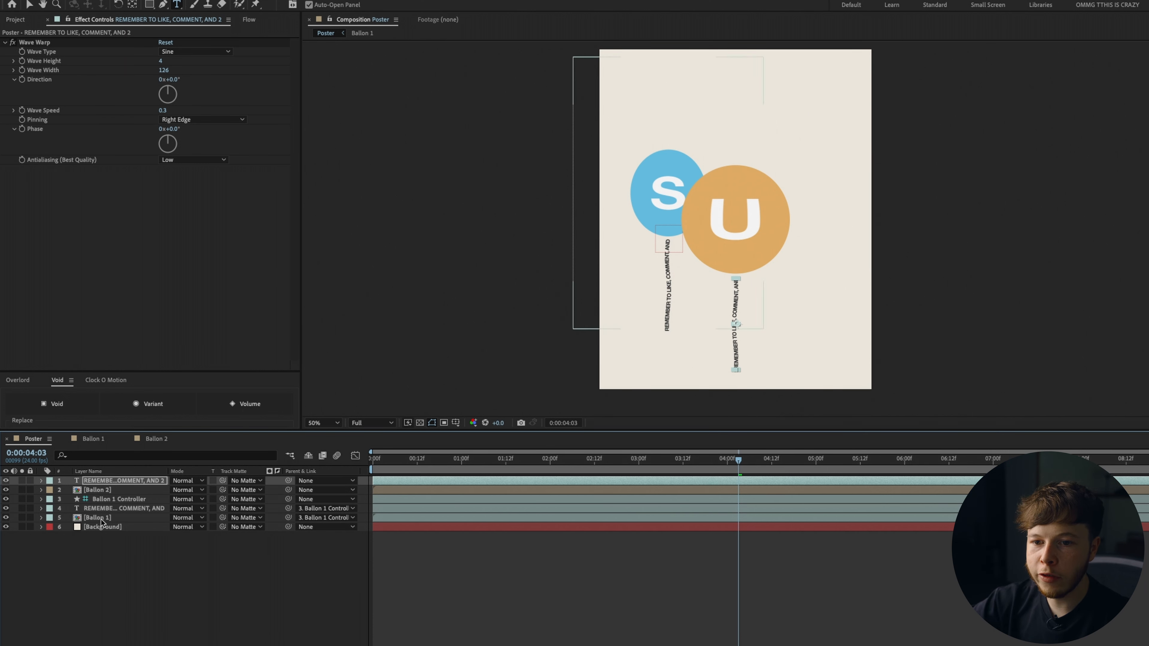
Link the Ballon 2 layer's scale to the Ballon 1 layer's scale with an expression.
{"action": "left_click", "coordinate": [102, 519]}
{"action": "key", "text": "s"}
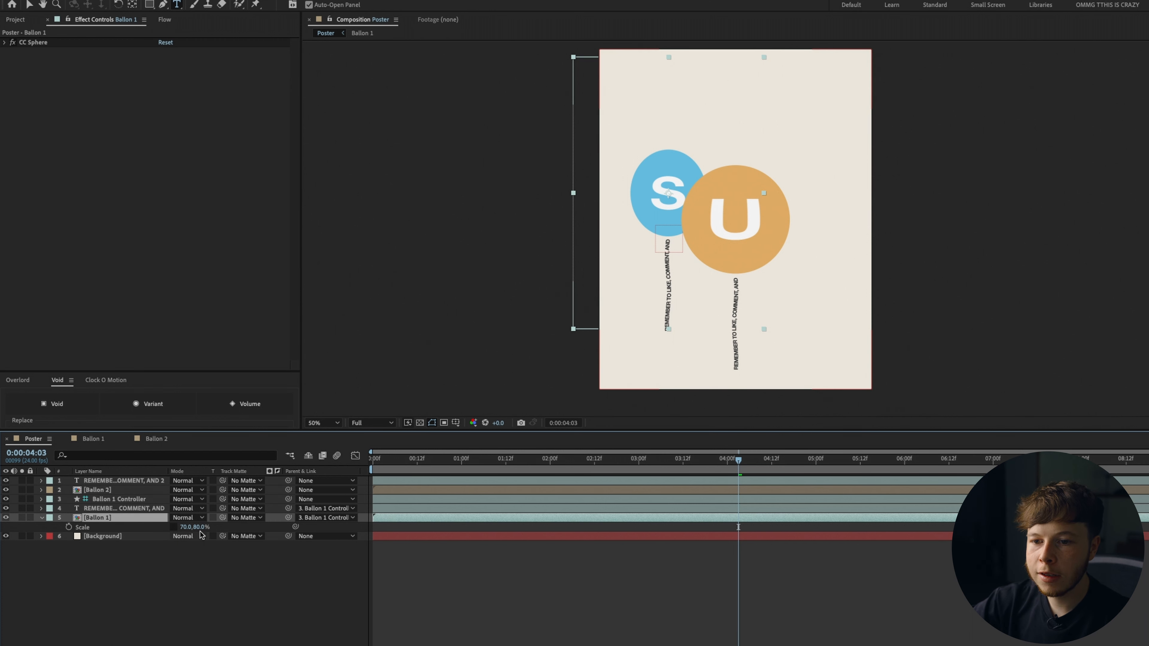
{"action": "left_click", "coordinate": [110, 481]}
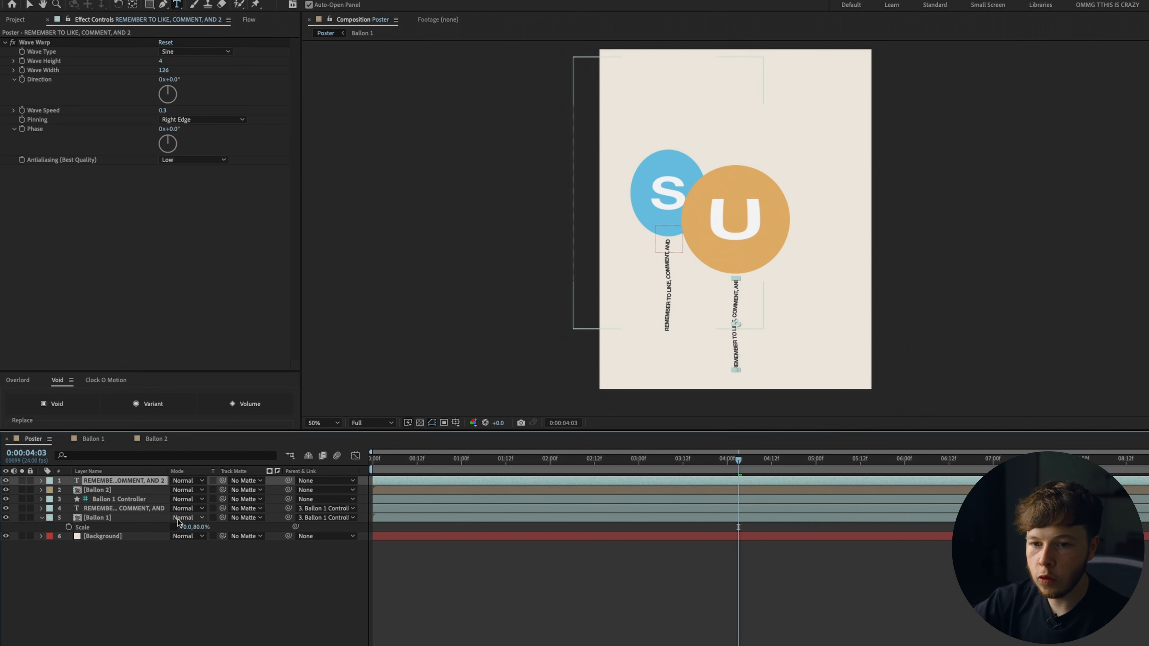
{"action": "left_click", "coordinate": [107, 490]}
{"action": "key", "text": "s"}
{"action": "left_click_drag", "start_coordinate": [295, 499], "coordinate": [103, 540]}
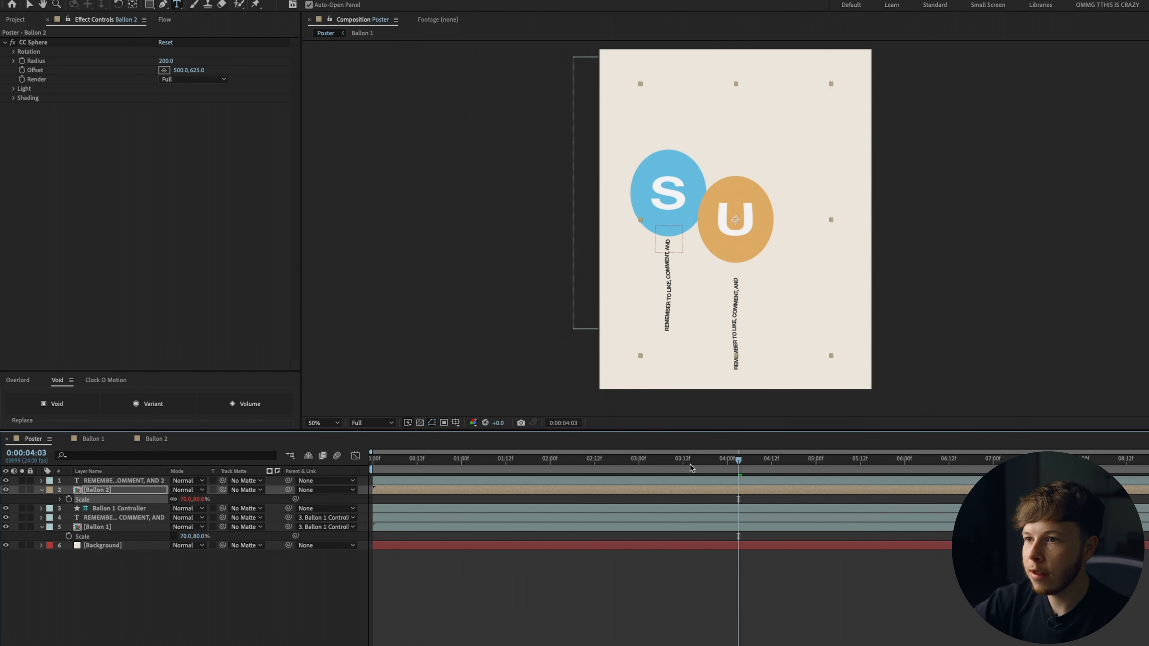
Create a Void controller for the U balloon and its string text layer.
{"action": "left_click", "coordinate": [91, 481]}
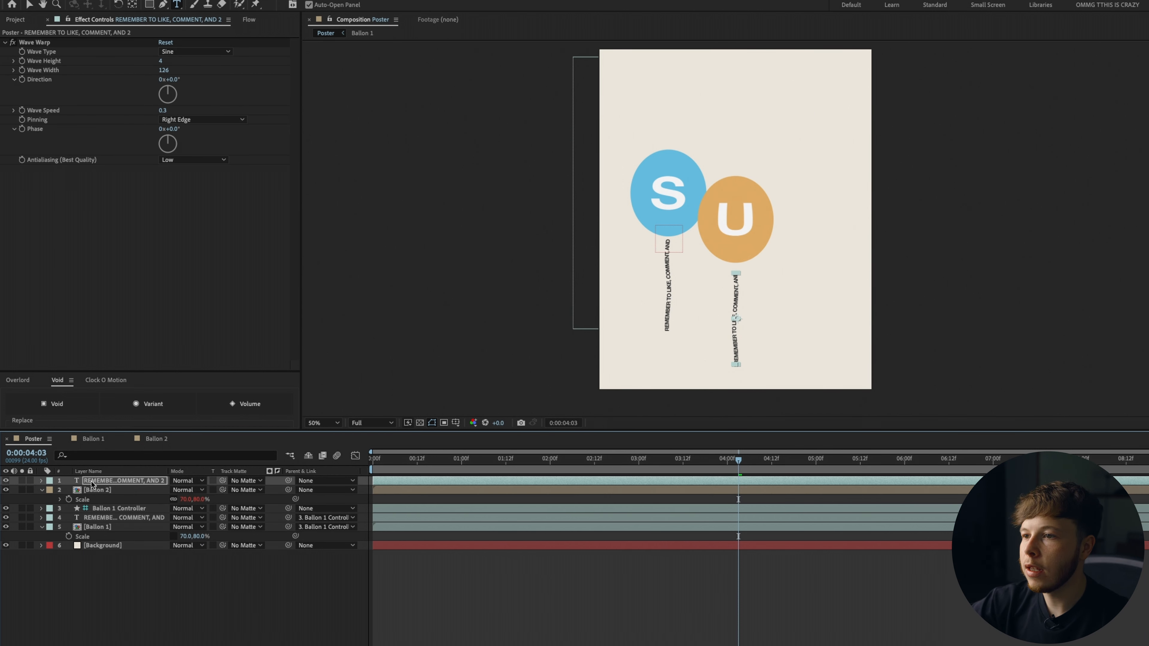
{"action": "mouse_move", "coordinate": [706, 463]}
{"action": "left_mouse_down"}
{"action": "mouse_move", "coordinate": [590, 463]}
{"action": "mouse_move", "coordinate": [698, 463]}
{"action": "mouse_move", "coordinate": [588, 478]}
{"action": "mouse_move", "coordinate": [689, 479]}
{"action": "left_mouse_up"}
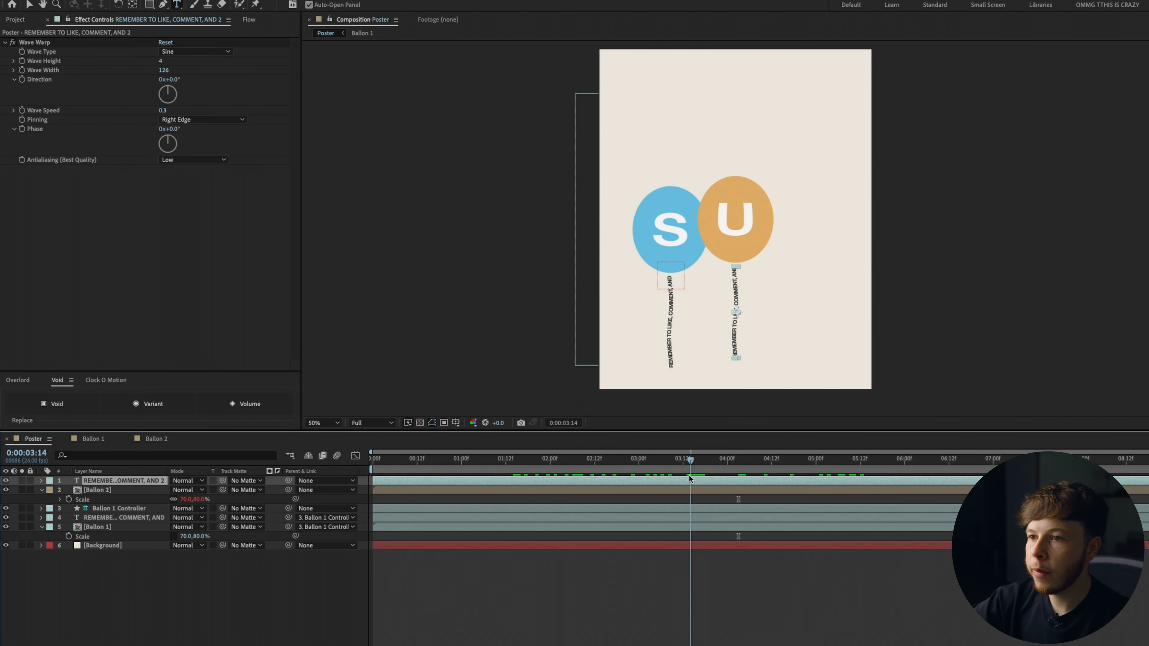
{"action": "left_click", "coordinate": [113, 491]}
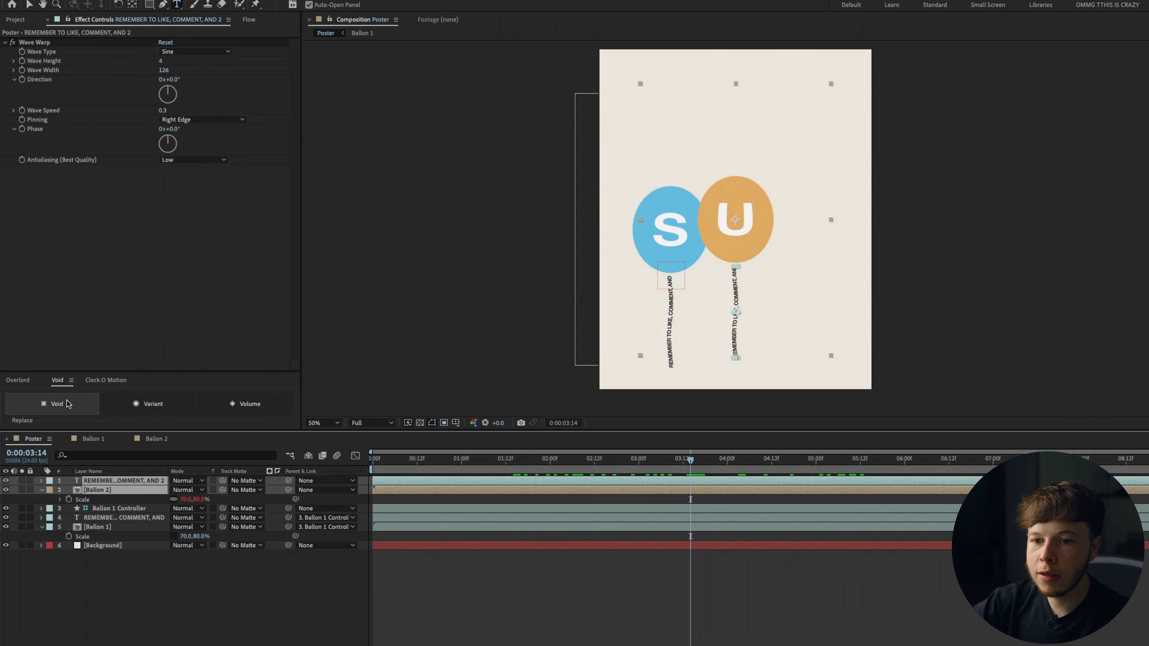
{"action": "left_click", "coordinate": [57, 404]}
{"action": "key", "text": "p"}
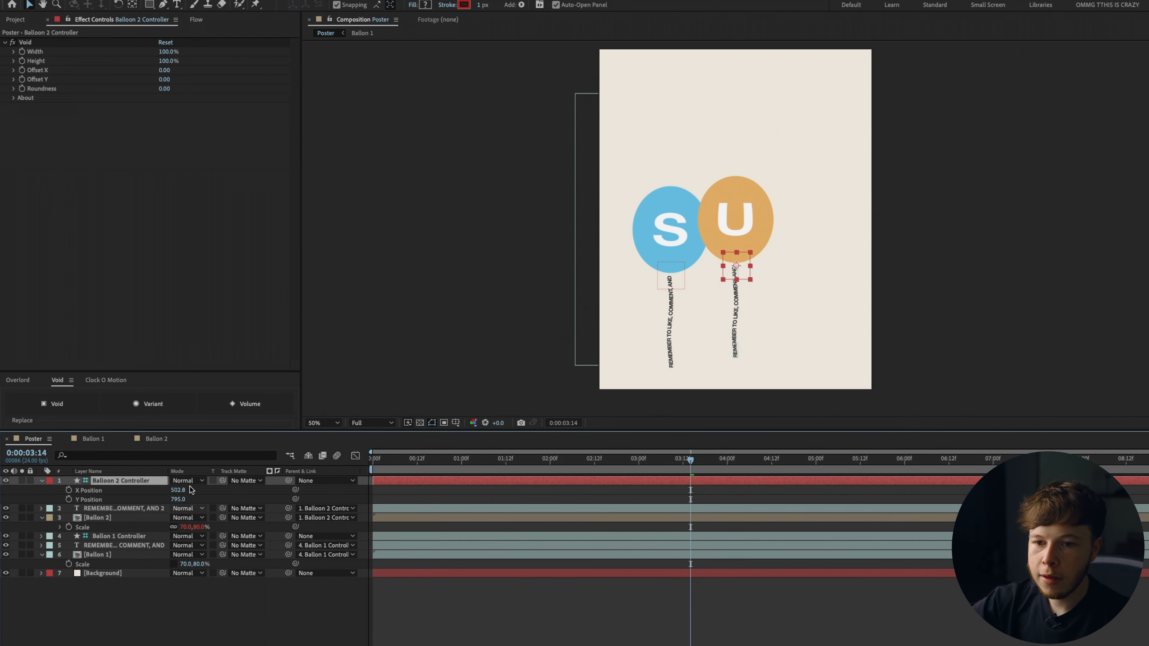
Turn off Separate Dimensions on the controller's position.
{"action": "left_click", "coordinate": [124, 498]}
{"action": "left_click", "coordinate": [119, 492], "text": "shift"}
{"action": "right_click", "coordinate": [120, 494]}
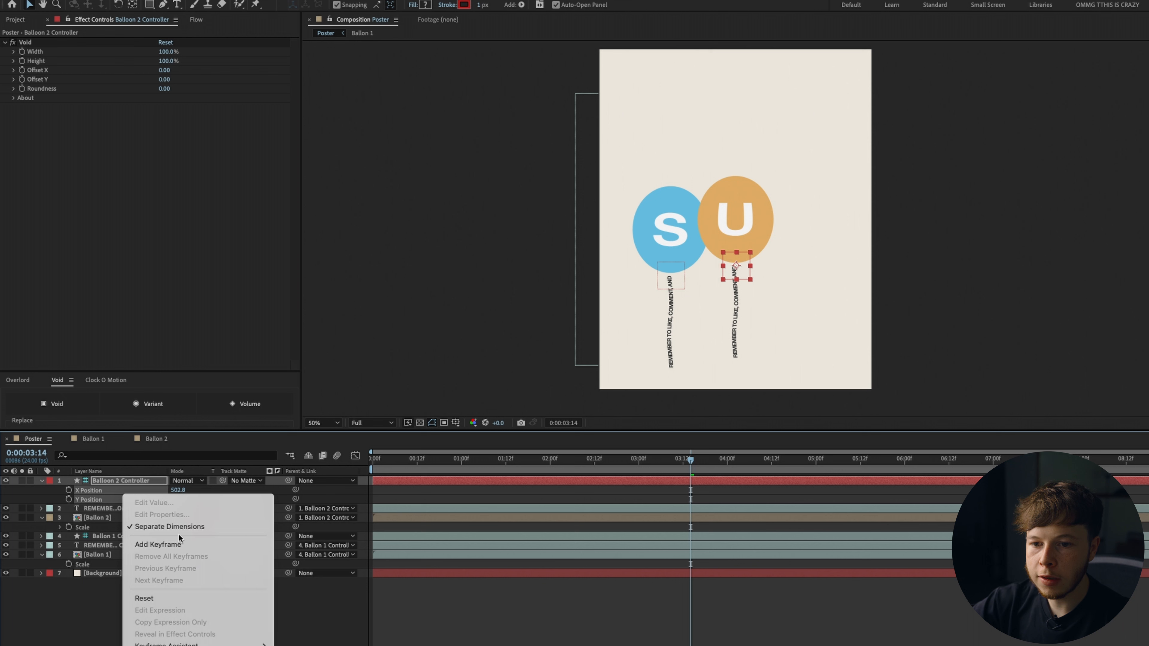
{"action": "left_click", "coordinate": [195, 525]}
Keyframe the controller's starting position at about 394.8, 1648, below the poster.
{"action": "key", "text": "Home"}
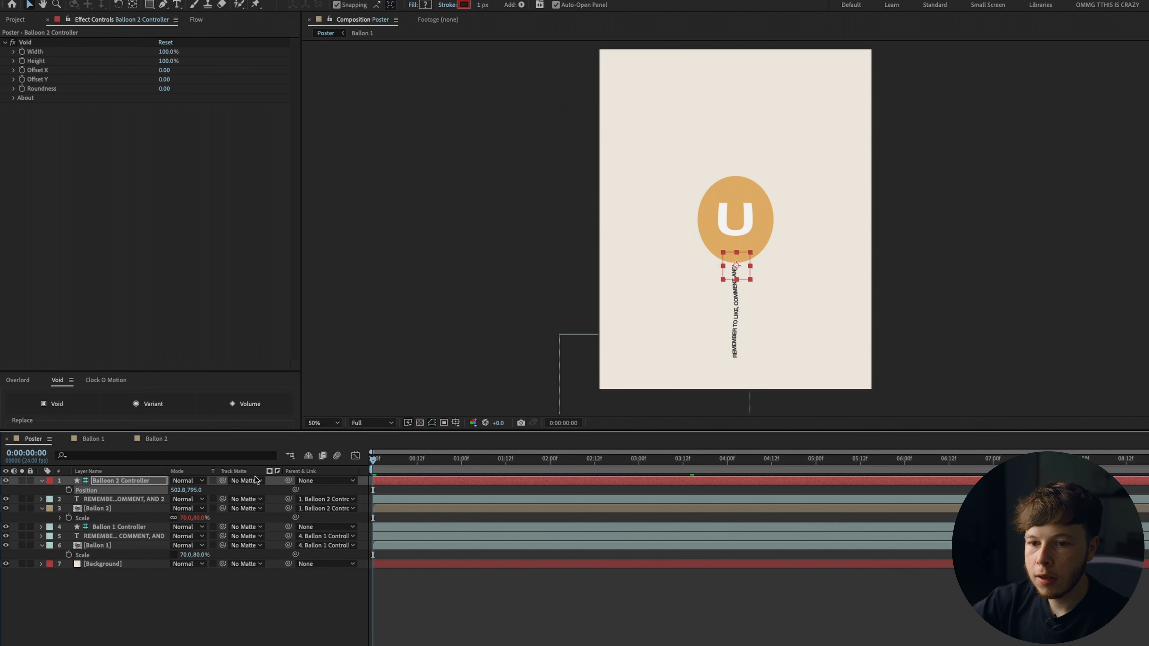
{"action": "left_click", "coordinate": [68, 489]}
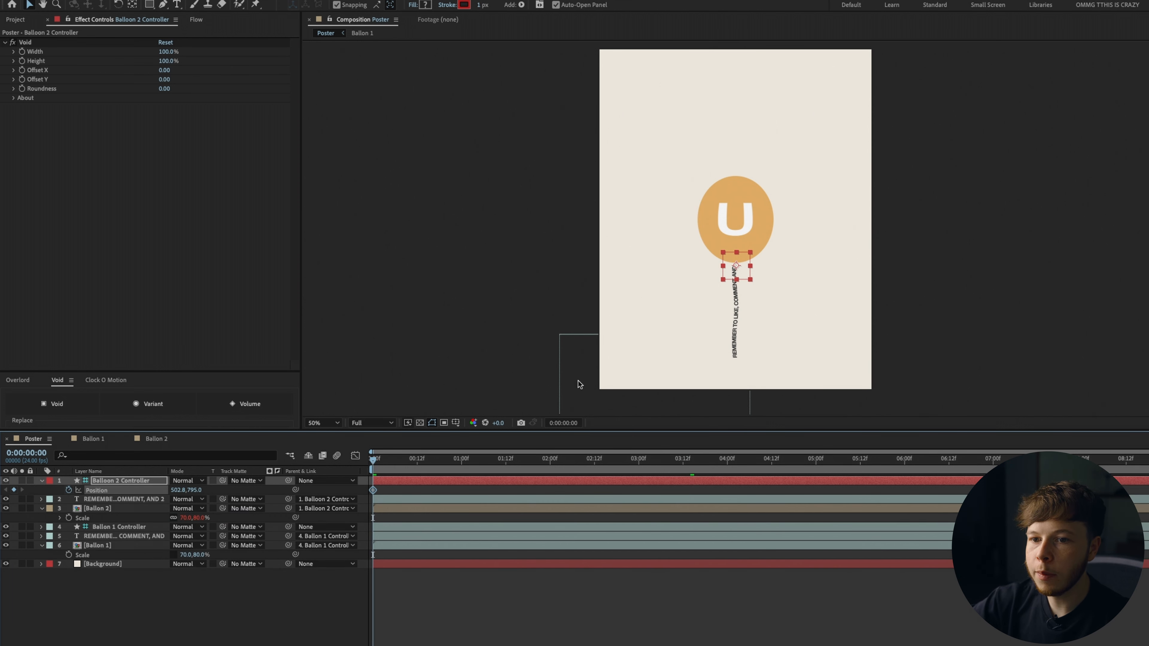
{"action": "scroll", "coordinate": [593, 376], "scroll_direction": "down", "scroll_amount": 2}
{"action": "left_click_drag", "start_coordinate": [291, 492], "coordinate": [661, 498]}
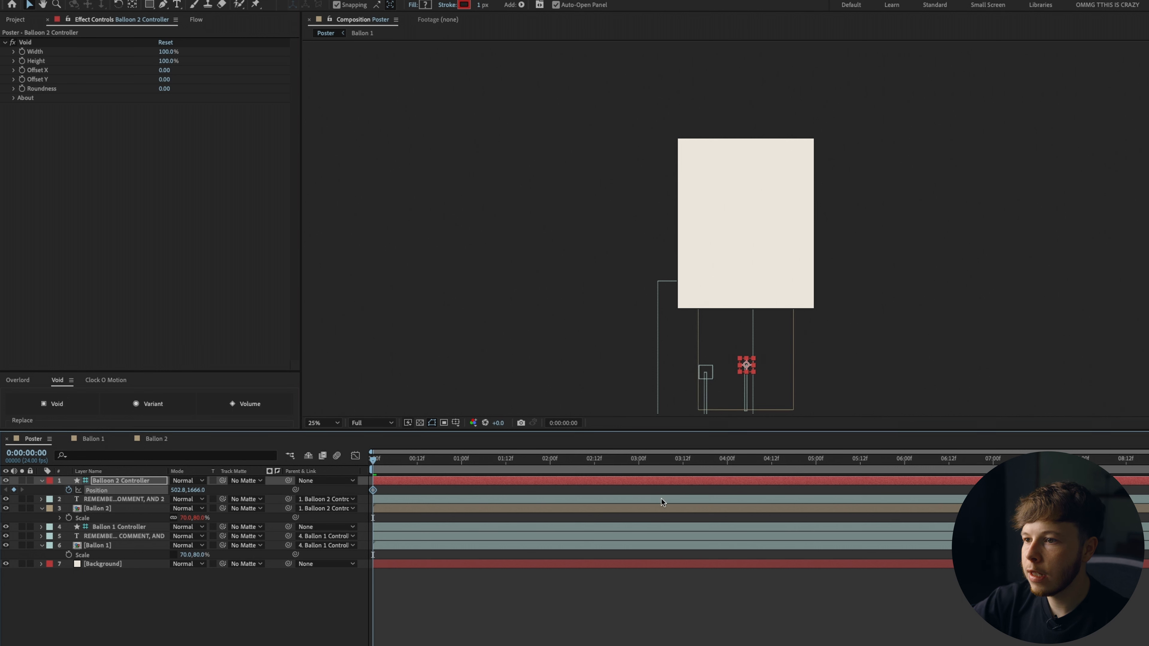
{"action": "left_click_drag", "start_coordinate": [190, 510], "coordinate": [301, 494]}
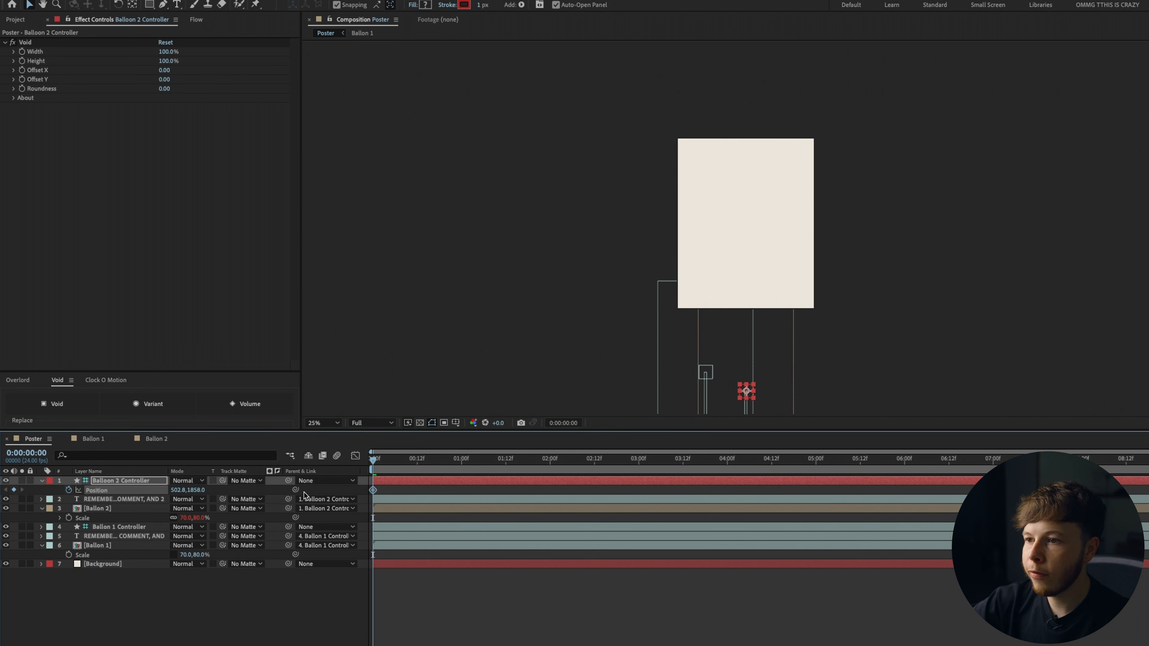
{"action": "left_click_drag", "start_coordinate": [174, 490], "coordinate": [78, 499]}
{"action": "left_click_drag", "start_coordinate": [177, 490], "coordinate": [171, 498]}
Add position keyframes around 3:14 and 5:15 raising the U balloon to about 397.9, 412.8.
{"action": "left_click_drag", "start_coordinate": [379, 462], "coordinate": [1147, 484]}
{"action": "left_click_drag", "start_coordinate": [195, 490], "coordinate": [5, 603]}
{"action": "left_click_drag", "start_coordinate": [751, 460], "coordinate": [690, 471]}
{"action": "left_click_drag", "start_coordinate": [194, 493], "coordinate": [296, 491]}
{"action": "left_click_drag", "start_coordinate": [178, 493], "coordinate": [223, 495]}
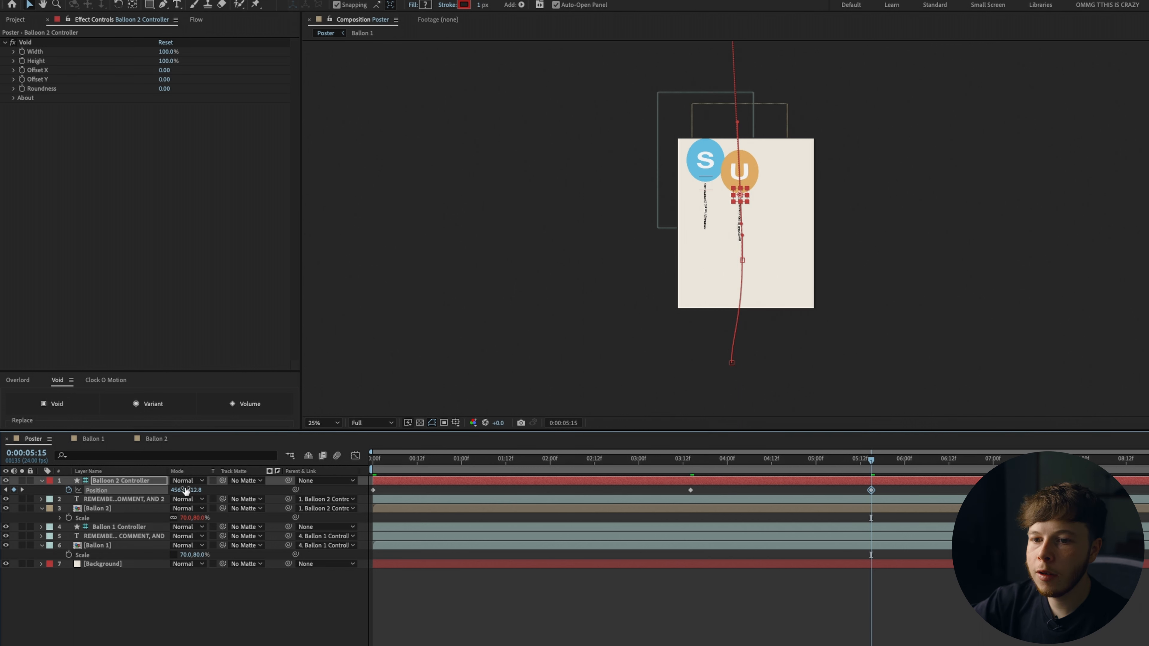
{"action": "left_click_drag", "start_coordinate": [174, 490], "coordinate": [140, 490]}
{"action": "left_click", "coordinate": [96, 492]}
Set the position keyframes' temporal interpolation to Continuous Bezier.
{"action": "right_click", "coordinate": [373, 491]}
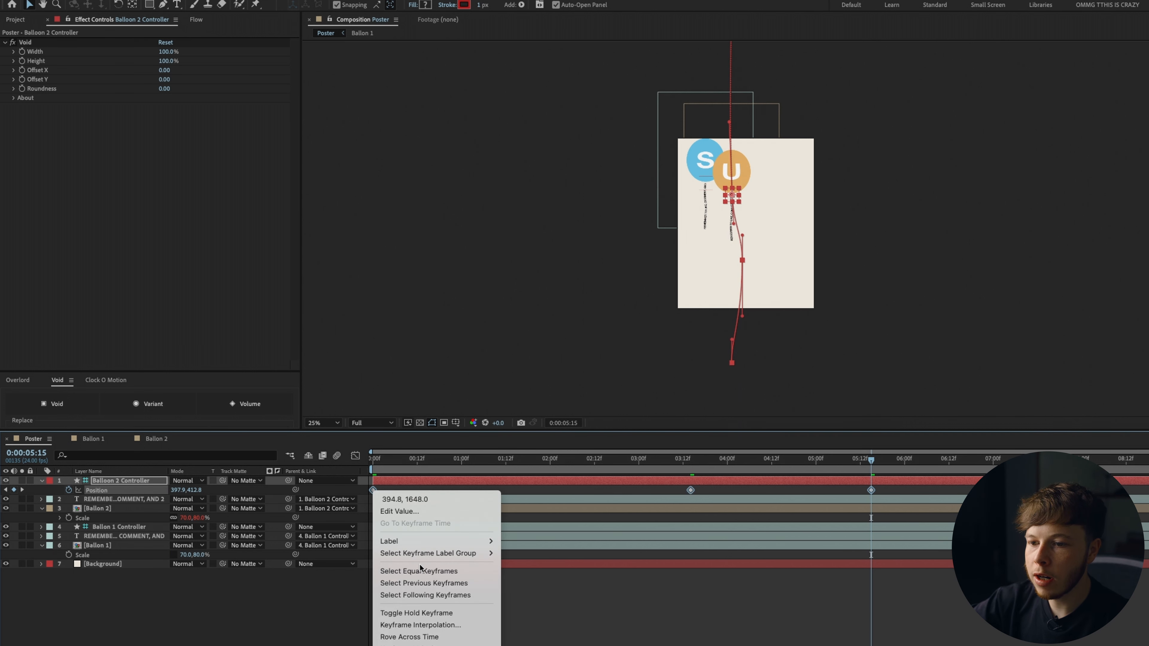
{"action": "left_click", "coordinate": [400, 623]}
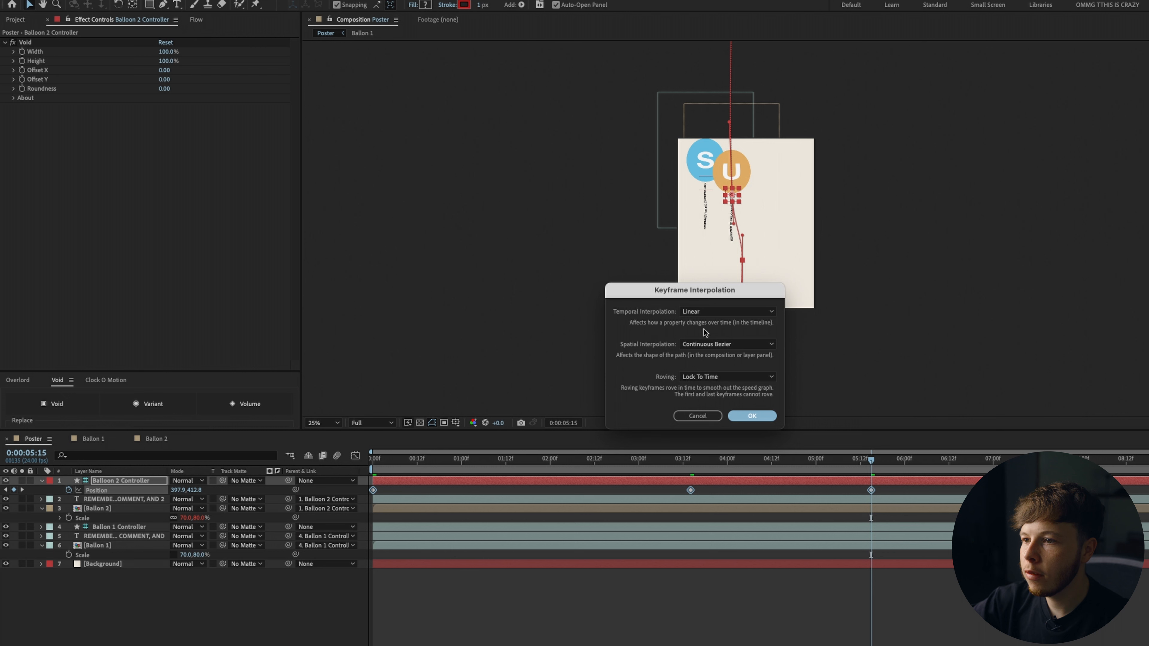
{"action": "left_click", "coordinate": [718, 312]}
{"action": "left_click", "coordinate": [709, 360]}
{"action": "left_click", "coordinate": [752, 416]}
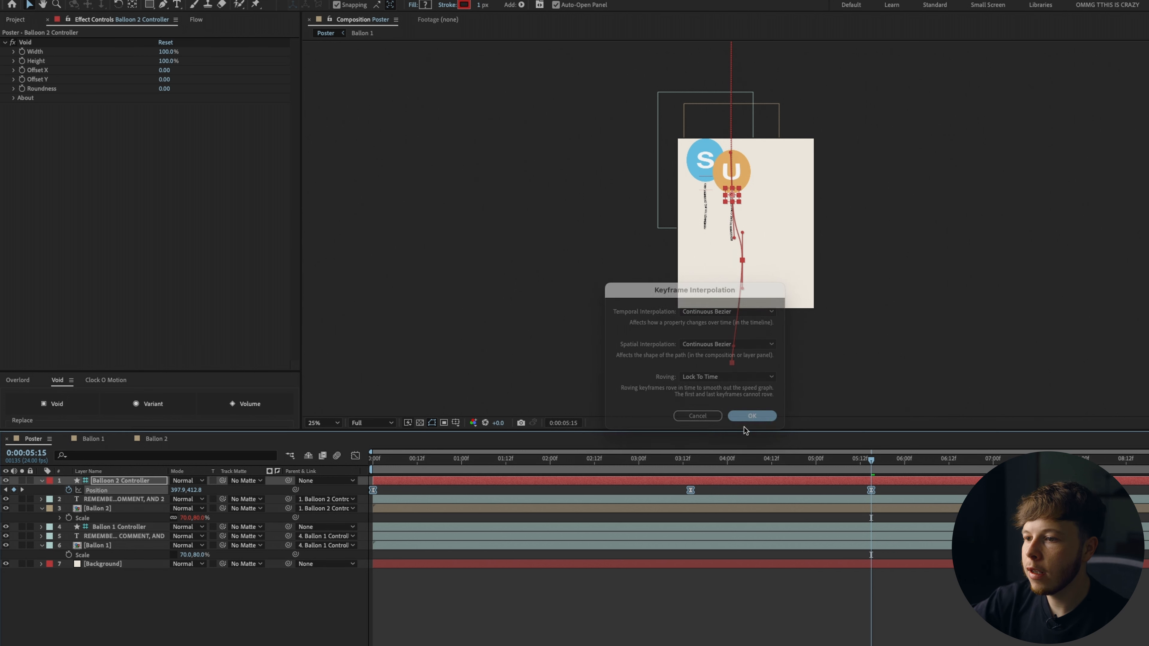
Preview the finished animation of all the balloons from the start.
{"action": "left_click", "coordinate": [762, 602]}
{"action": "key", "text": "Home"}
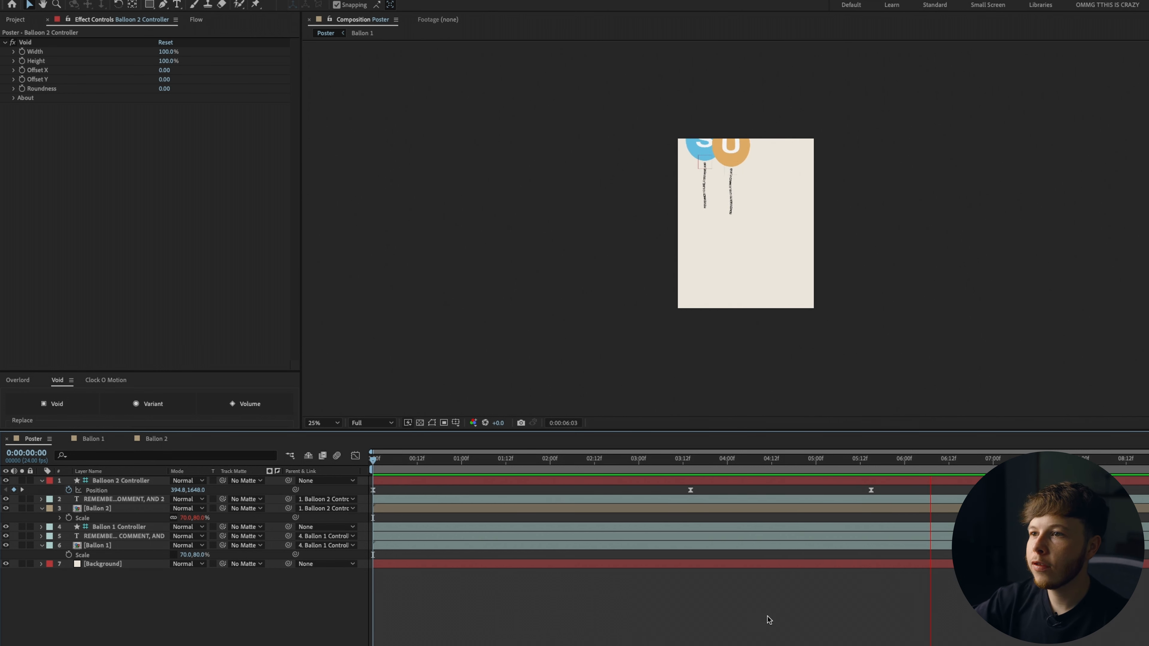
{"action": "left_click", "coordinate": [837, 460]}
{"action": "left_click_drag", "start_coordinate": [863, 508], "coordinate": [808, 476]}
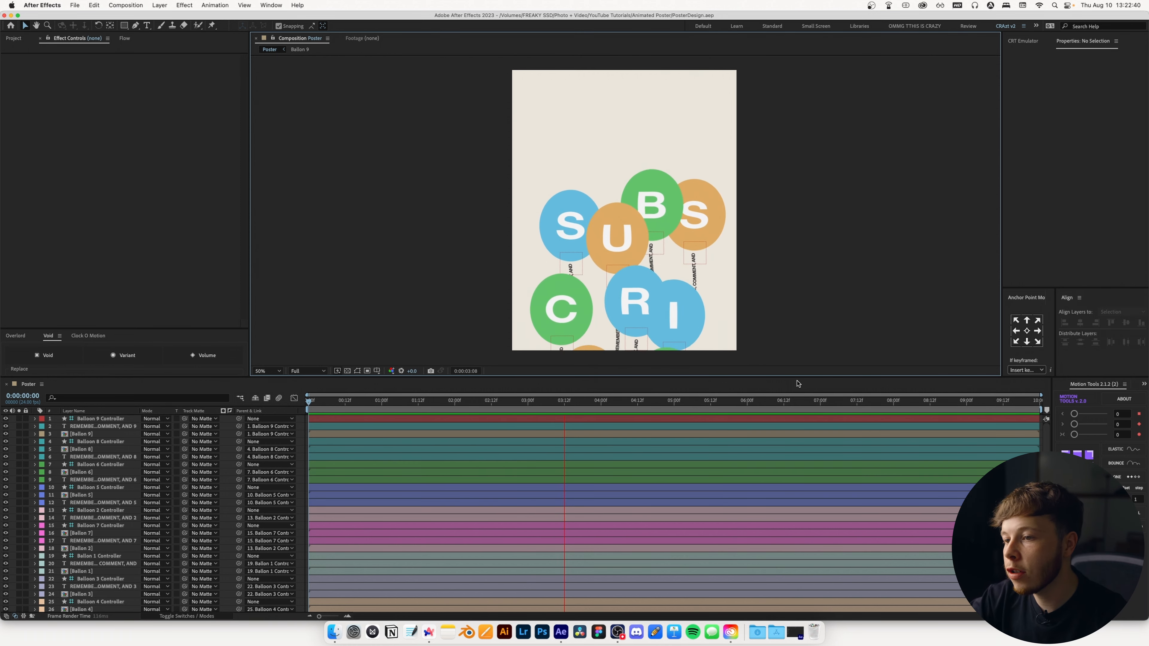
{"action": "key", "text": "space"}
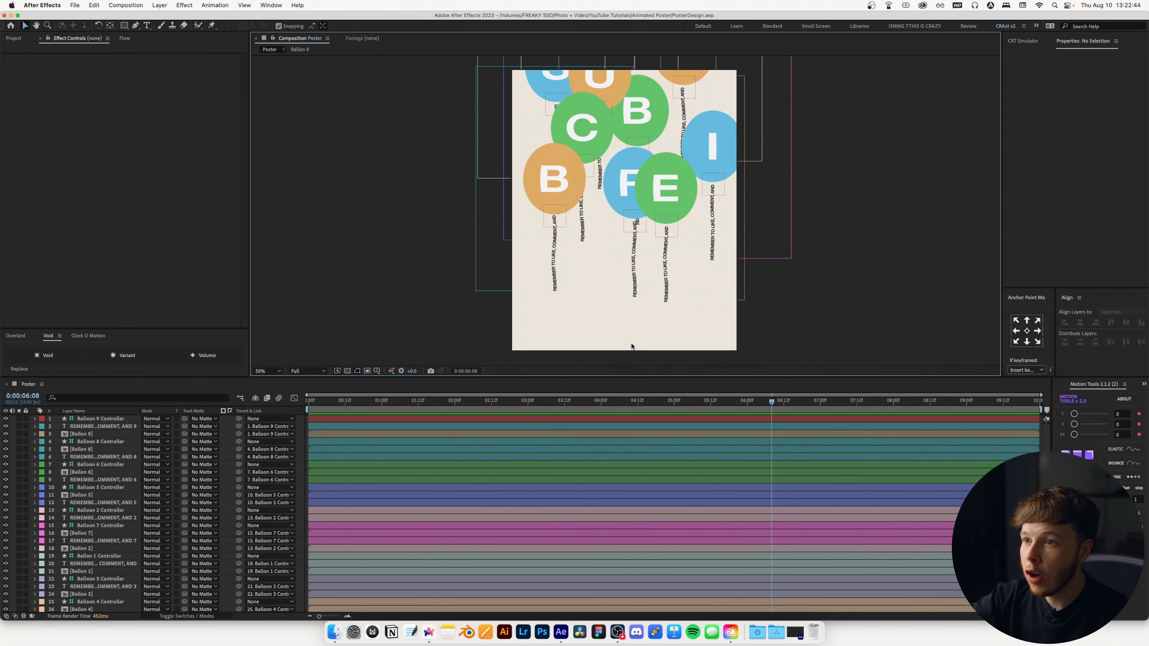
Select all balloon, string and controller layers and precompose them as Balloons.
{"action": "left_click", "coordinate": [90, 419]}
{"action": "scroll", "coordinate": [90, 424], "scroll_direction": "down", "scroll_amount": 1}
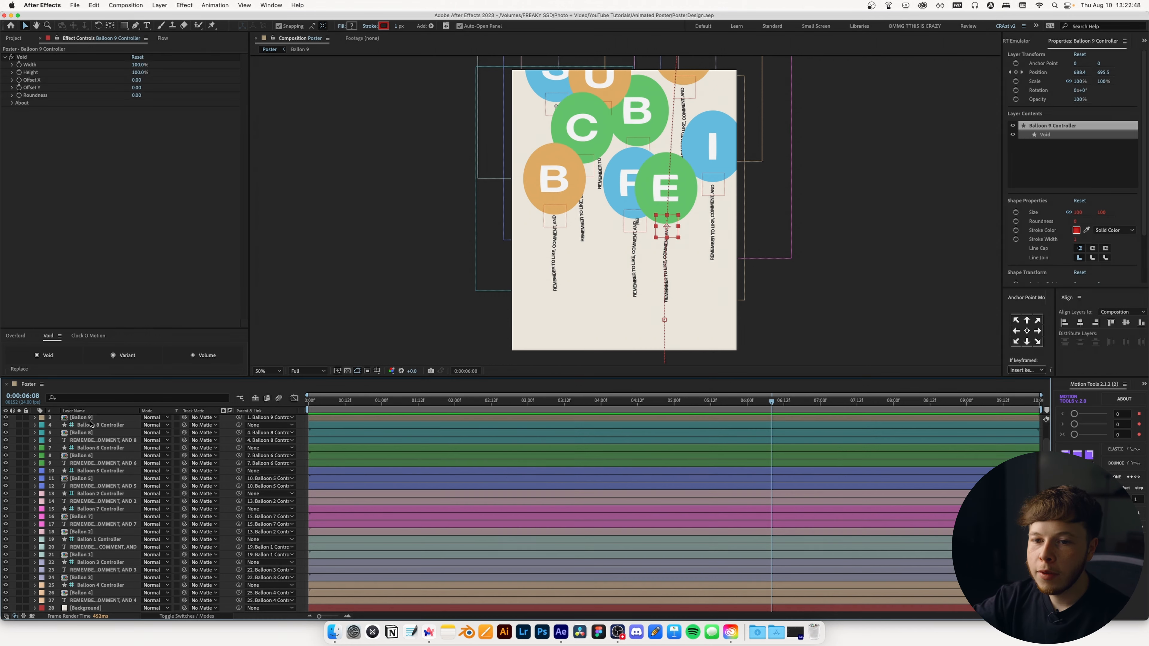
{"action": "left_click", "coordinate": [68, 601], "text": "shift"}
{"action": "key", "text": "super+shift+c"}
{"action": "type", "text": "Balloo"}
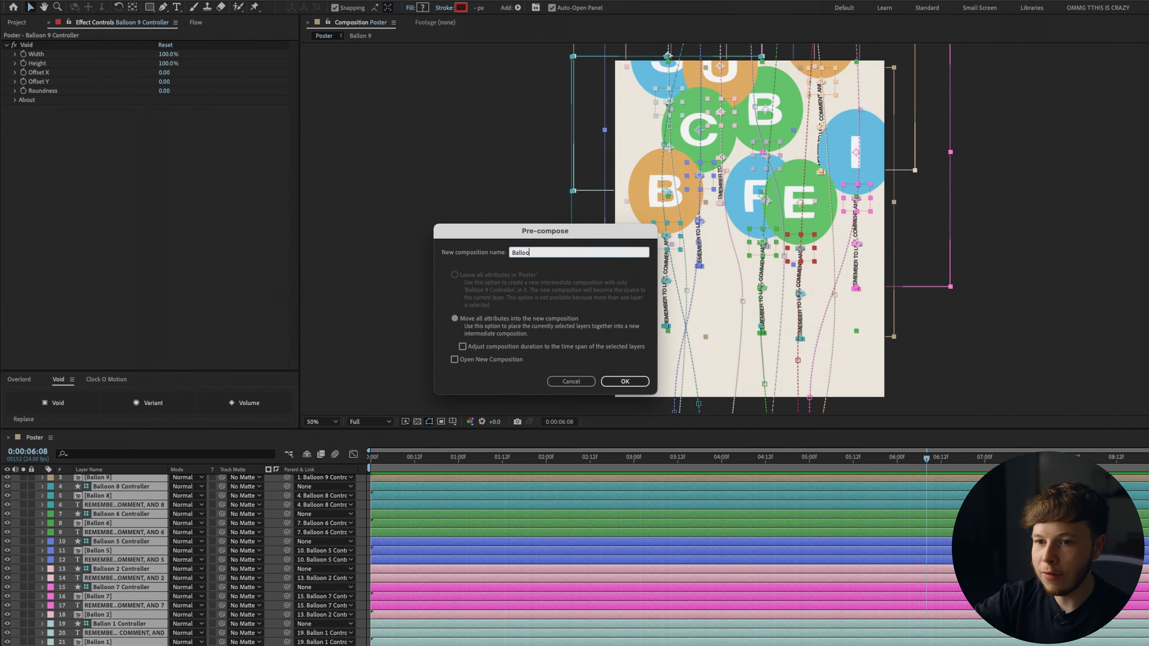
{"action": "type", "text": "ns"}
{"action": "key", "text": "Return"}
Duplicate the Balloons composition, add the copy to the Poster timeline and open it.
{"action": "left_click", "coordinate": [15, 24]}
{"action": "left_click", "coordinate": [53, 222]}
{"action": "left_click", "coordinate": [58, 213]}
{"action": "key", "text": "super+d"}
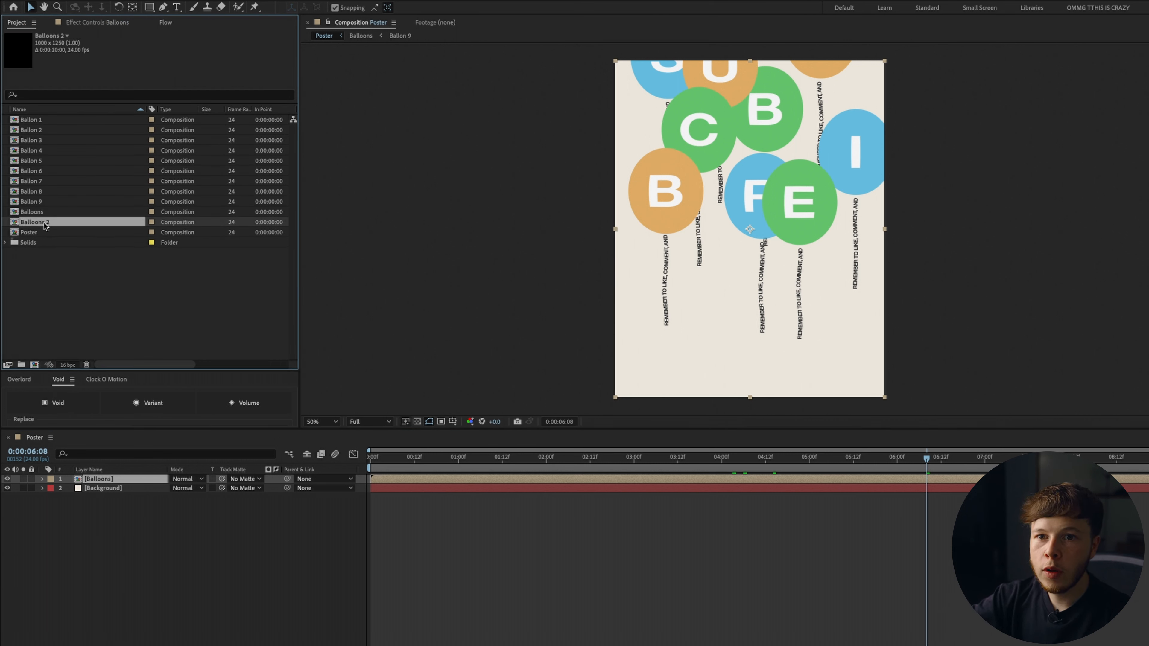
{"action": "left_click_drag", "start_coordinate": [44, 225], "coordinate": [110, 483]}
{"action": "double_click", "coordinate": [102, 488]}
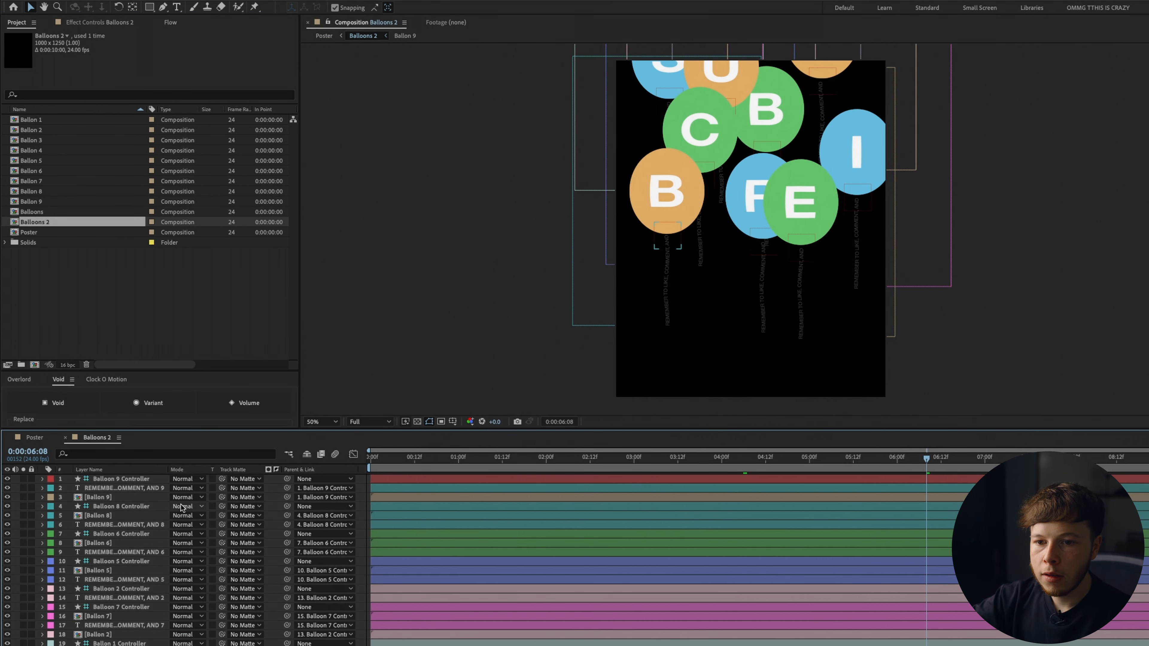
Rename the duplicated composition to Balloons Shadow.
{"action": "key", "text": "super+k"}
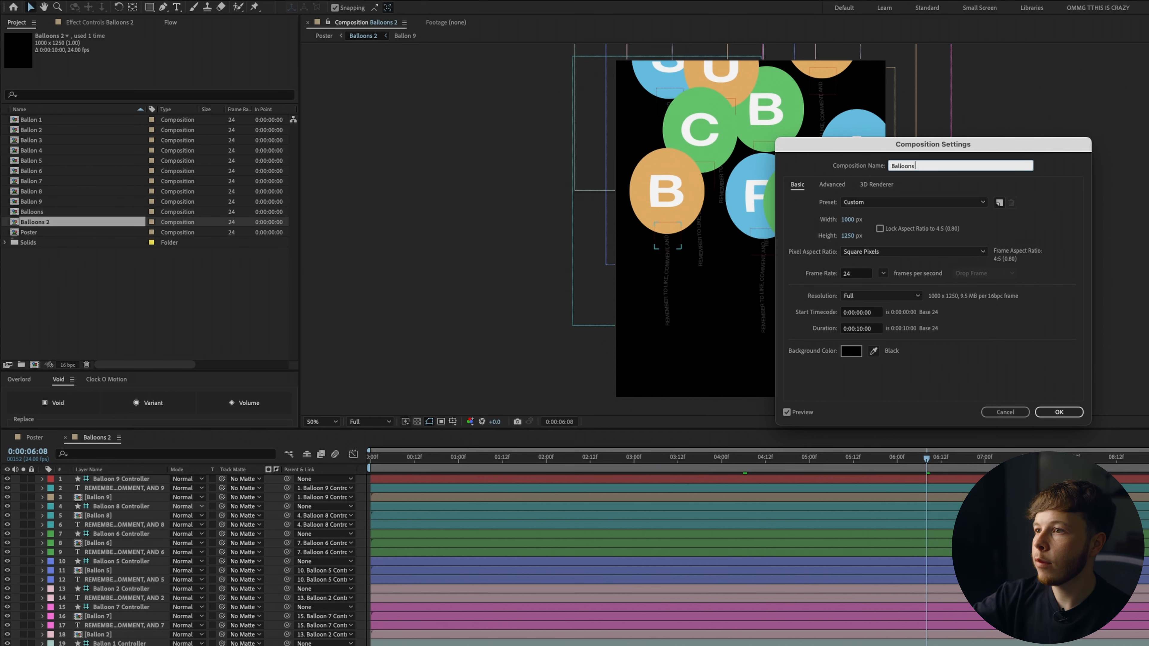
{"action": "key", "text": "Return"}
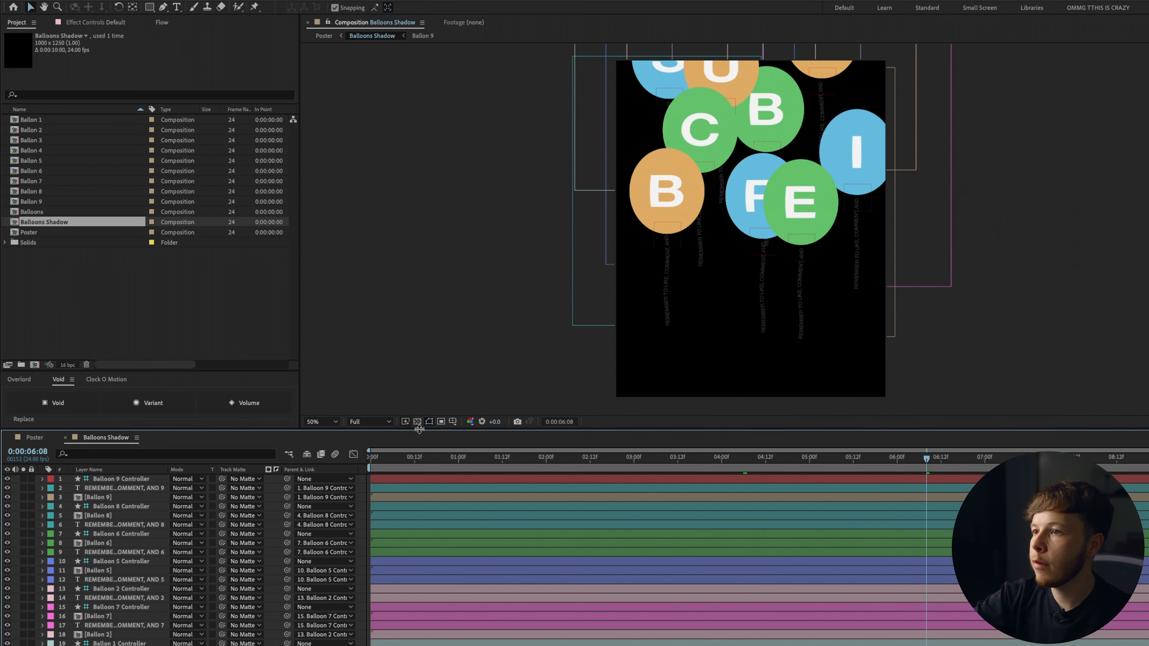
Apply a Drop Shadow to a balloon layer in Balloons Shadow and set opacity 37%, distance 35 and softness 39.
{"action": "left_click", "coordinate": [417, 421]}
{"action": "left_click", "coordinate": [120, 488]}
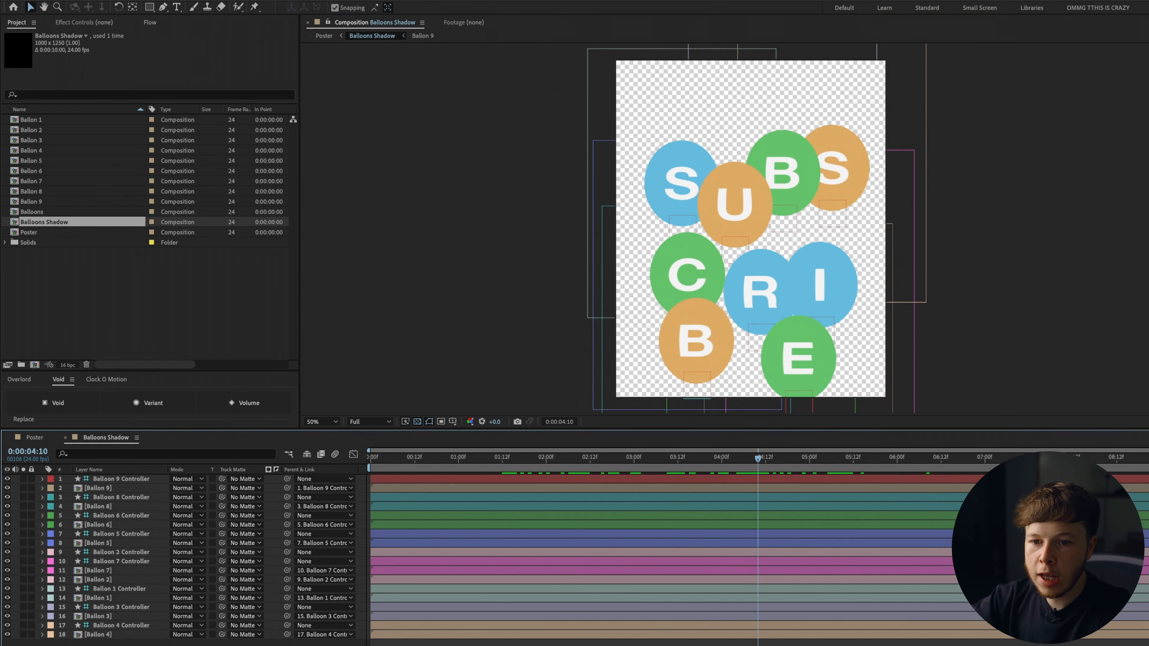
{"action": "left_click", "coordinate": [105, 638]}
{"action": "key", "text": "ctrl+space"}
{"action": "type", "text": "drop"}
{"action": "left_click", "coordinate": [97, 506]}
{"action": "left_click", "coordinate": [99, 524]}
{"action": "key", "text": "ctrl+space"}
{"action": "type", "text": "dr"}
{"action": "left_click", "coordinate": [108, 527]}
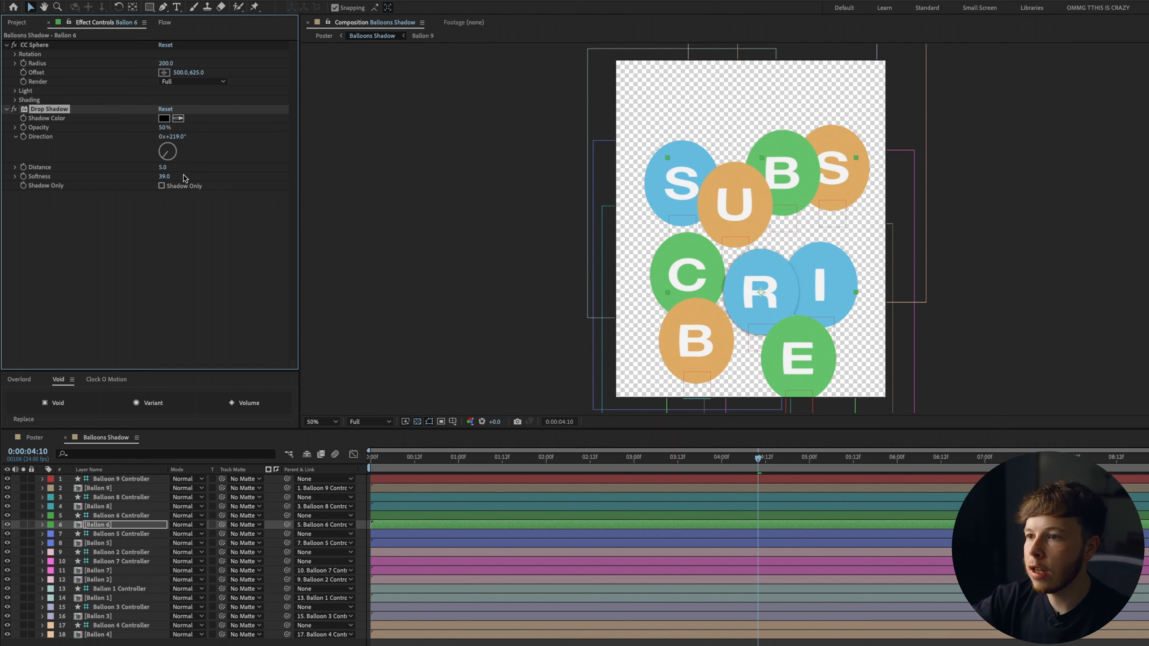
{"action": "left_click_drag", "start_coordinate": [163, 170], "coordinate": [177, 172]}
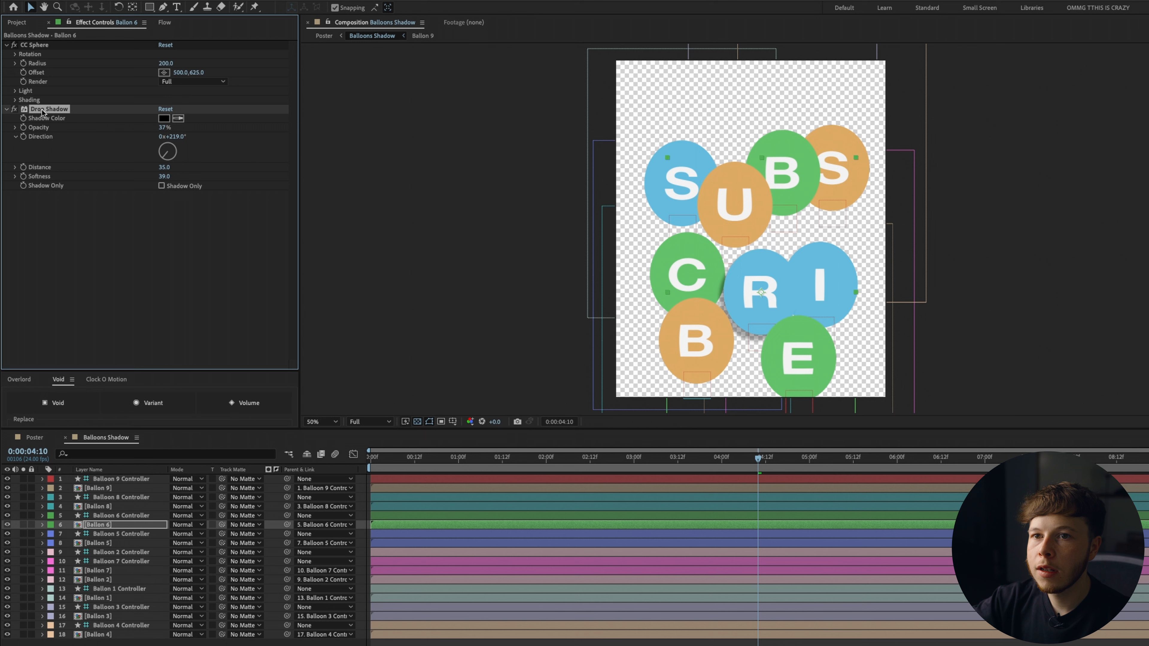
Paste the drop shadow effect onto the remaining balloon layers of the Balloons Shadow composition.
{"action": "left_click", "coordinate": [99, 507]}
{"action": "key", "text": "super+v"}
{"action": "left_click", "coordinate": [100, 489]}
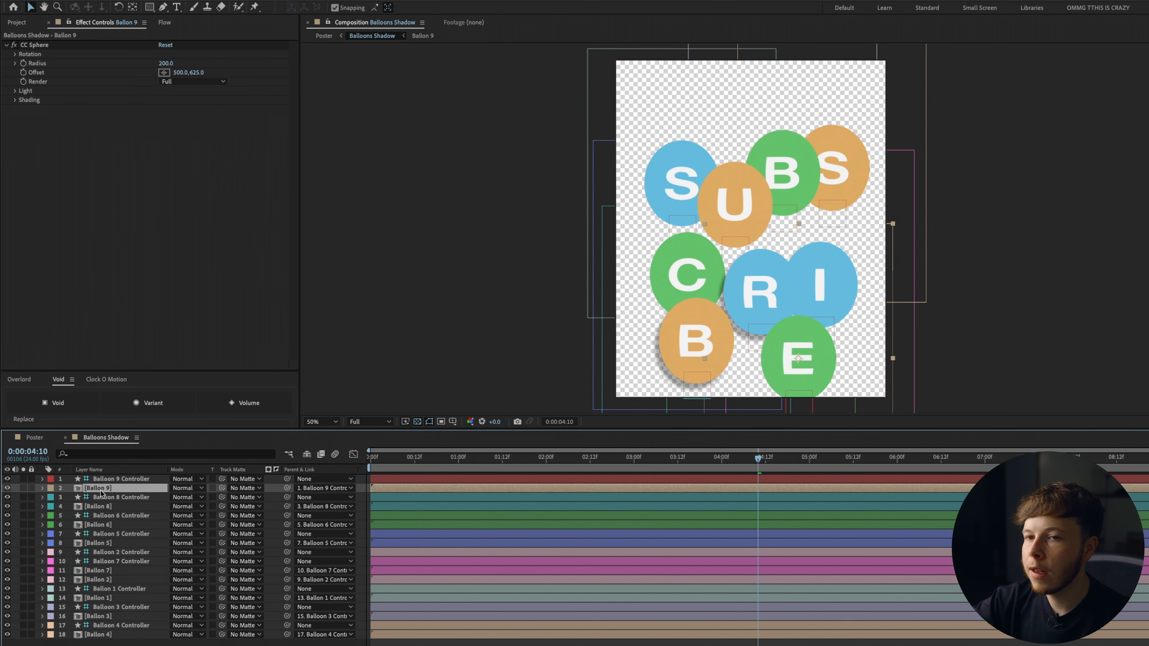
{"action": "key", "text": "super+v"}
{"action": "left_click", "coordinate": [101, 543]}
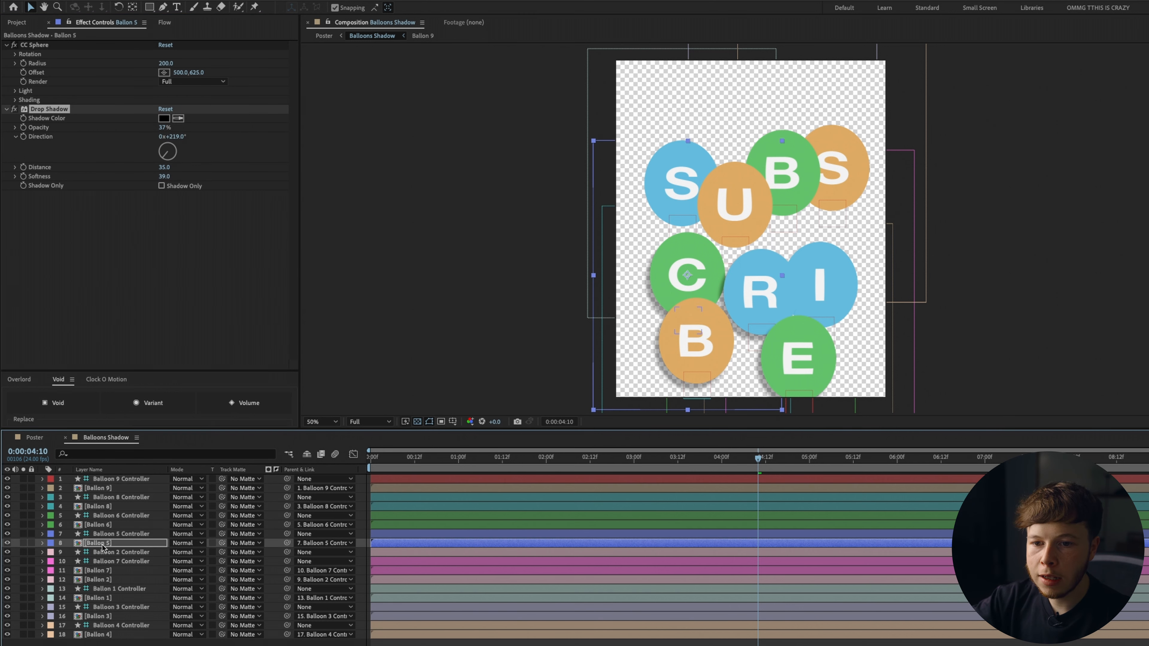
{"action": "left_click", "coordinate": [100, 571]}
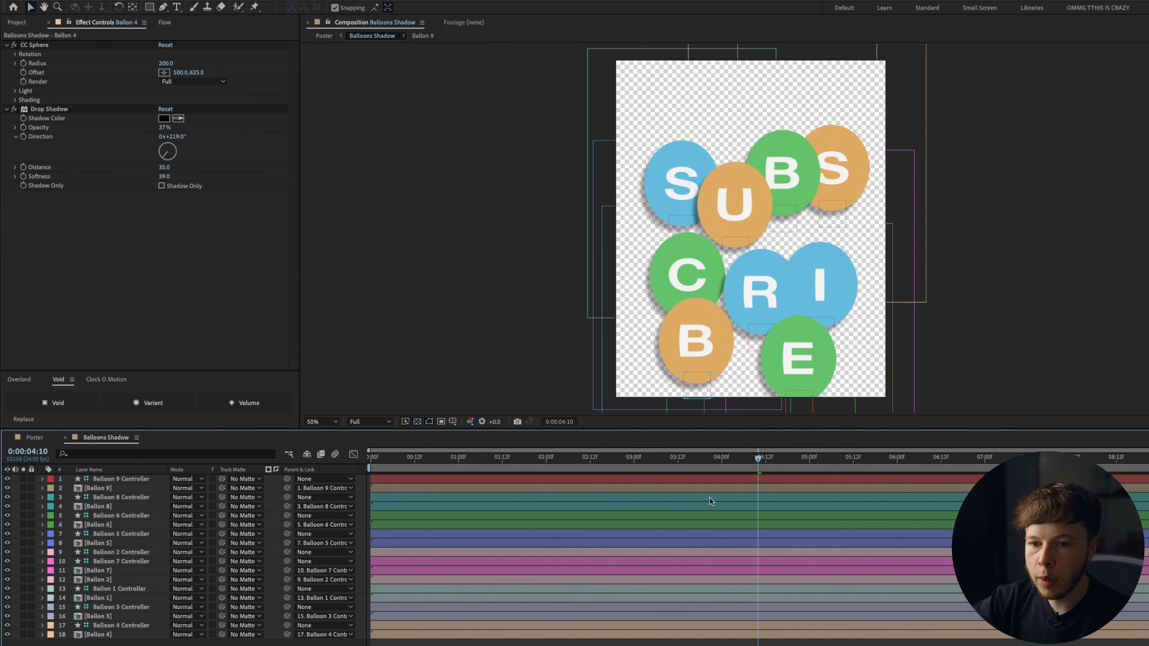
{"action": "left_click_drag", "start_coordinate": [721, 457], "coordinate": [755, 470]}
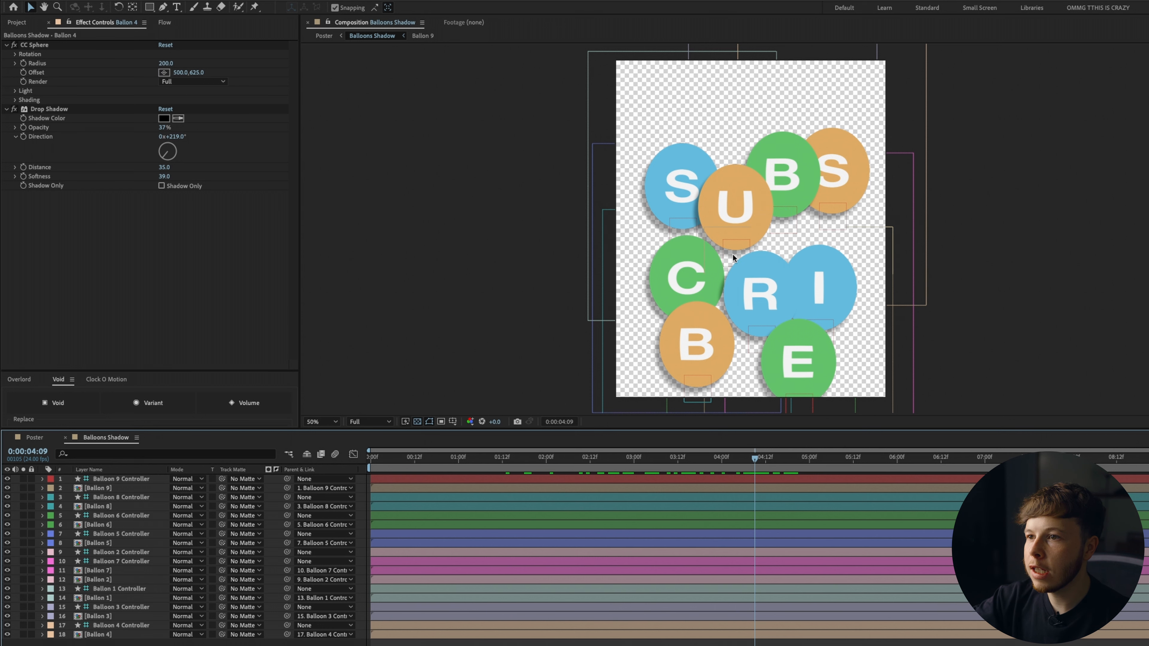
In the Poster composition, set the Balloons Shadow layer's track matte to the Balloons layer and keep Balloons visible.
{"action": "left_click", "coordinate": [34, 438]}
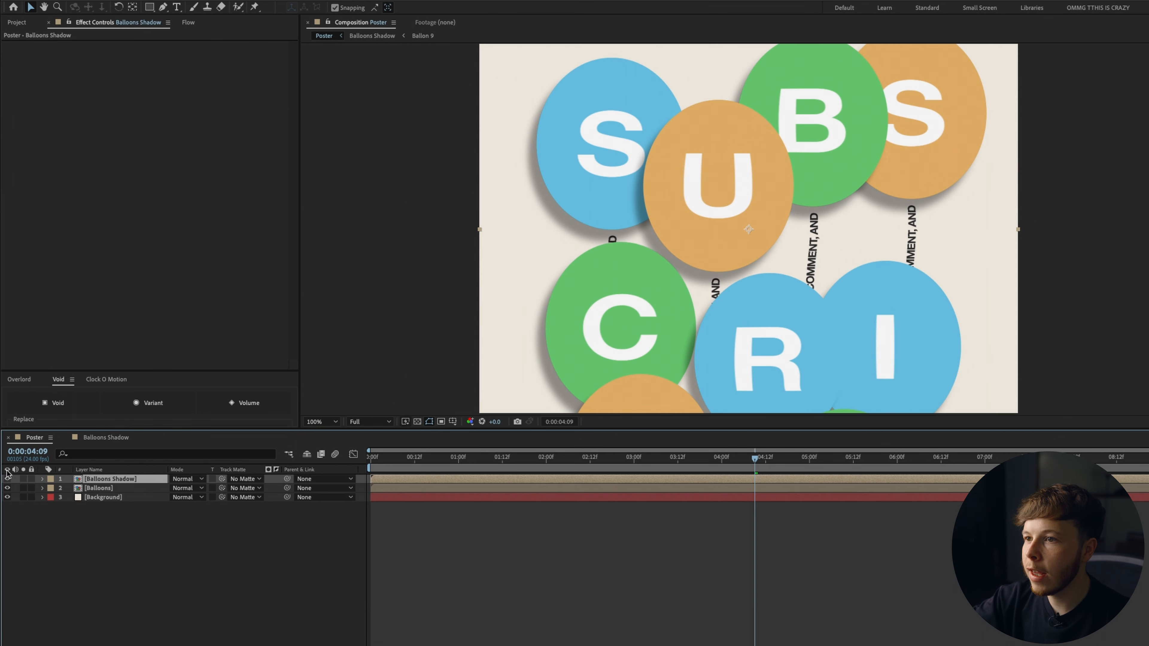
{"action": "left_click", "coordinate": [8, 480]}
{"action": "left_click", "coordinate": [7, 479]}
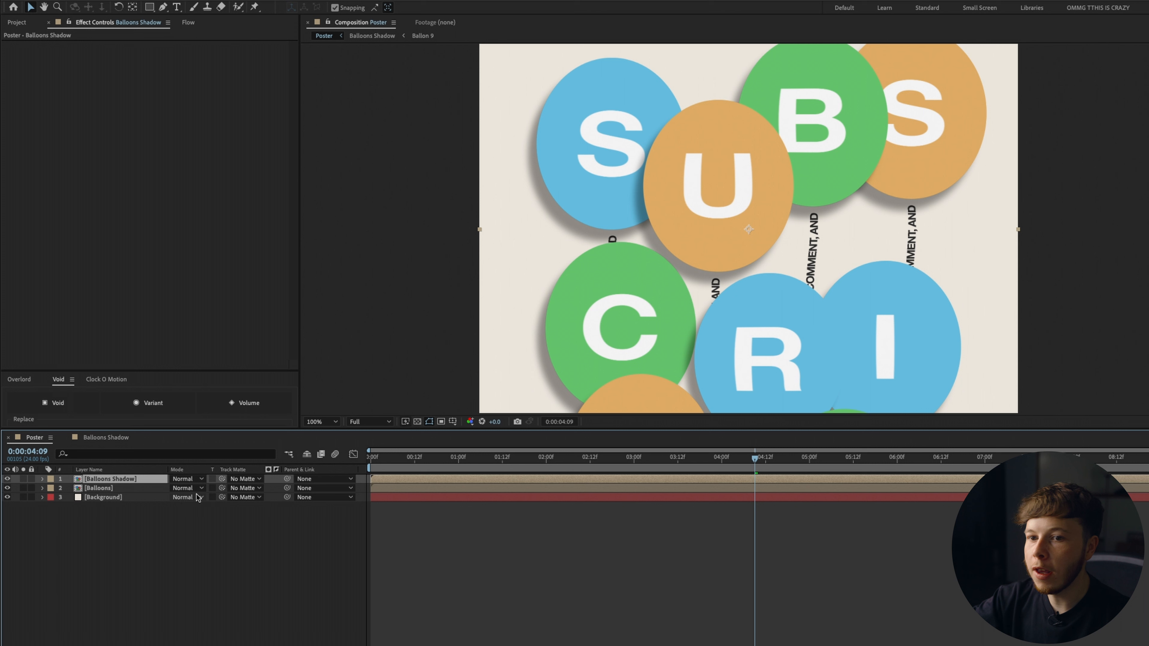
{"action": "left_click_drag", "start_coordinate": [221, 480], "coordinate": [99, 490]}
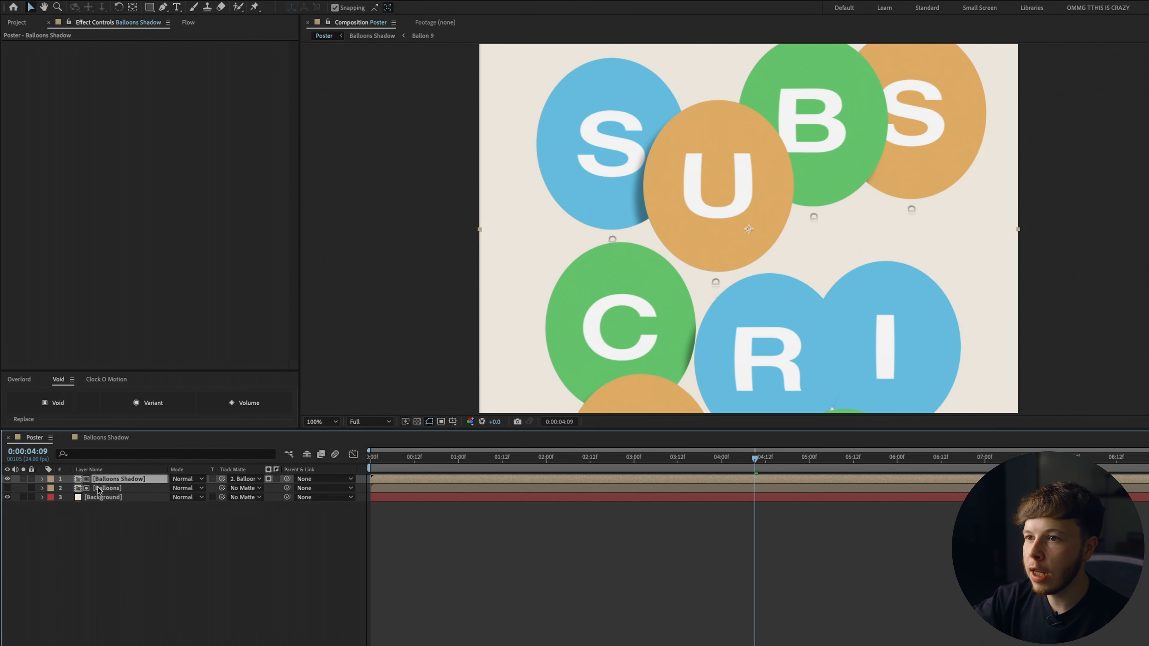
{"action": "left_click", "coordinate": [7, 488]}
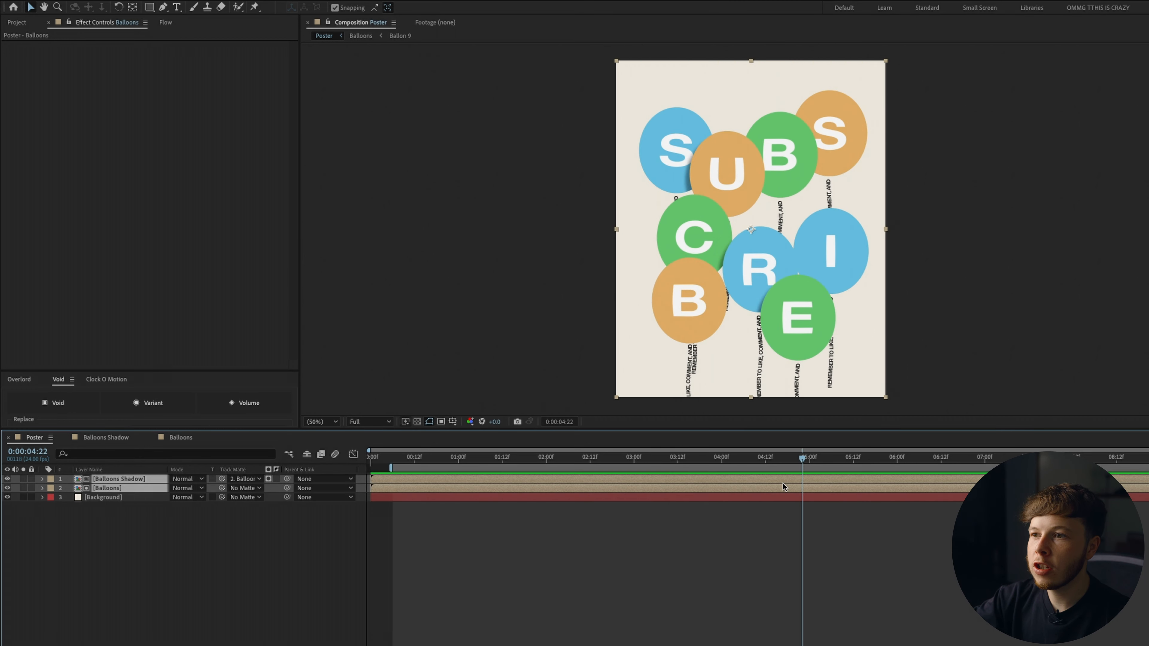
Duplicate the Balloons Shadow and Balloons layers and slide the copies earlier in the timeline, previewing the result.
{"action": "key", "text": "super+d"}
{"action": "left_click_drag", "start_coordinate": [802, 458], "coordinate": [579, 458]}
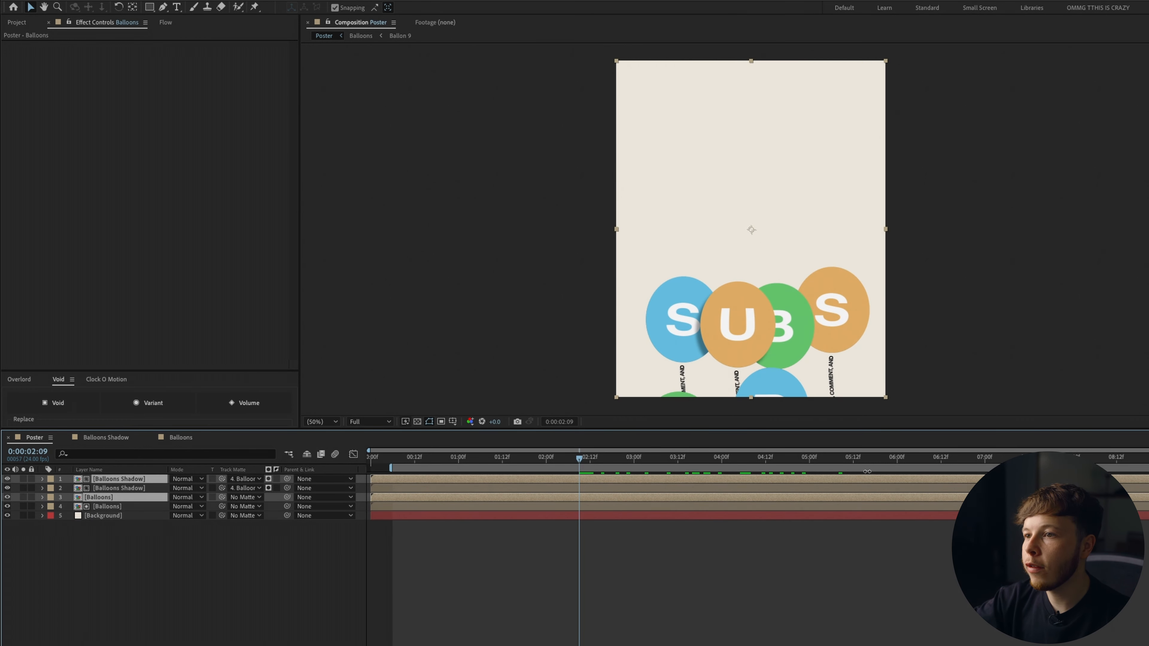
{"action": "left_click_drag", "start_coordinate": [870, 479], "coordinate": [368, 489]}
{"action": "key", "text": "space"}
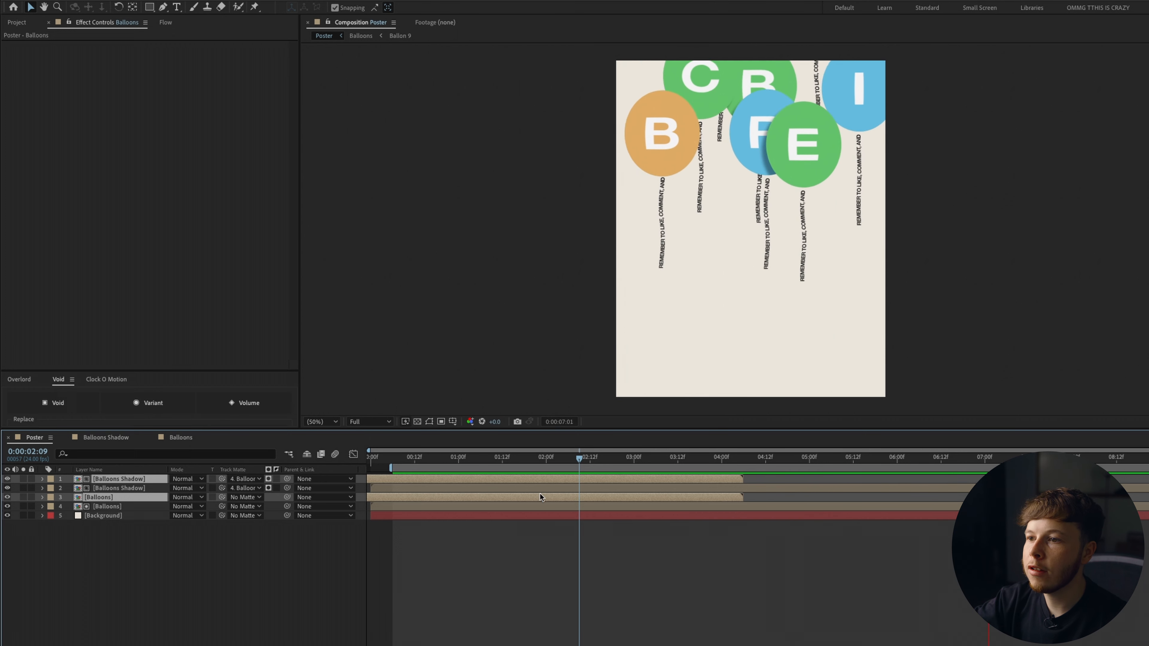
{"action": "key", "text": "space"}
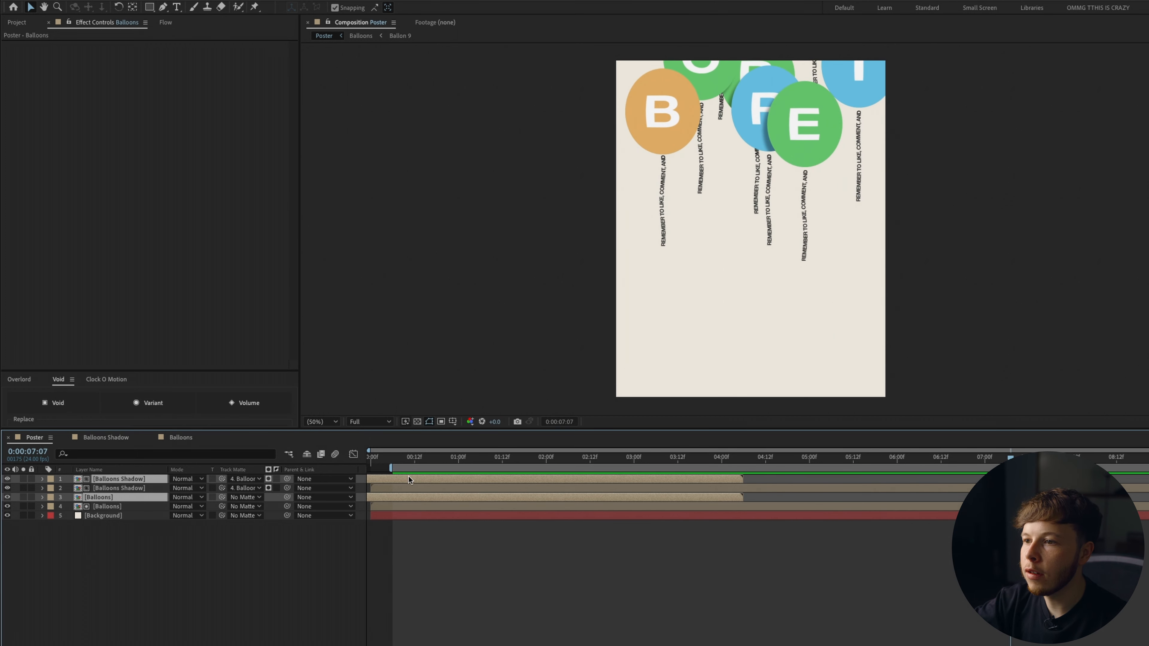
Duplicate the layer pair again and shift the new copies to start around 7 seconds, previewing from the beginning.
{"action": "key", "text": "ctrl+d"}
{"action": "left_click_drag", "start_coordinate": [408, 479], "coordinate": [987, 478]}
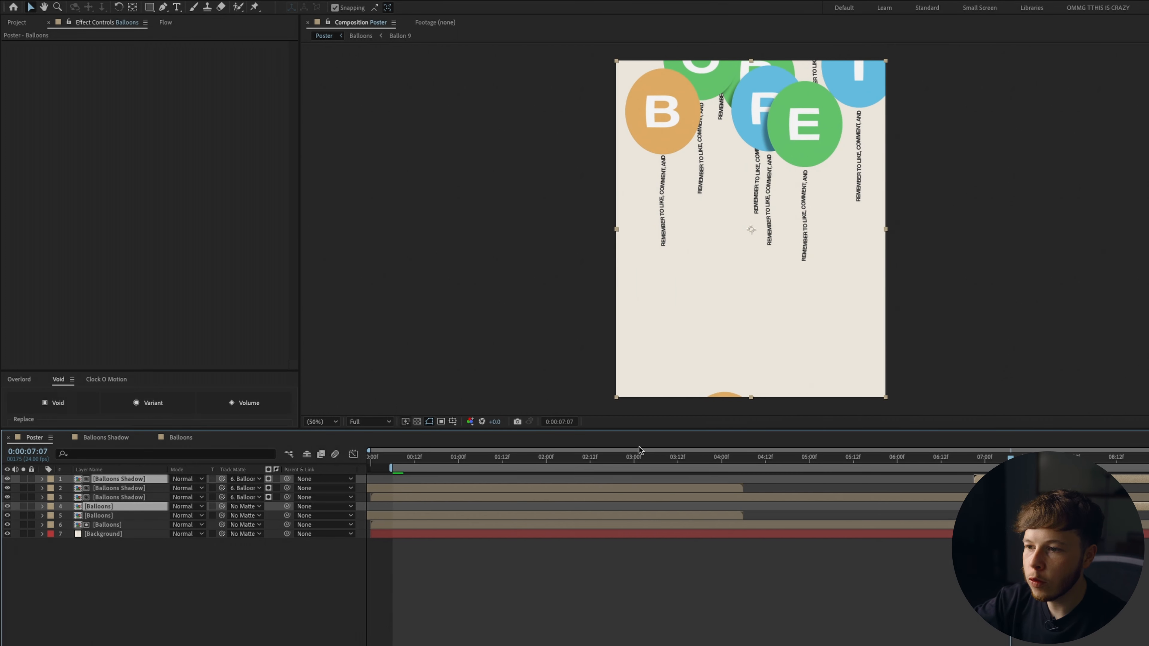
{"action": "left_click_drag", "start_coordinate": [413, 458], "coordinate": [374, 460]}
{"action": "key", "text": "space"}
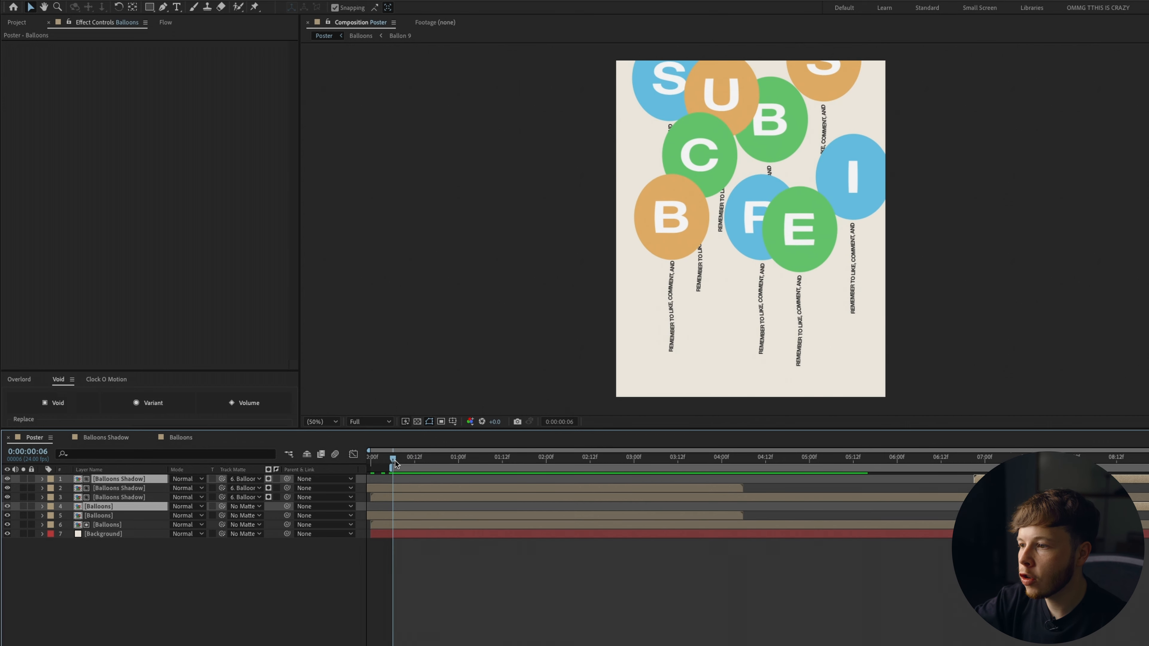